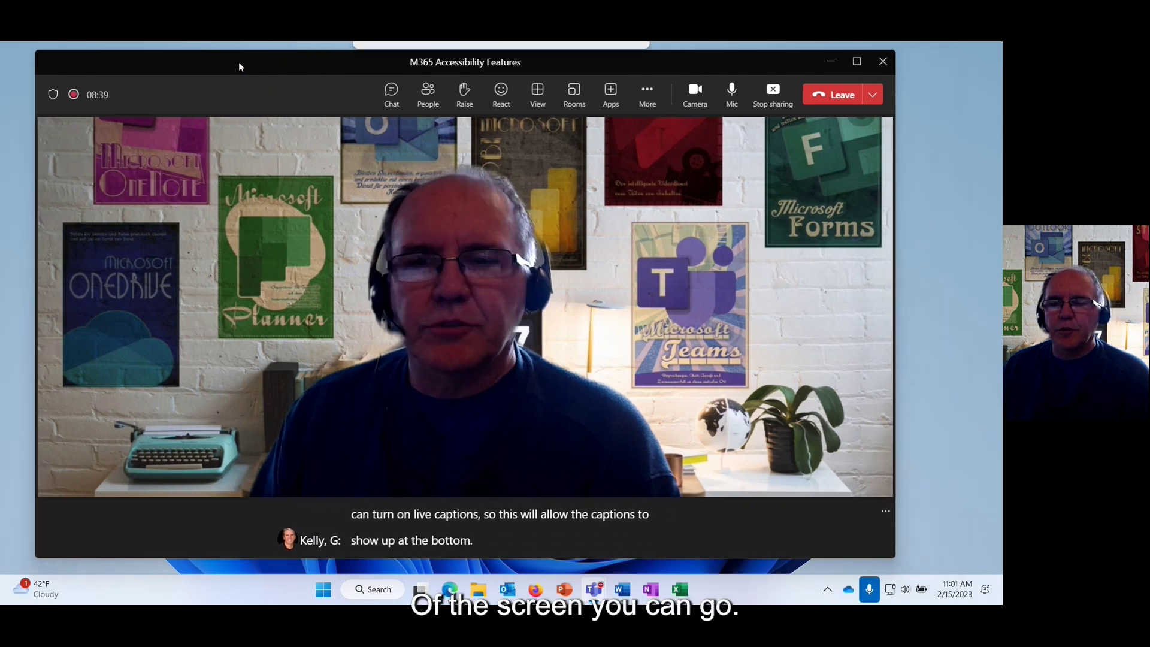
# Step: Set the language of the meeting's live captions to Korean
pyautogui.click(886, 516)
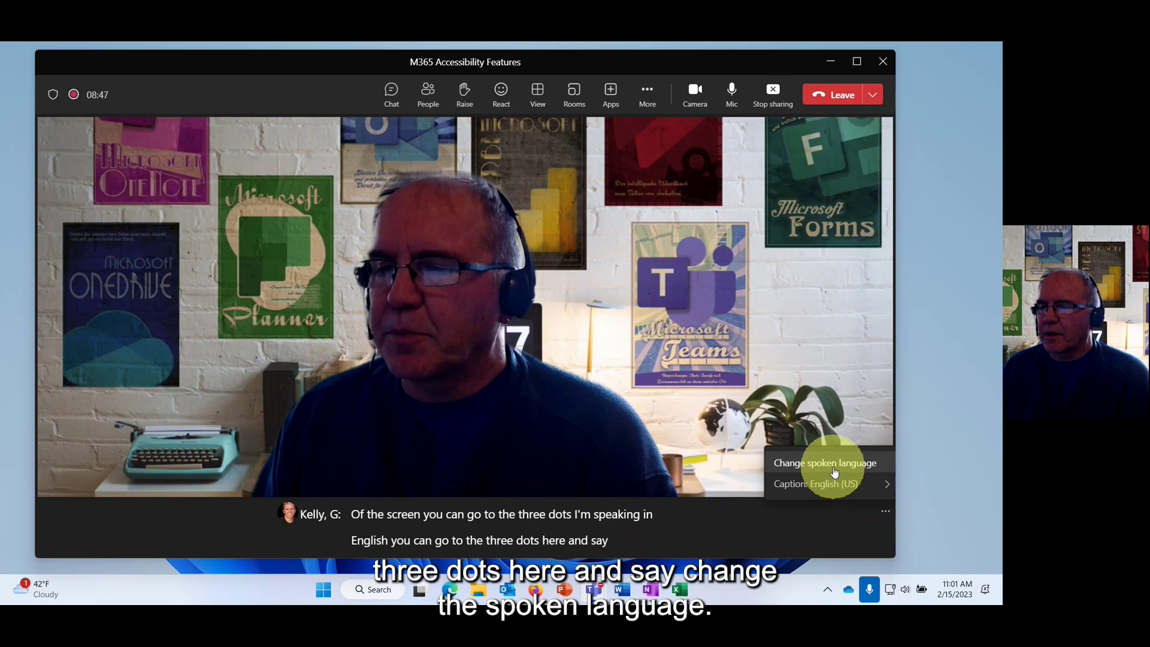
pyautogui.moveTo(818, 486)
pyautogui.scroll(-6, 651, 457)
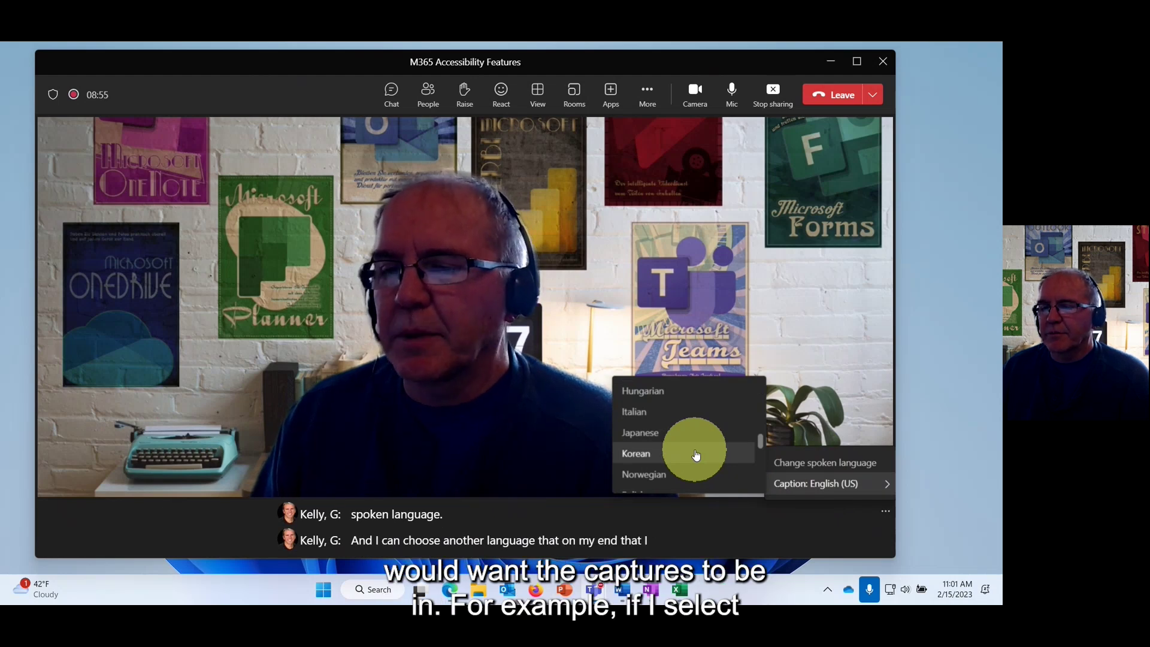
pyautogui.click(686, 459)
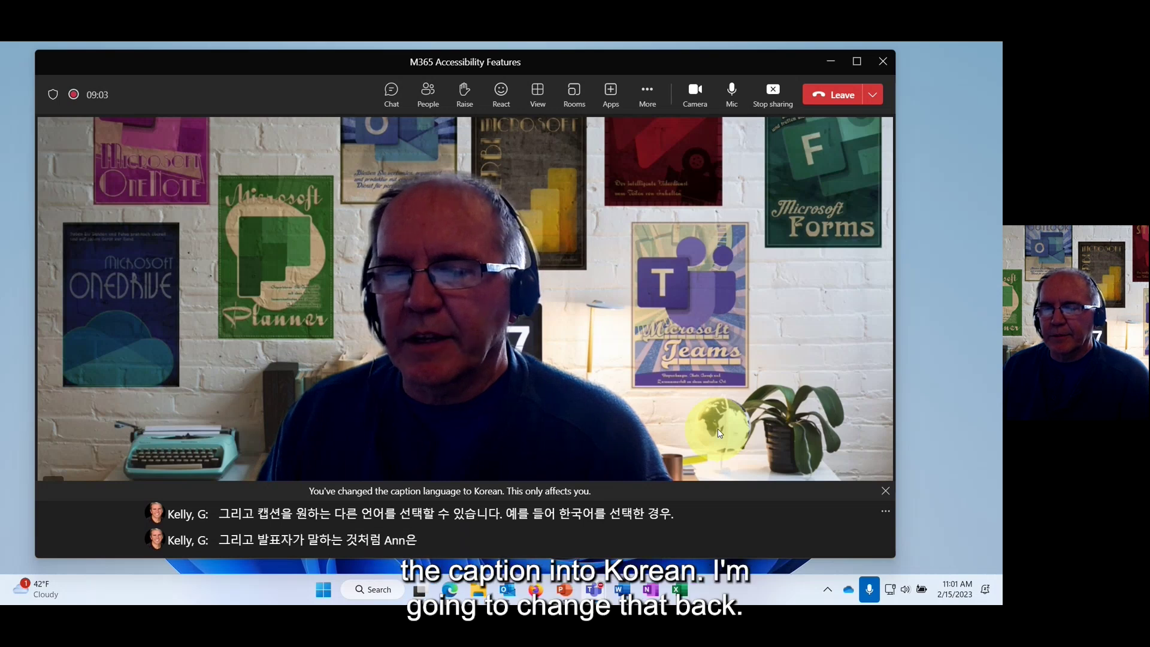
# Step: Switch the language of the meeting's live captions back to English (US)
pyautogui.click(885, 510)
pyautogui.click(837, 490)
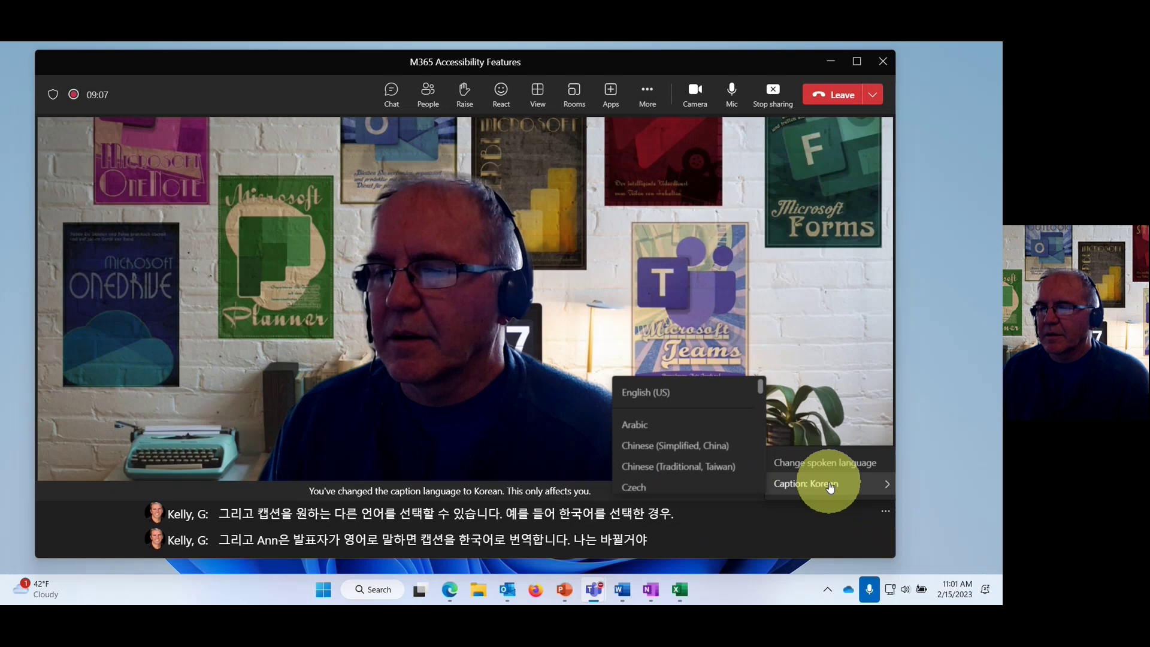
pyautogui.click(697, 398)
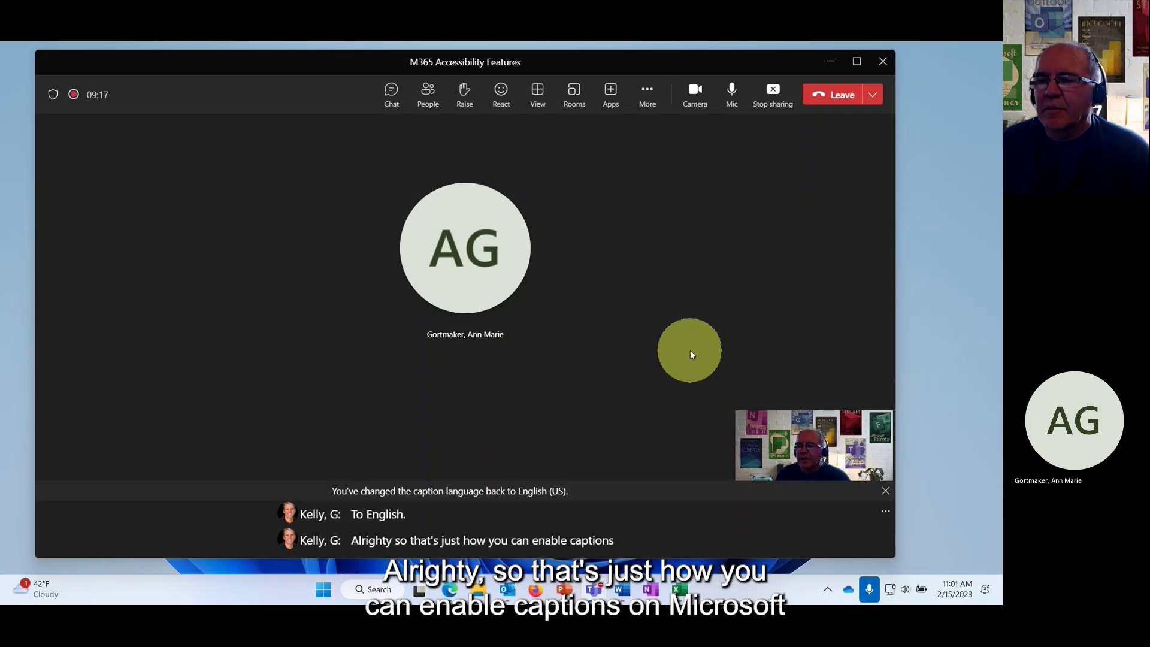
# Step: View the meeting's language and speech options, and open its accessibility settings
pyautogui.click(649, 96)
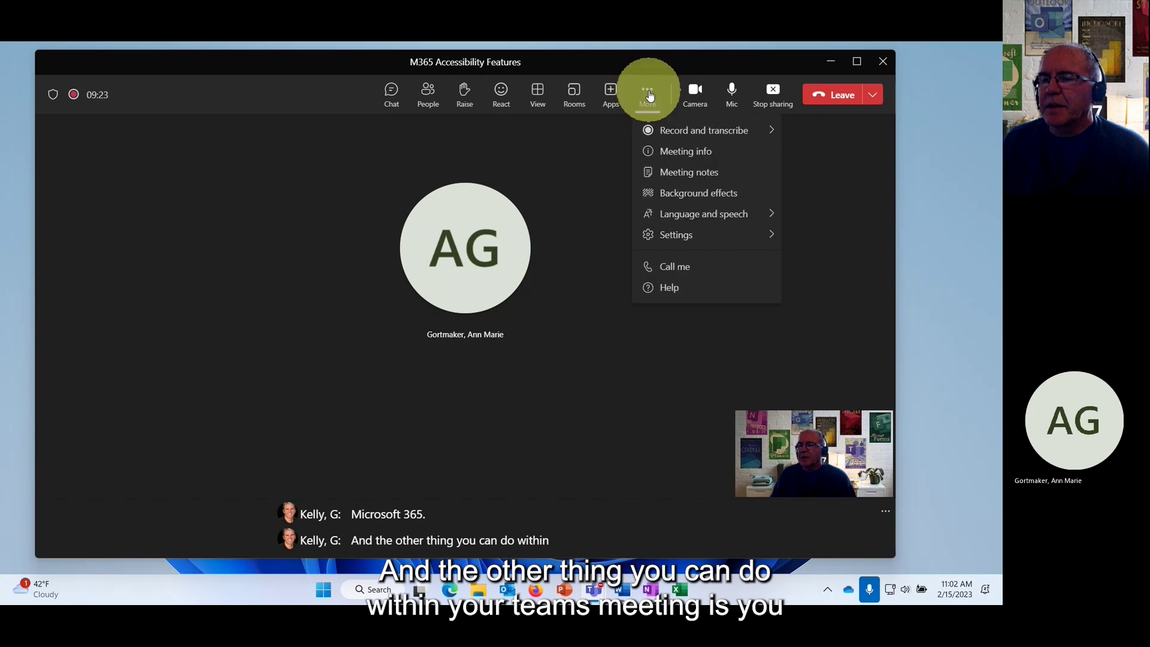
pyautogui.click(705, 215)
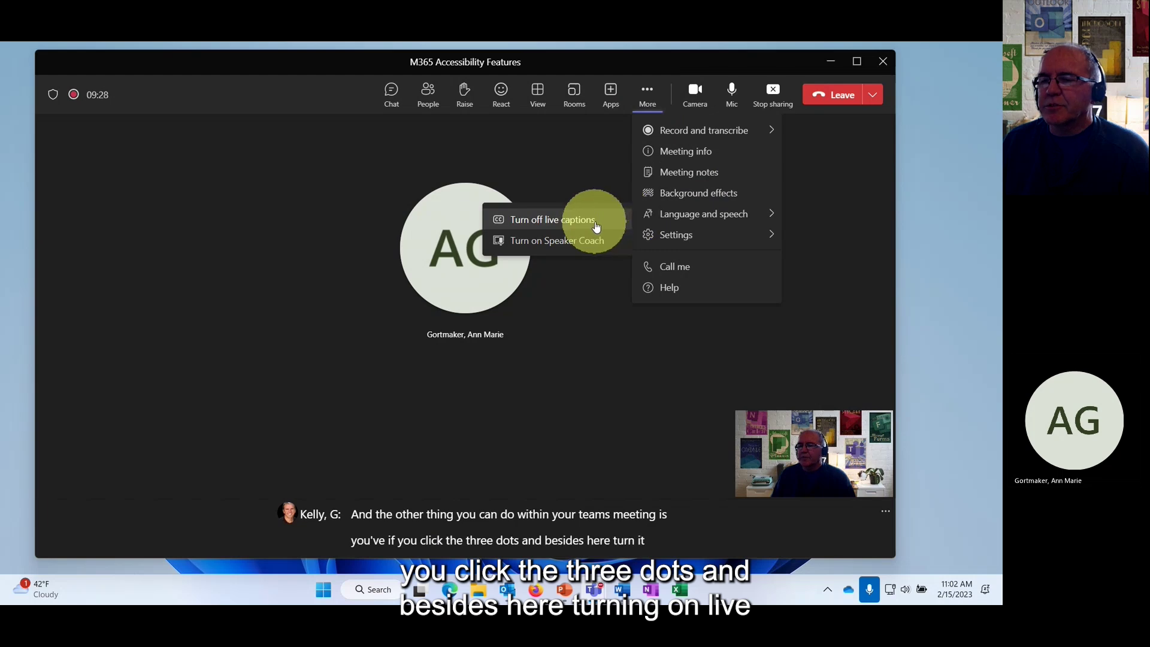
pyautogui.click(690, 239)
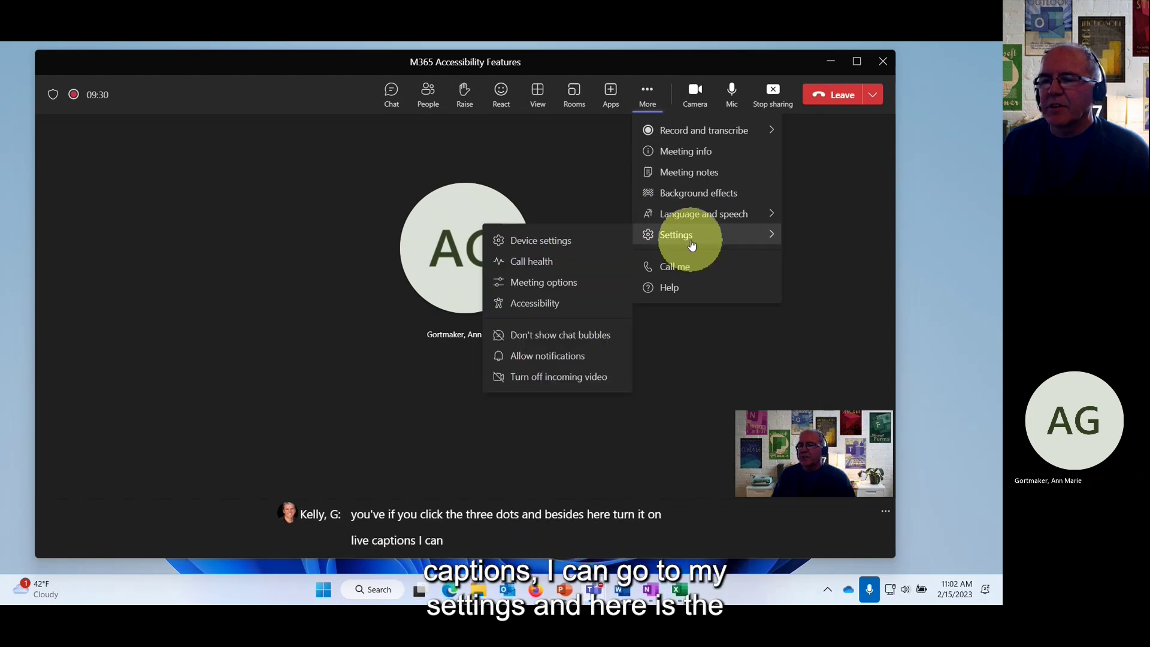
pyautogui.click(547, 305)
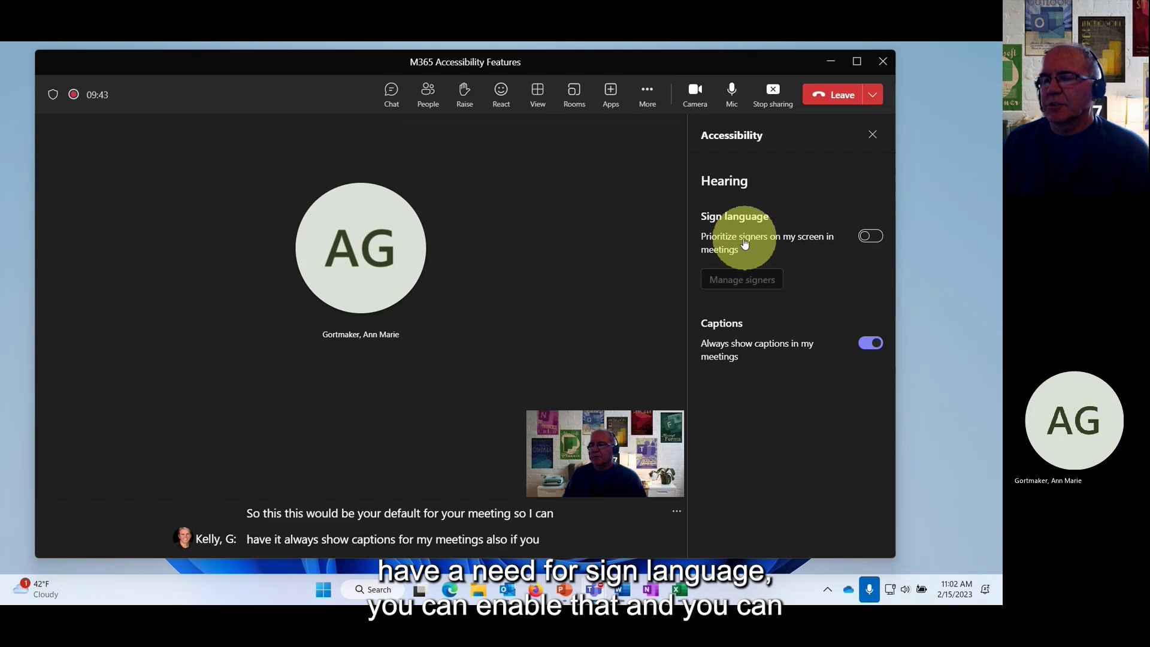
# Step: Turn on prioritizing signers in meetings, switch it off again and close the meeting's accessibility settings
pyautogui.click(870, 236)
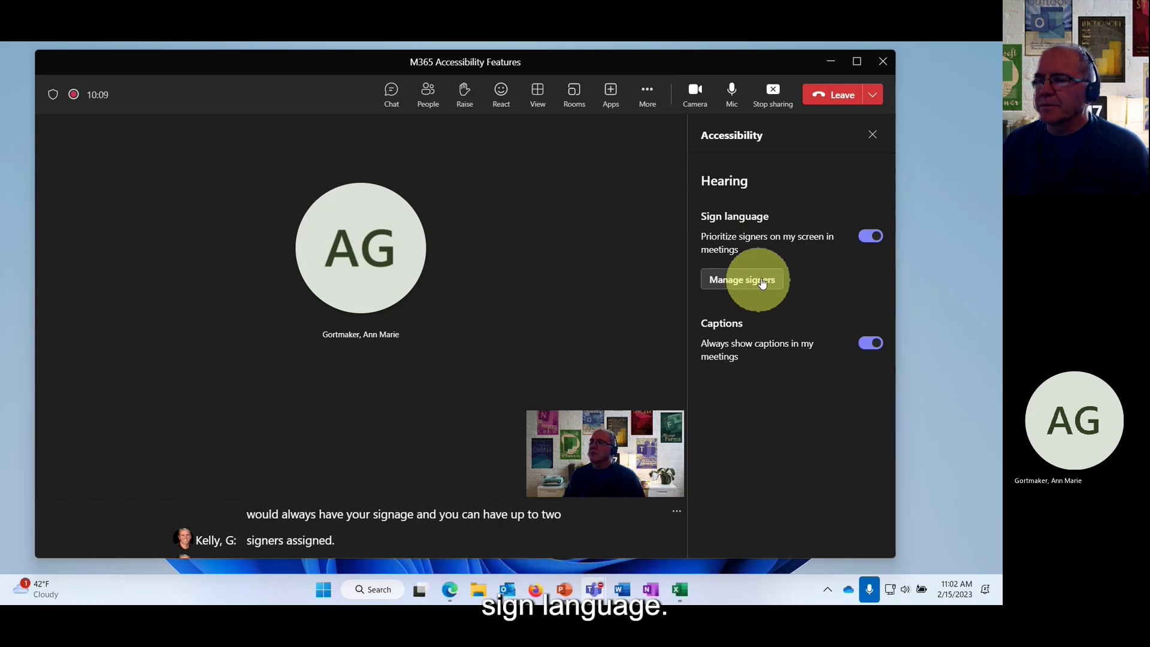
pyautogui.click(870, 235)
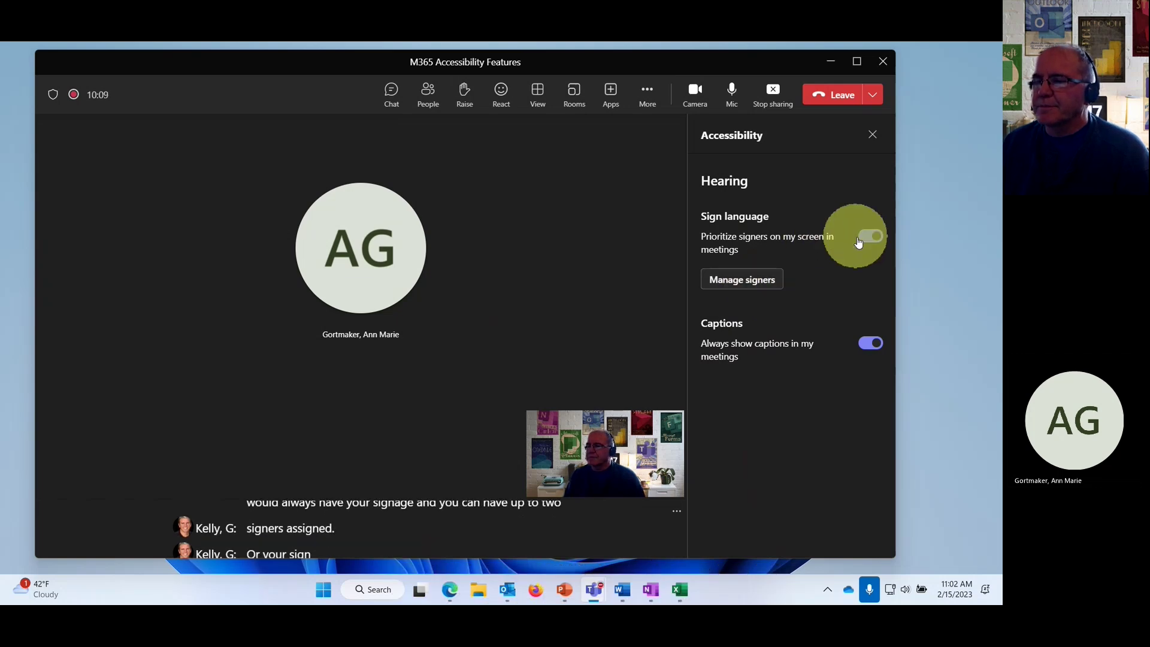
pyautogui.click(872, 135)
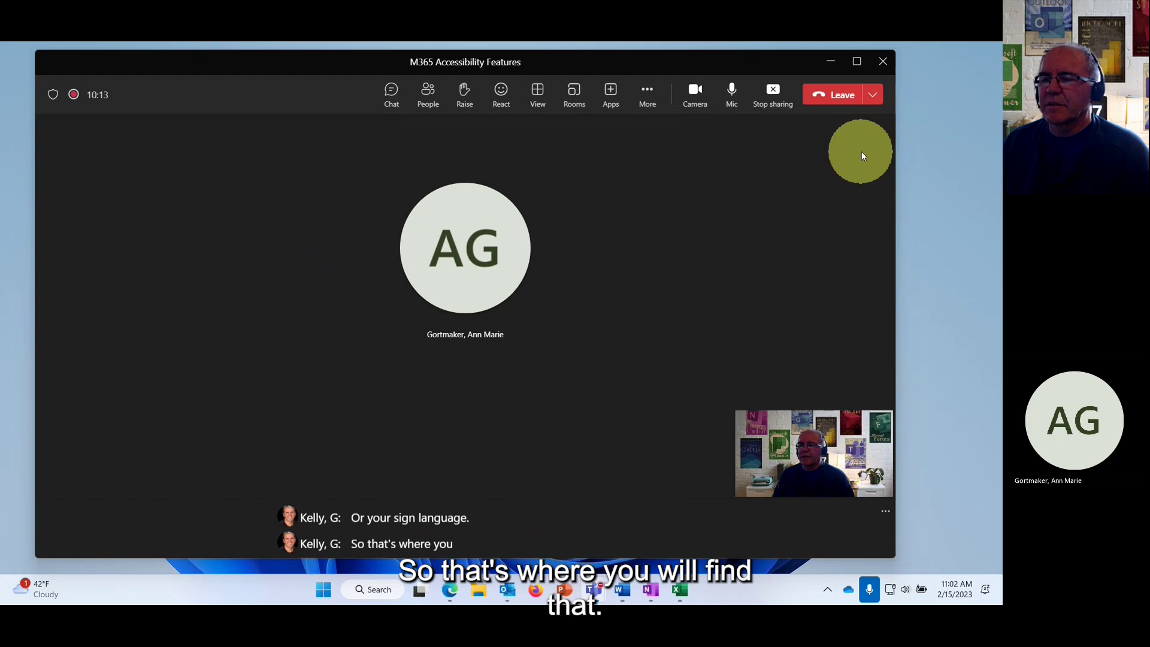
# Step: Minimize the meeting window and review the vision, hearing and interaction options in the Windows Accessibility settings
pyautogui.click(835, 62)
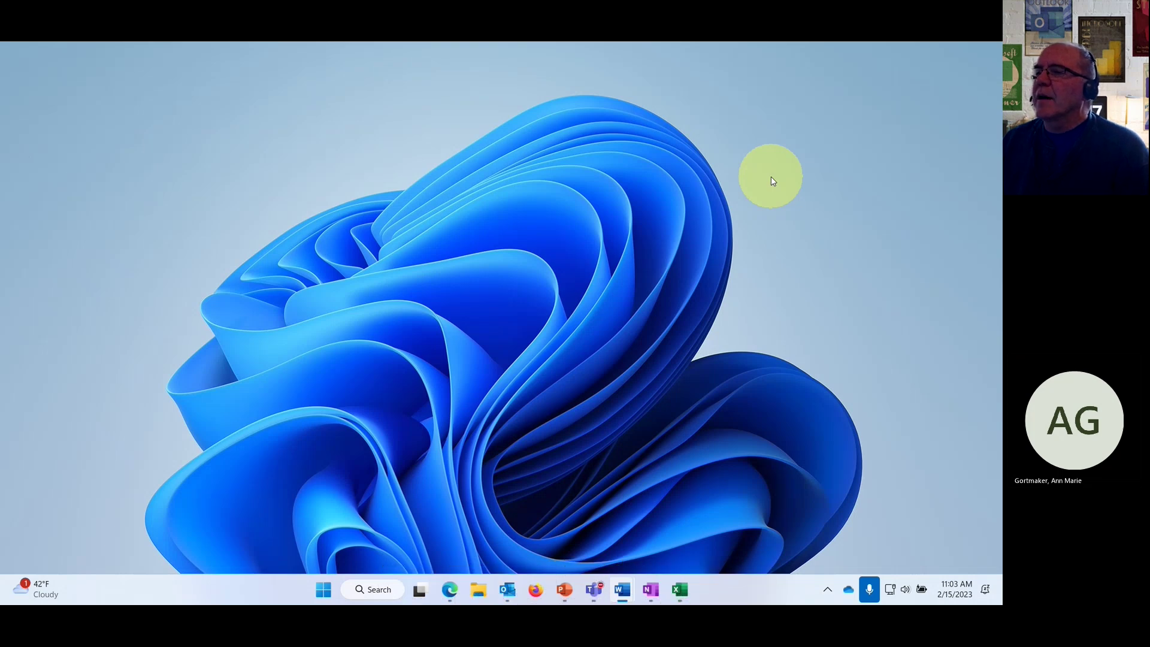
pyautogui.click(323, 599)
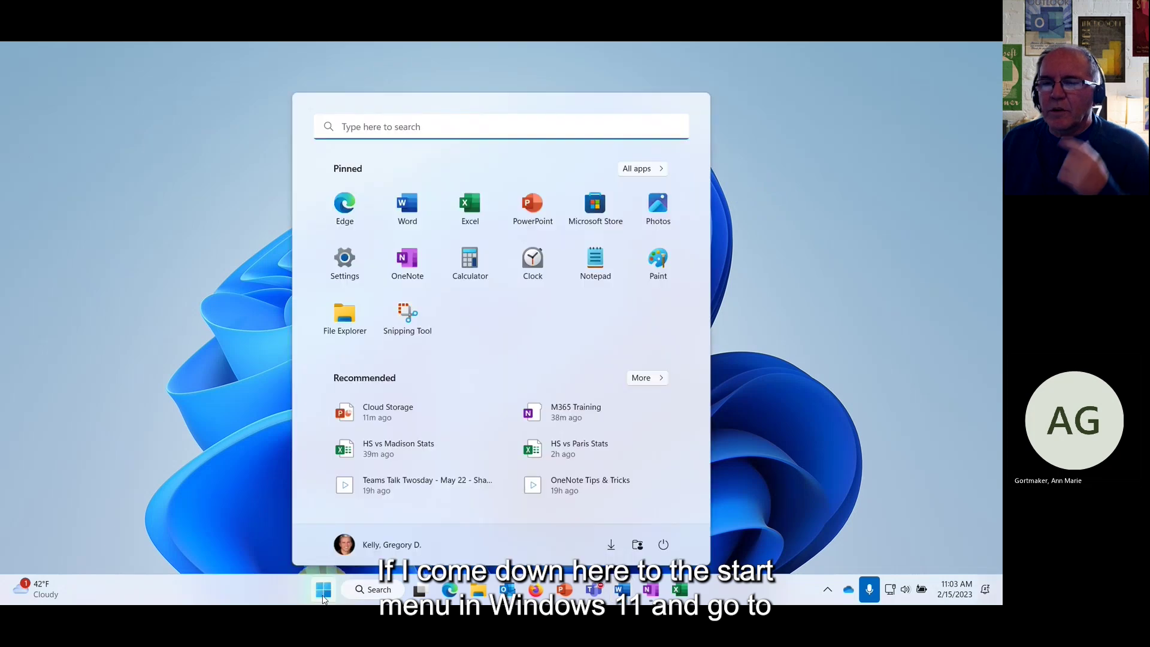
pyautogui.click(346, 259)
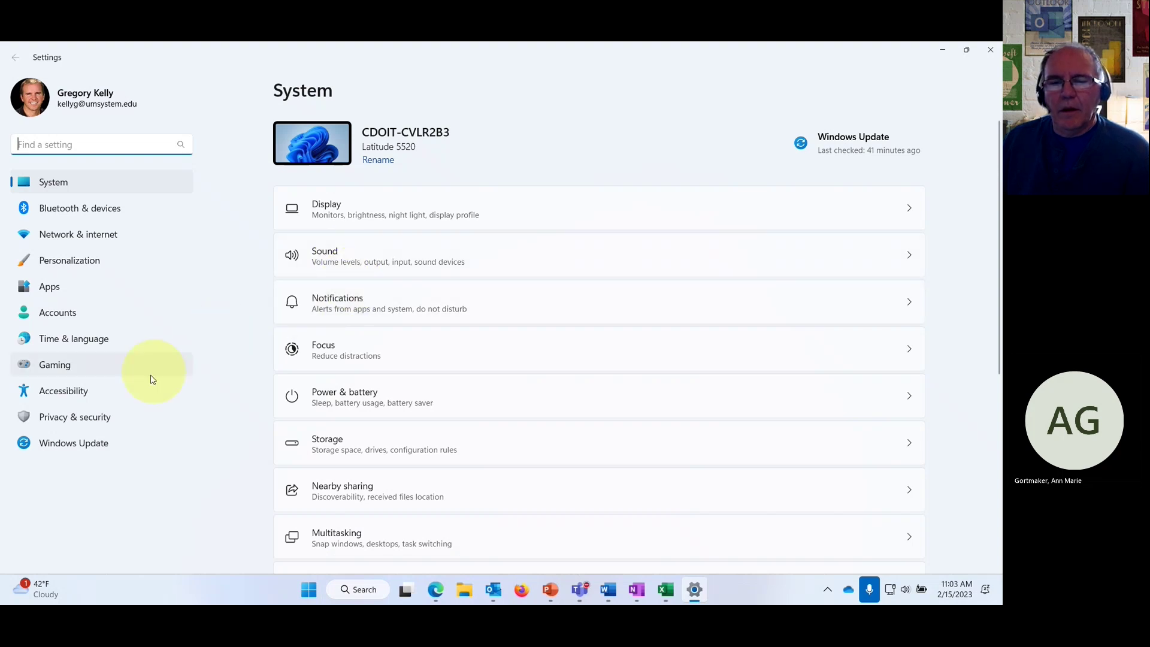
pyautogui.click(91, 401)
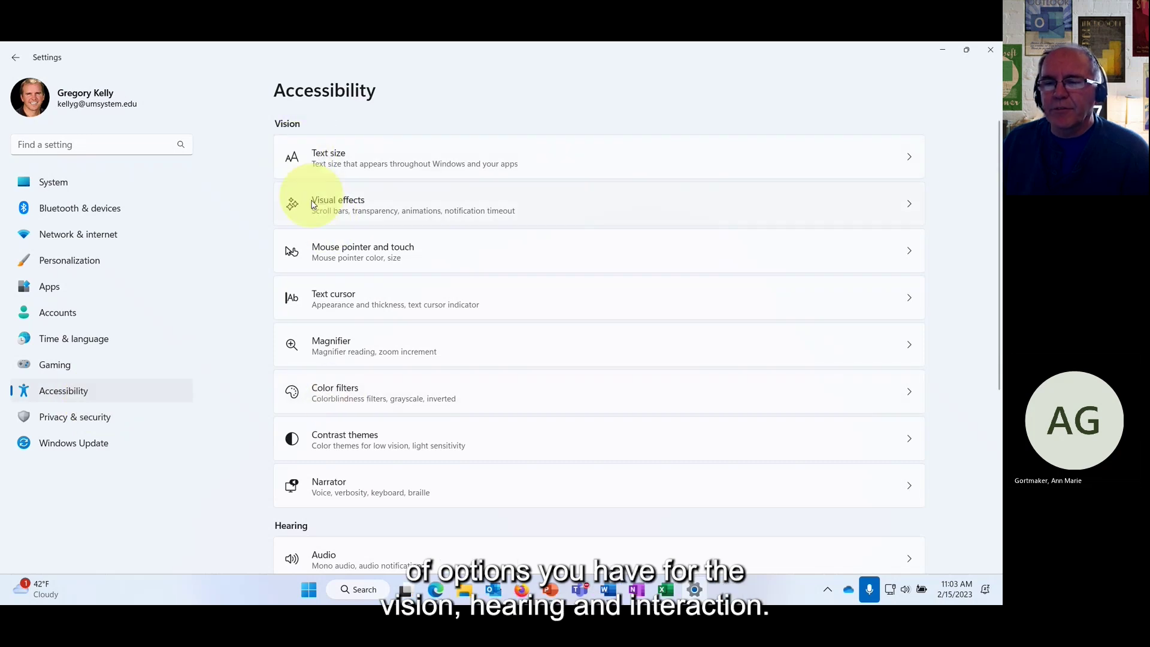
pyautogui.scroll(-1, 344, 465)
pyautogui.scroll(-5, 344, 464)
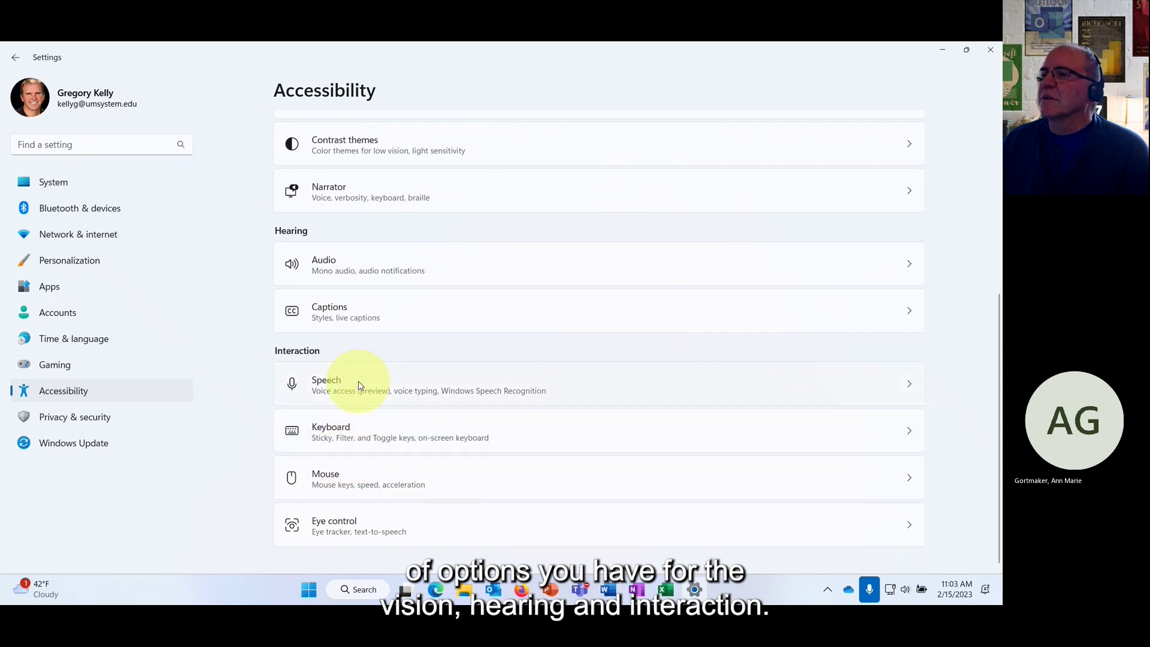
pyautogui.click(996, 55)
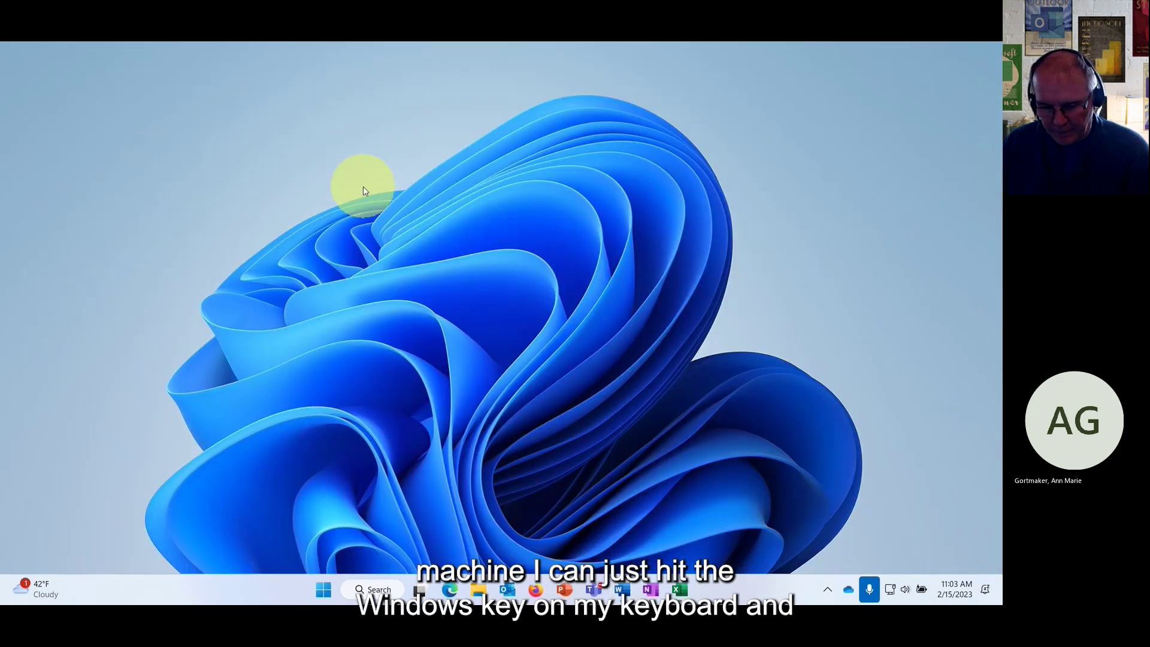
# Step: Reopen Windows Settings directly from the desktop, view the Accessibility page and close it
pyautogui.press('super+i')
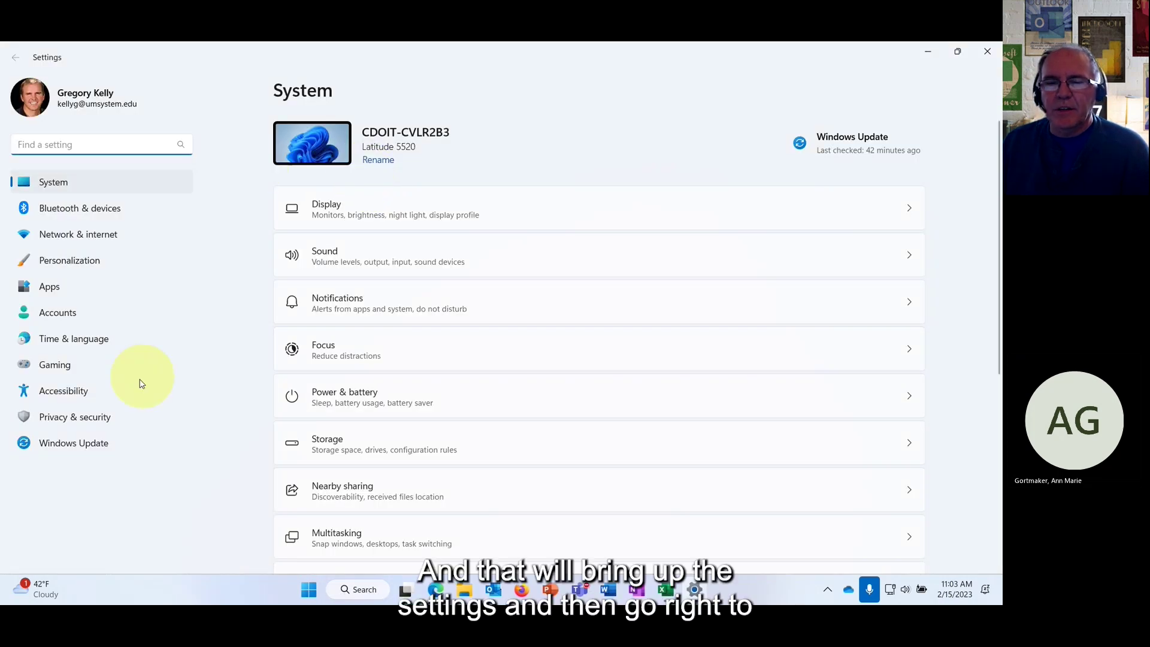
pyautogui.click(91, 390)
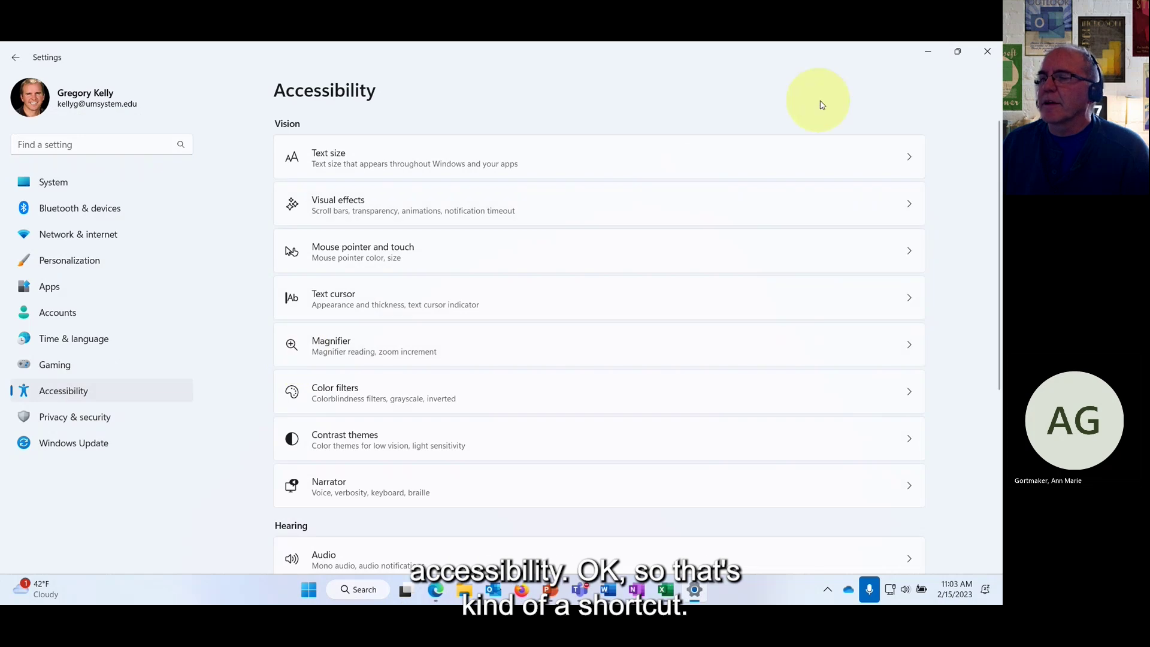
pyautogui.click(987, 53)
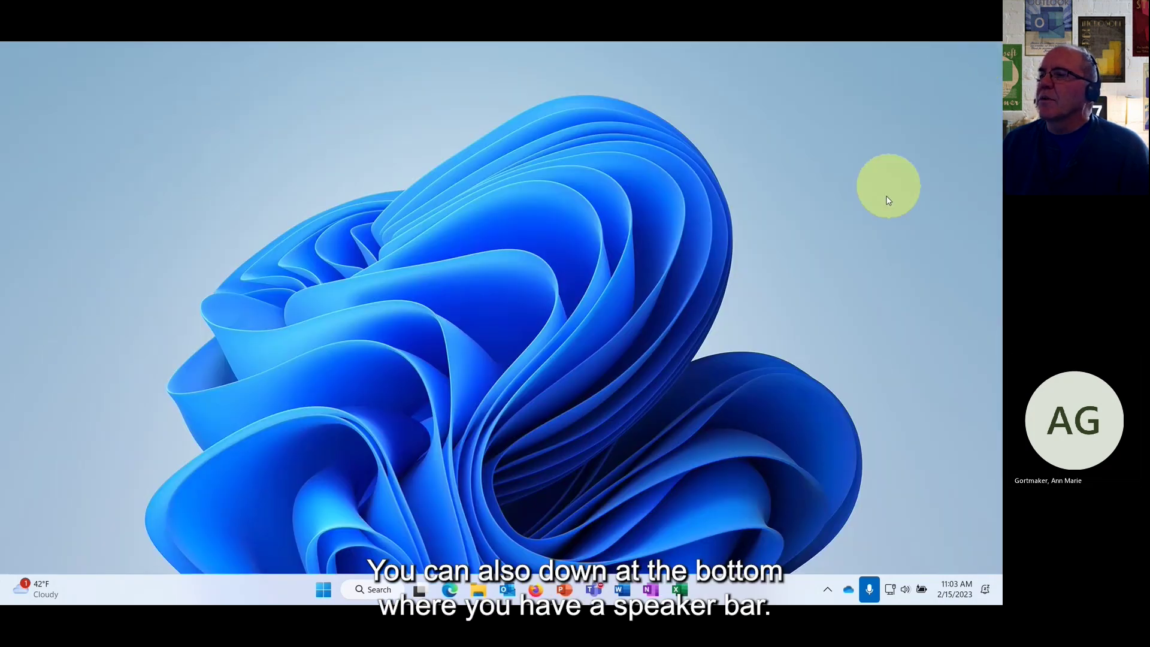
# Step: Reach the full Accessibility settings page through the accessibility options in quick settings, and close it
pyautogui.click(906, 590)
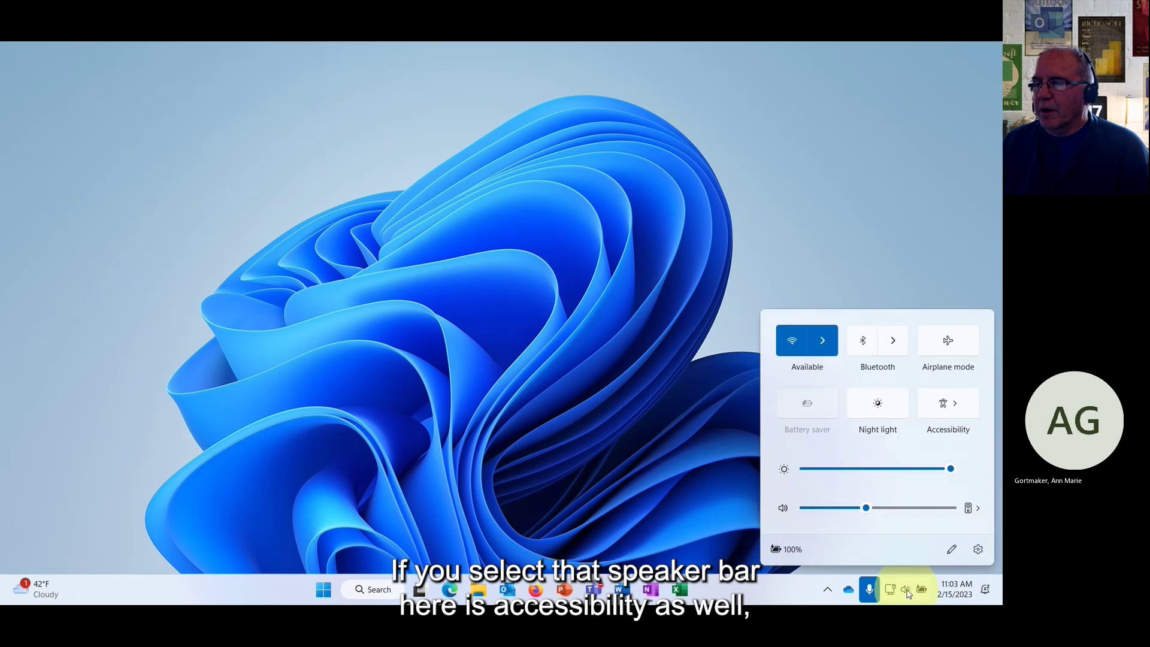
pyautogui.click(952, 409)
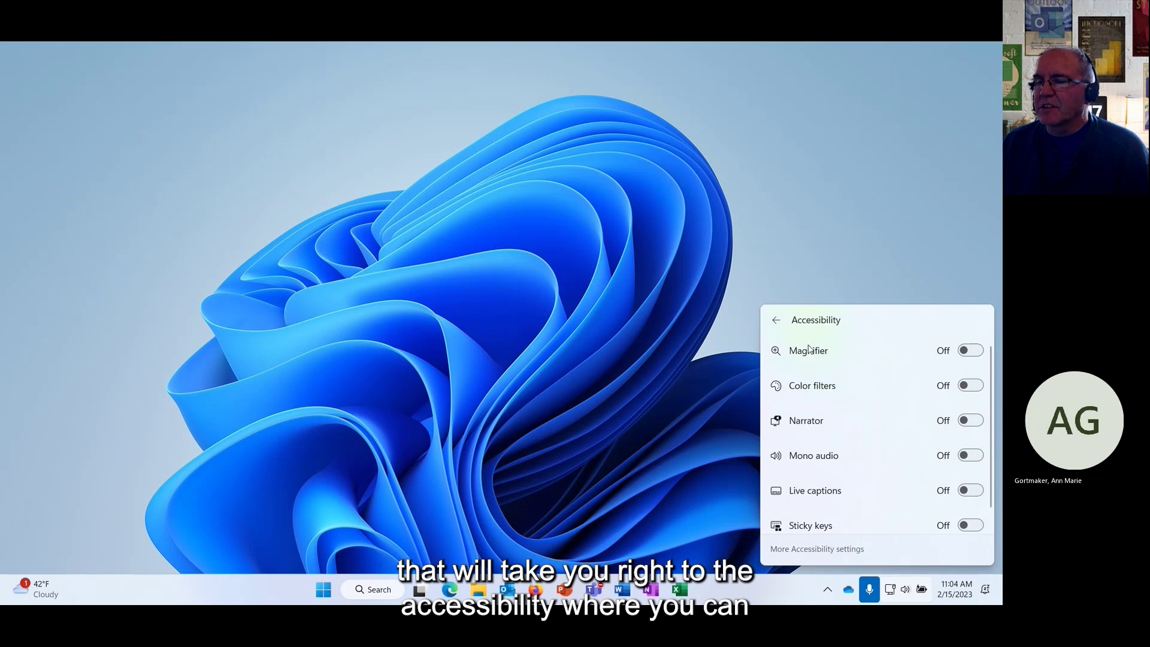
pyautogui.click(835, 555)
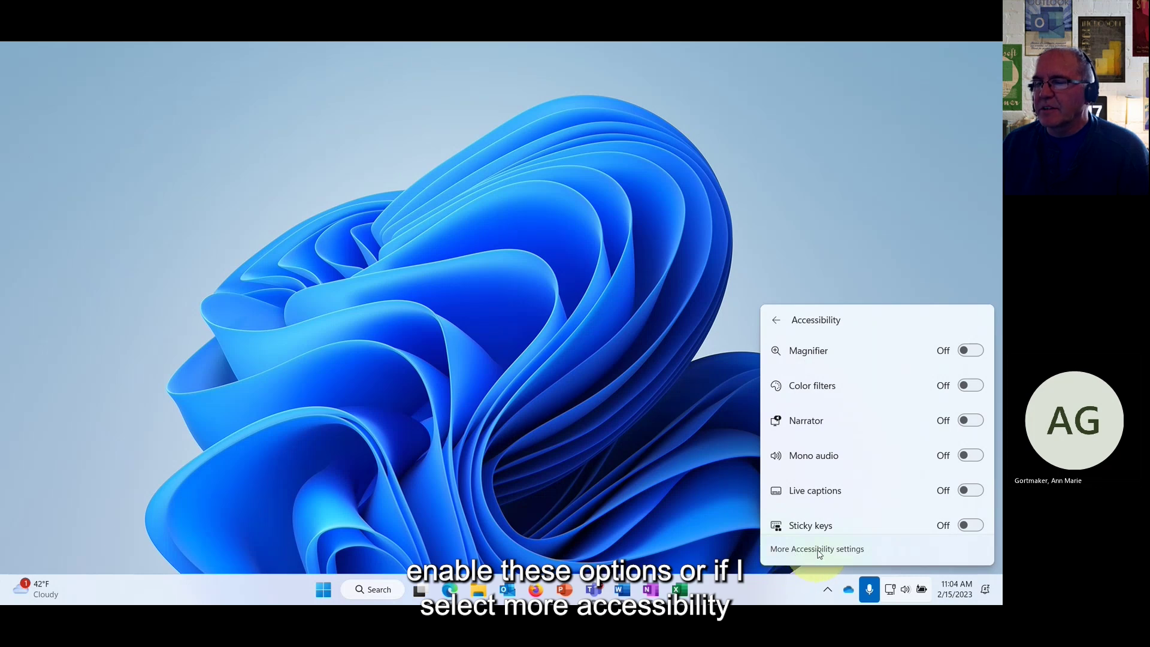
pyautogui.click(819, 554)
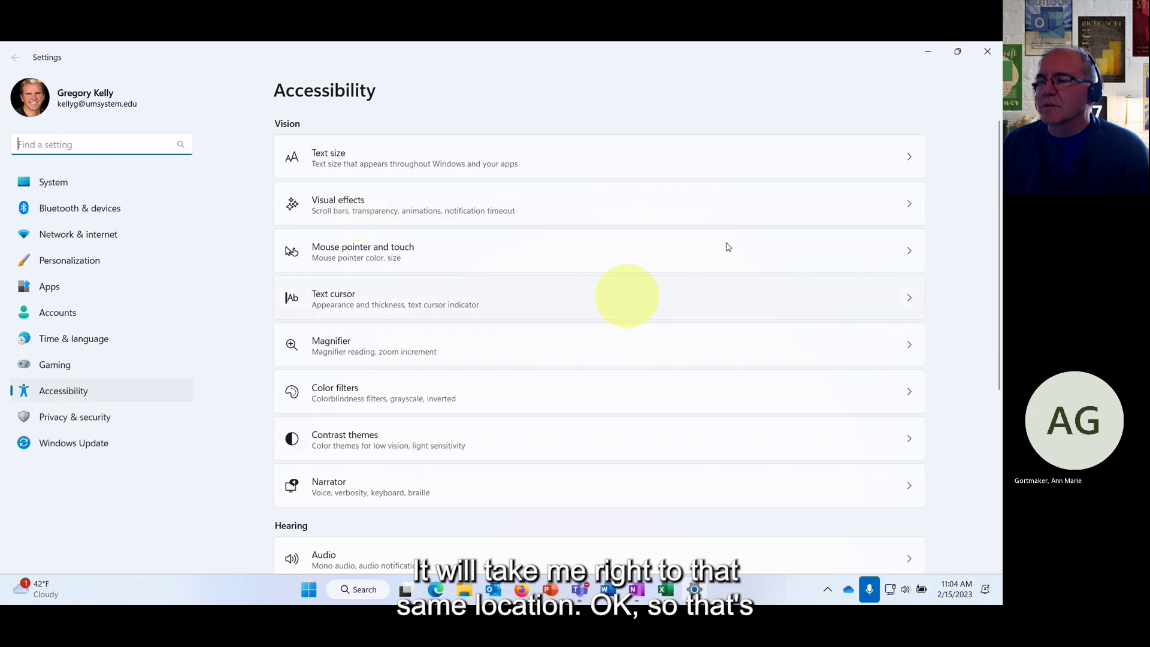
pyautogui.click(996, 58)
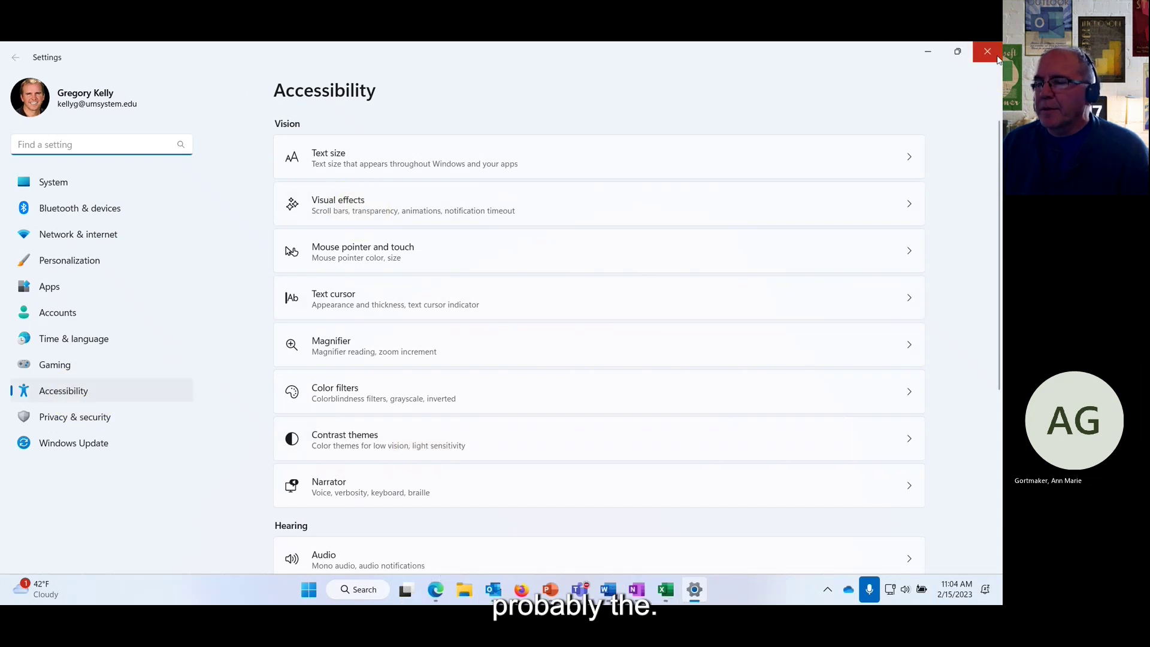
# Step: Look over the accessibility toggles in quick settings, such as Magnifier, Narrator and Live captions, and return to the desktop
pyautogui.click(906, 592)
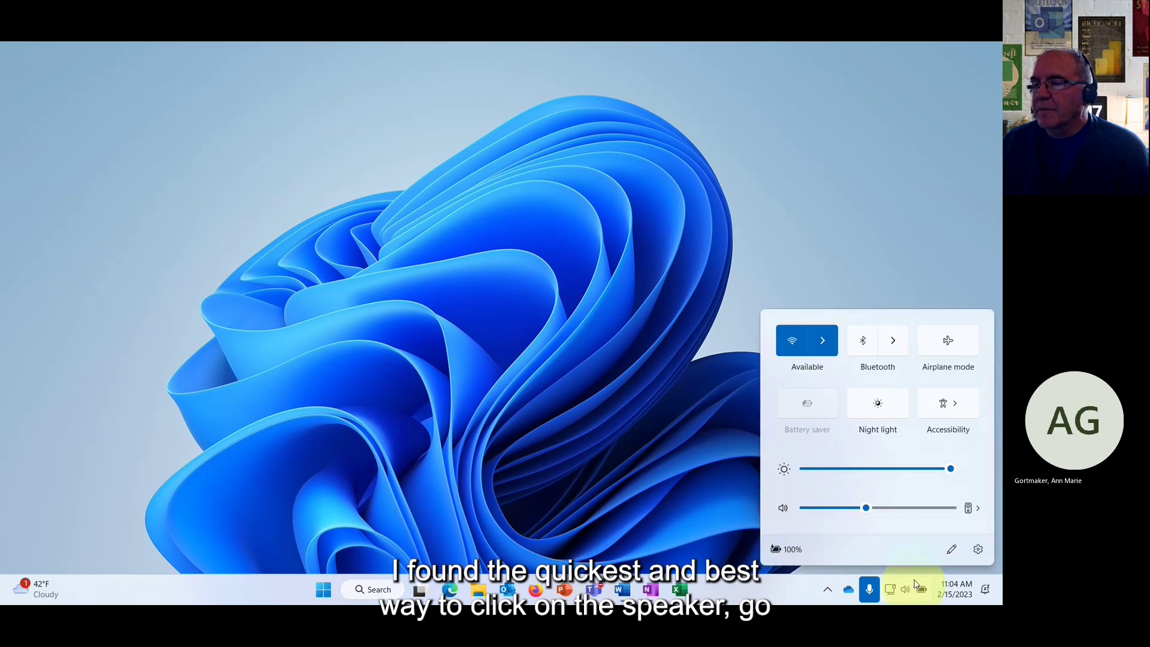
pyautogui.click(954, 403)
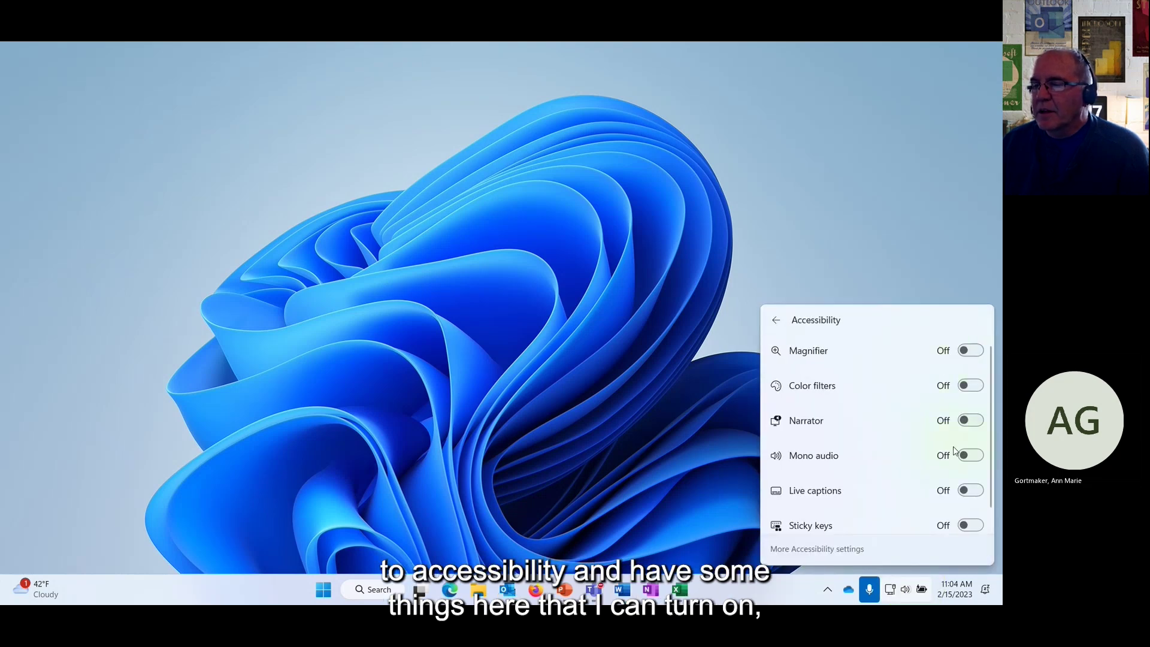
pyautogui.scroll(-1, 889, 470)
pyautogui.scroll(1, 891, 455)
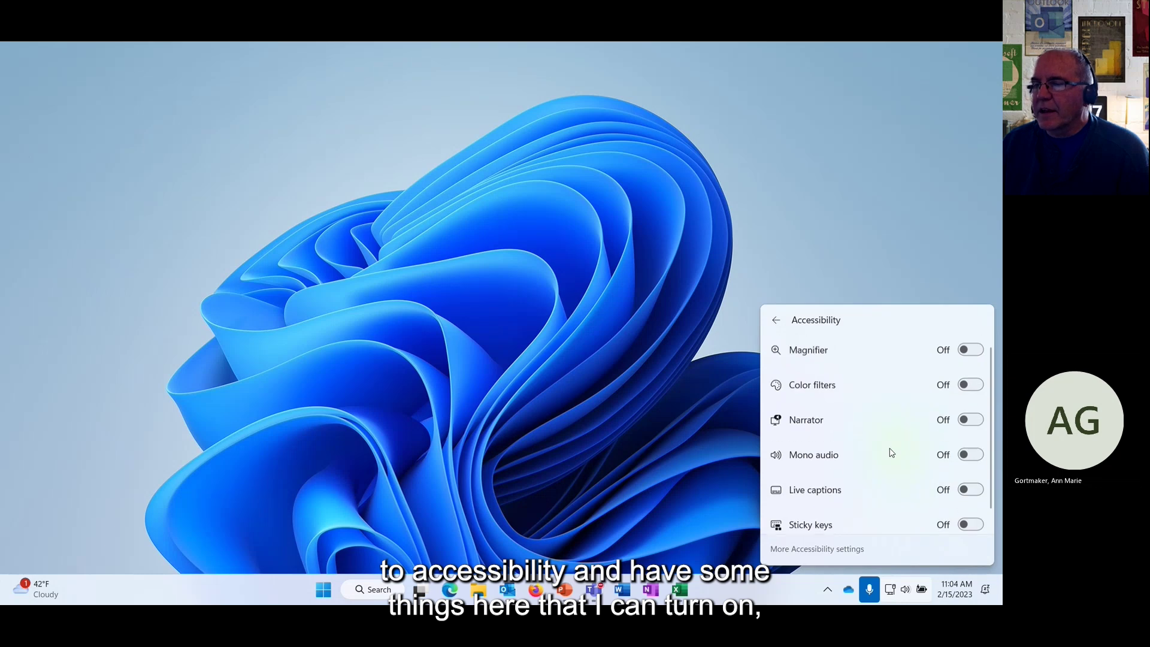
pyautogui.click(823, 552)
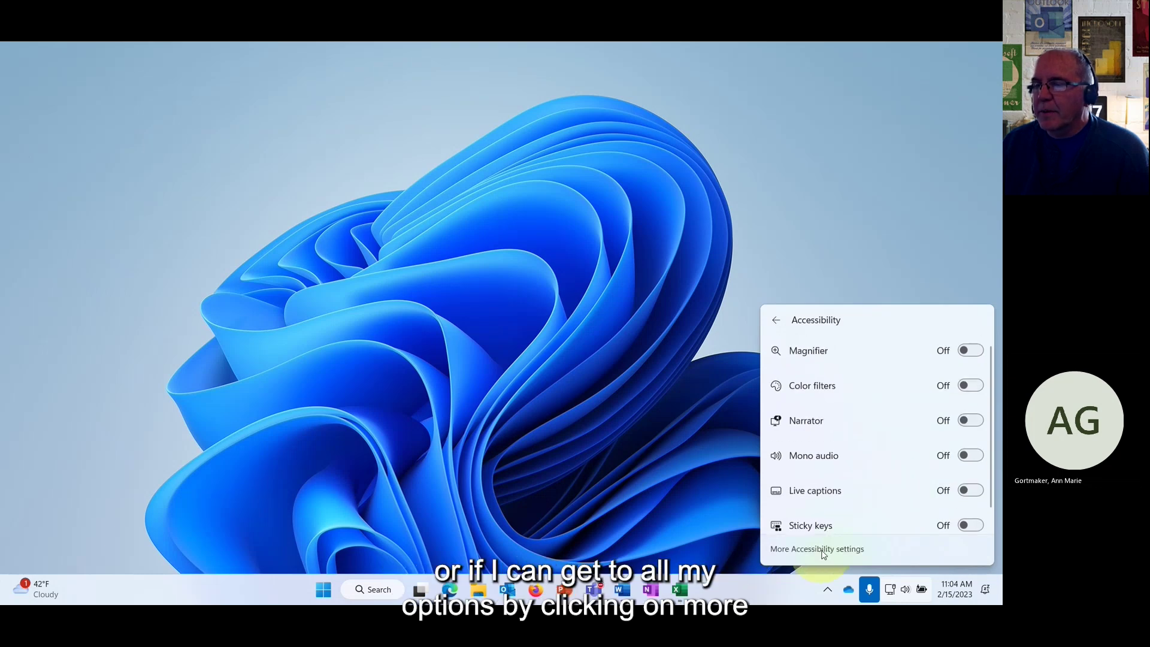
pyautogui.click(603, 279)
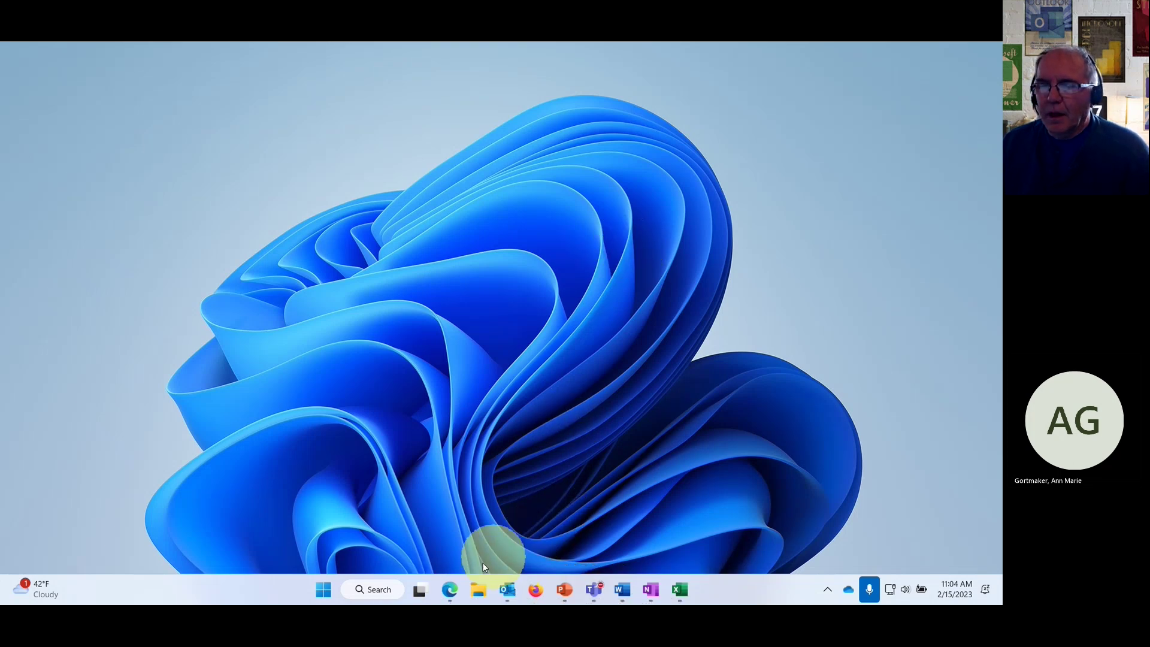
# Step: Switch to Microsoft Edge, play the Windows 11 new features video briefly with Windows live captions, and close the captions bar
pyautogui.click(449, 592)
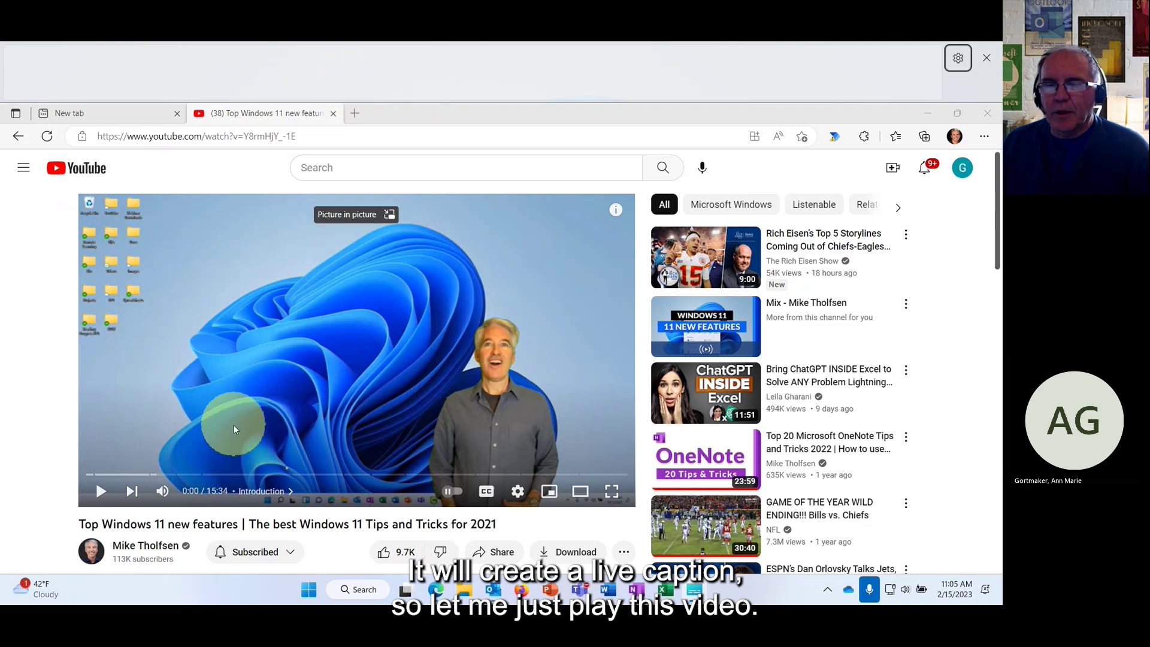
pyautogui.click(101, 492)
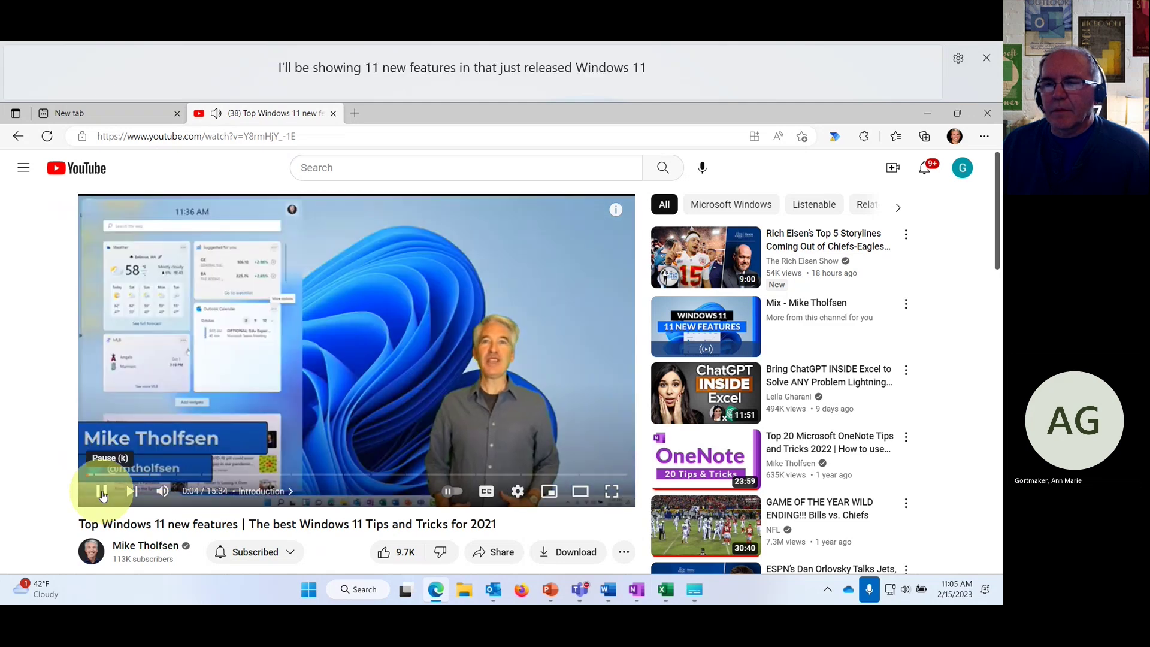
pyautogui.click(101, 491)
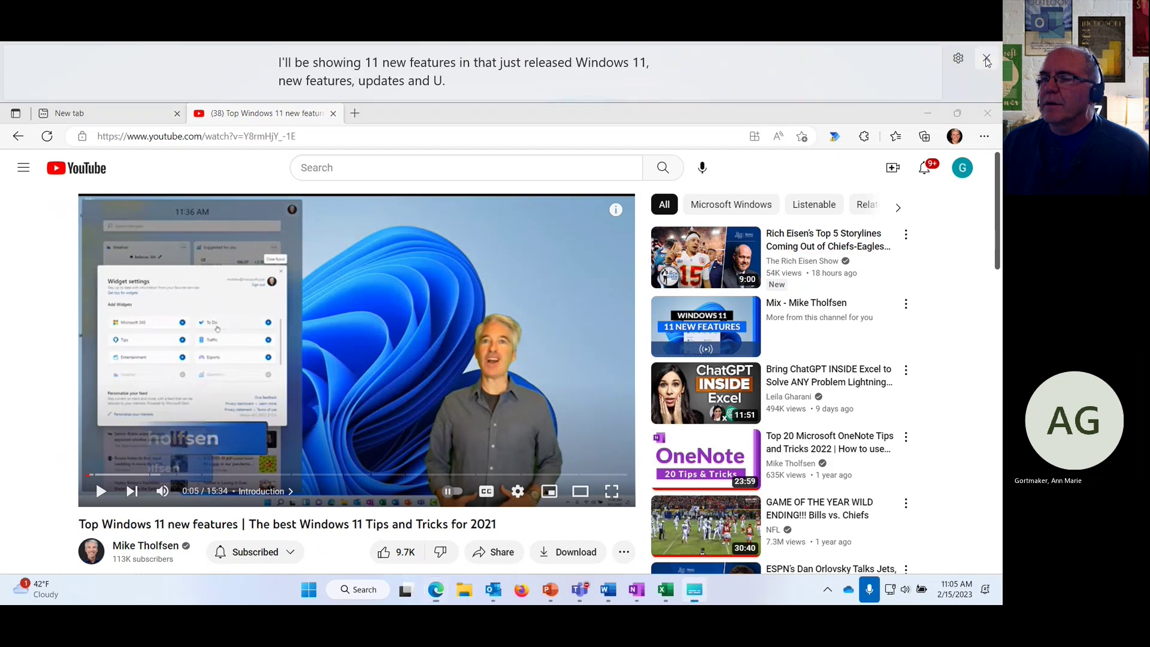
pyautogui.click(986, 58)
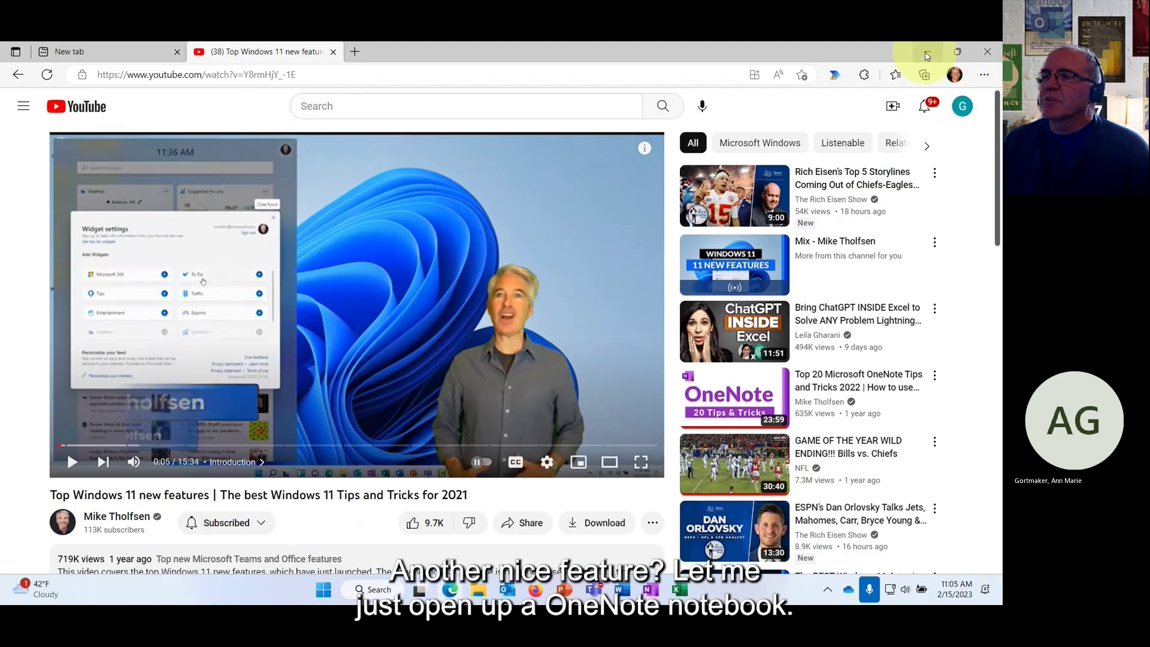
# Step: Switch from Edge to the TTT - Feb 2023 page in OneNote and check the available insert and home commands for dictation
pyautogui.click(927, 55)
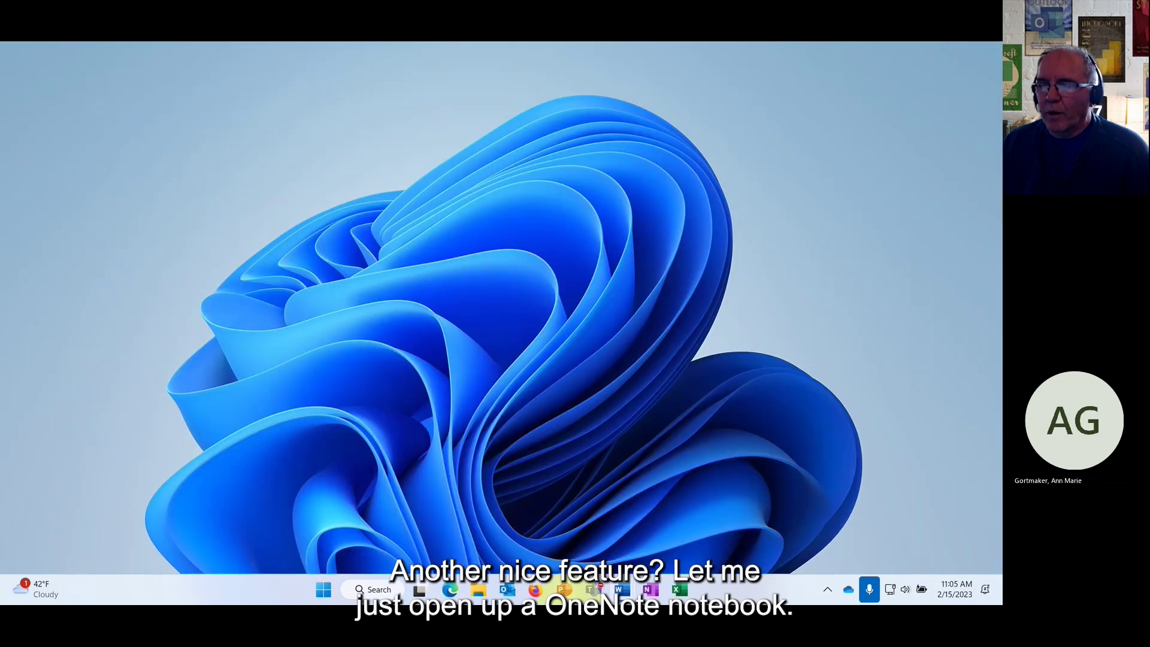
pyautogui.click(658, 593)
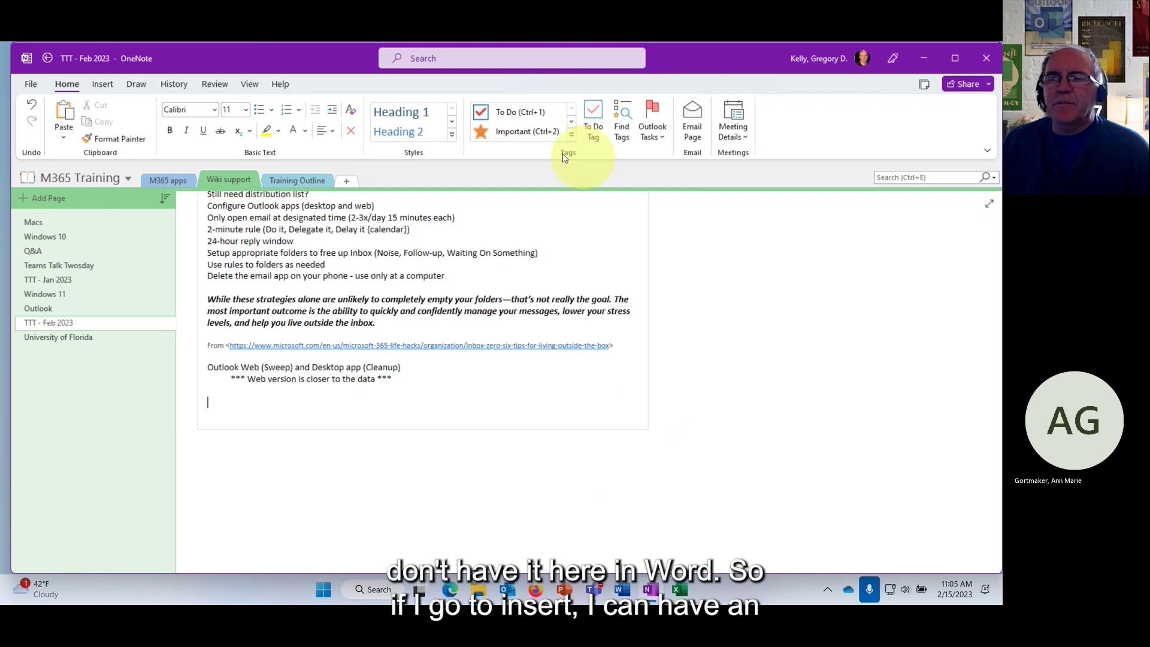
pyautogui.click(105, 85)
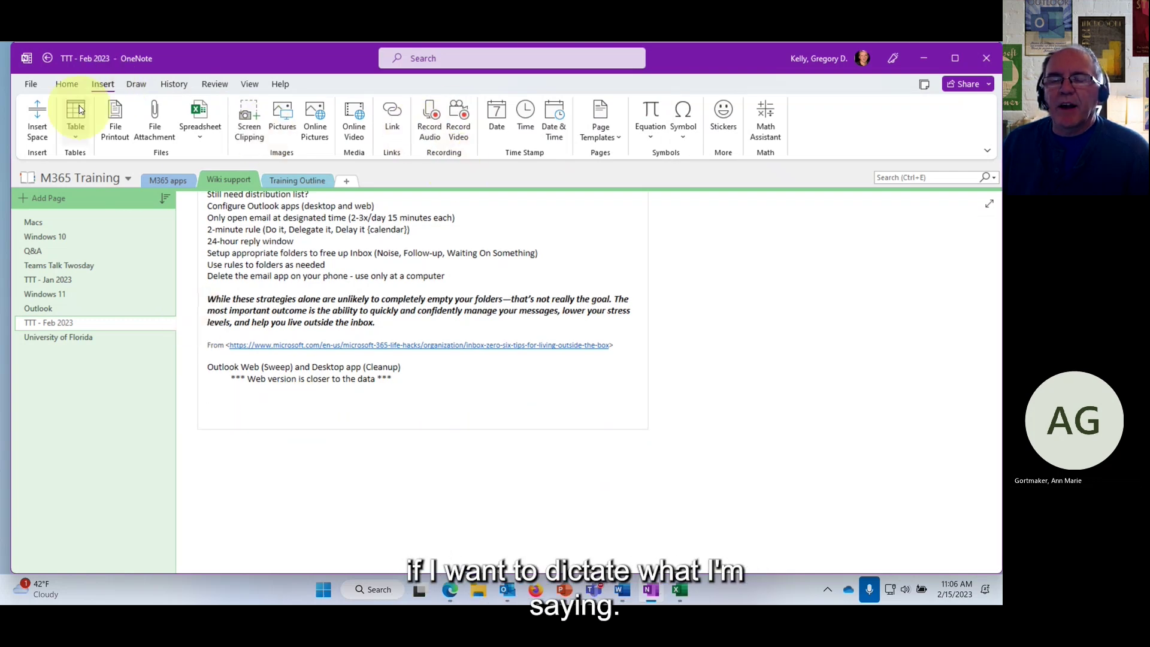
pyautogui.click(67, 85)
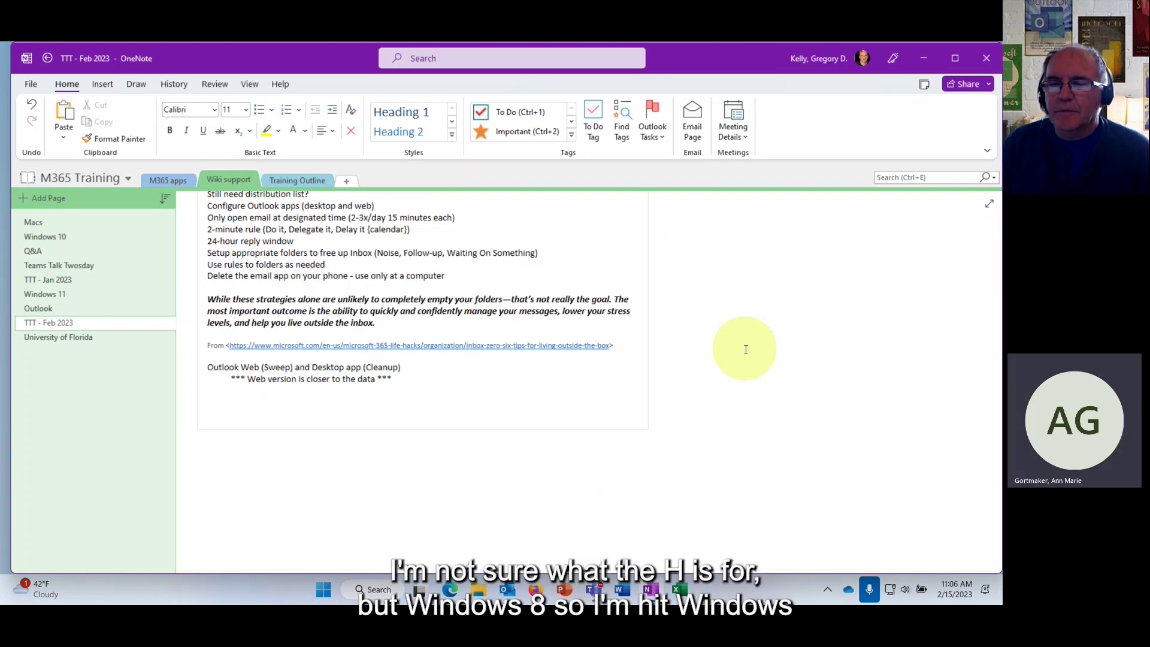
# Step: Dictate a test sentence below the existing notes with Windows voice typing, stop listening, and end it with "what I am speaking."
pyautogui.press('super+h')
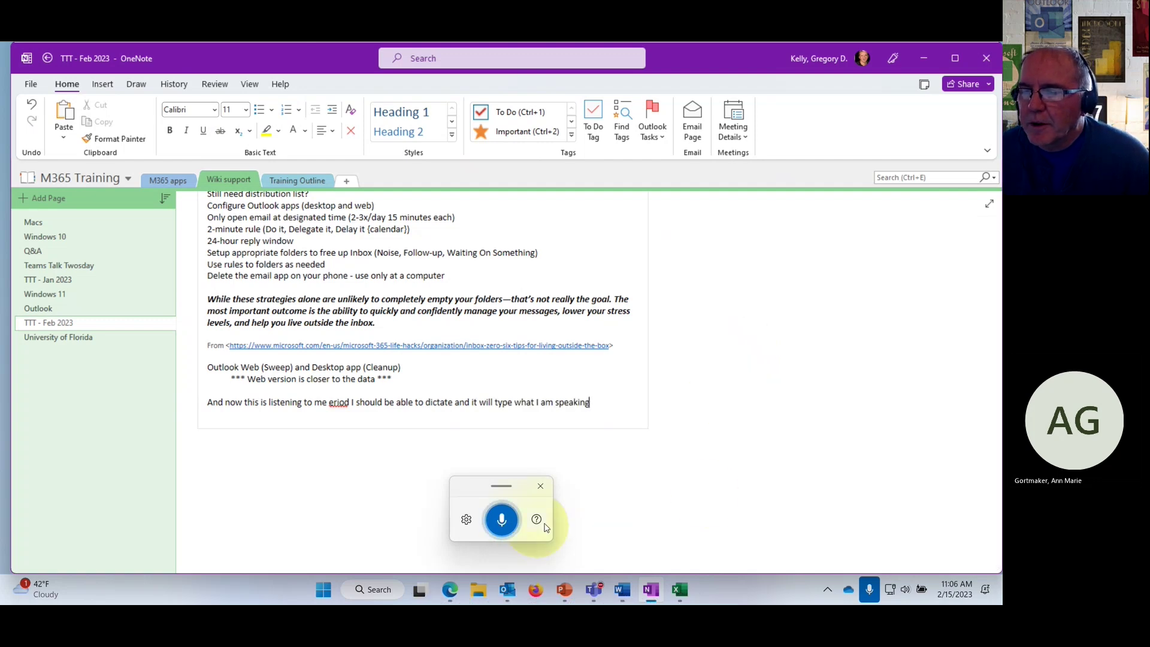
pyautogui.click(500, 518)
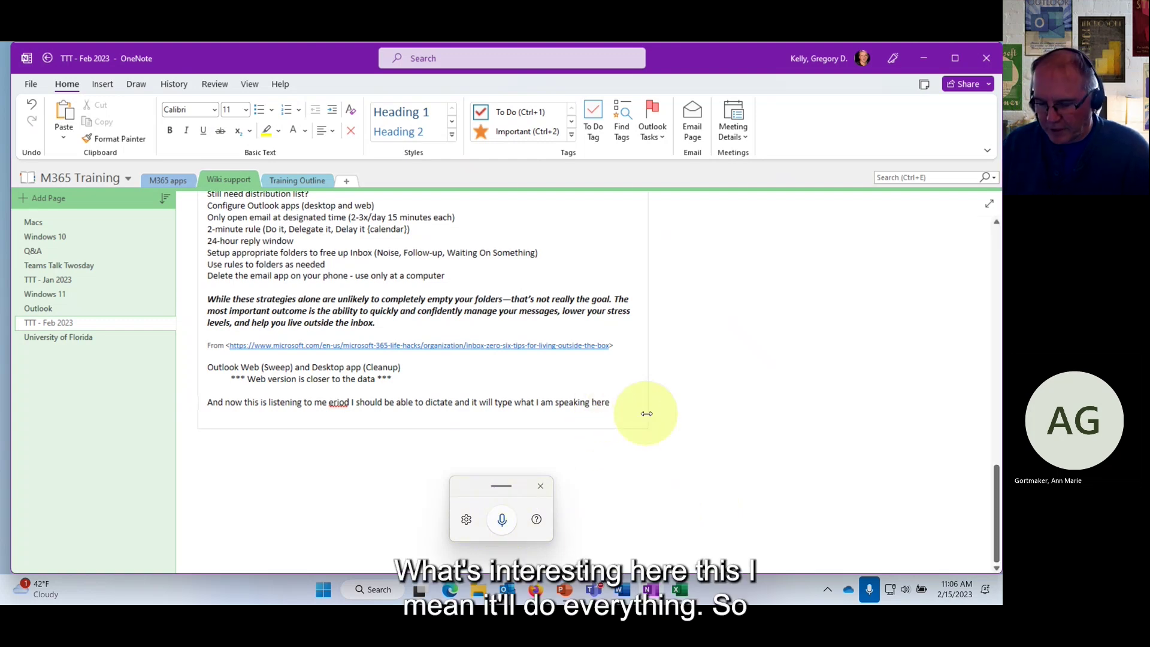
pyautogui.press('BackSpace')
pyautogui.press('BackSpace')
pyautogui.press('BackSpace')
pyautogui.press('BackSpace')
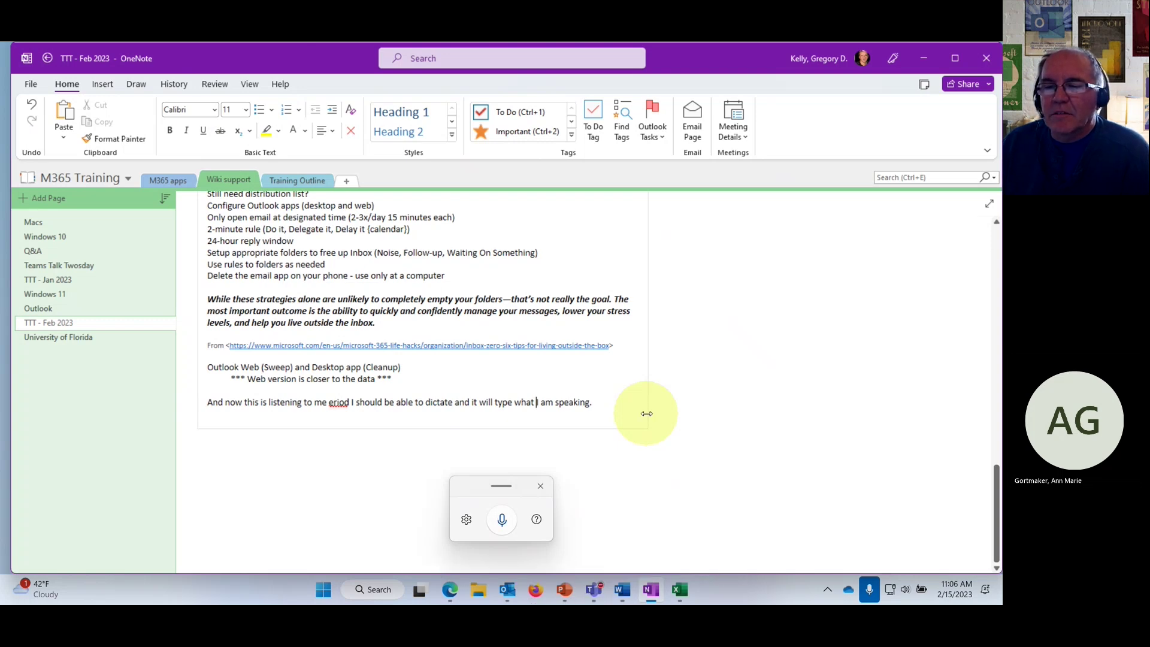
# Step: Replace the misheard word "eriod" after "listening to me" with a period in the dictated line
pyautogui.hotkey('ctrl', 'Left')
pyautogui.hotkey('ctrl', 'Left')
pyautogui.hotkey('ctrl', 'Left')
pyautogui.hotkey('ctrl', 'Left')
pyautogui.hotkey('ctrl', 'Left')
pyautogui.hotkey('ctrl', 'Left')
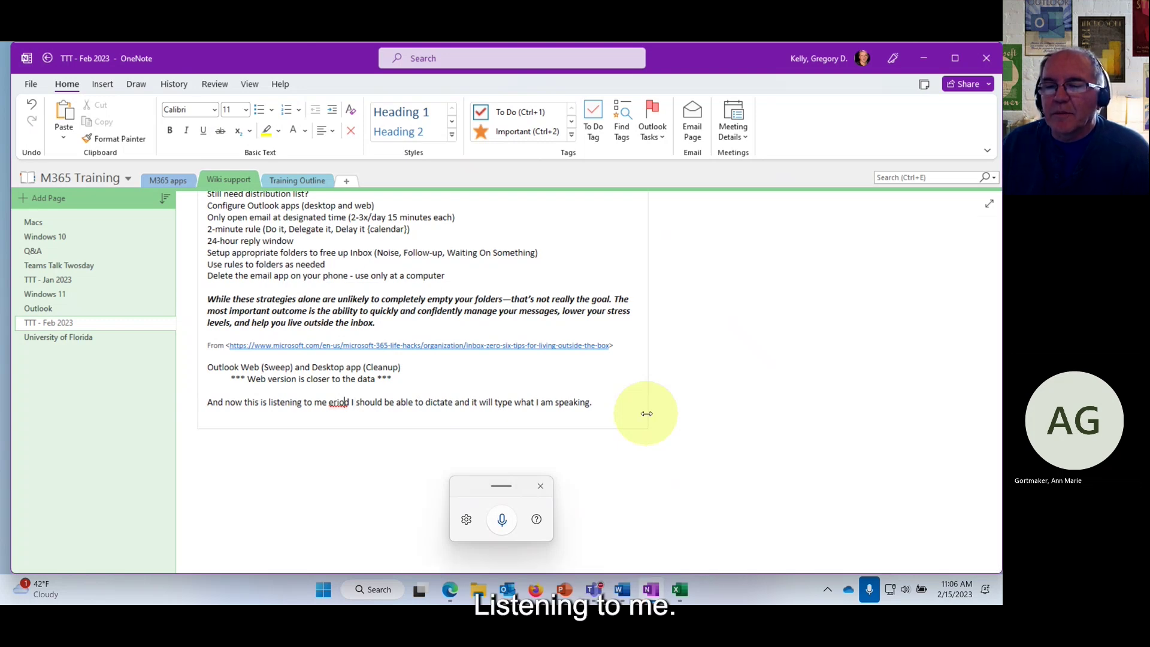
pyautogui.press('Delete')
pyautogui.press('Delete')
pyautogui.press('Delete')
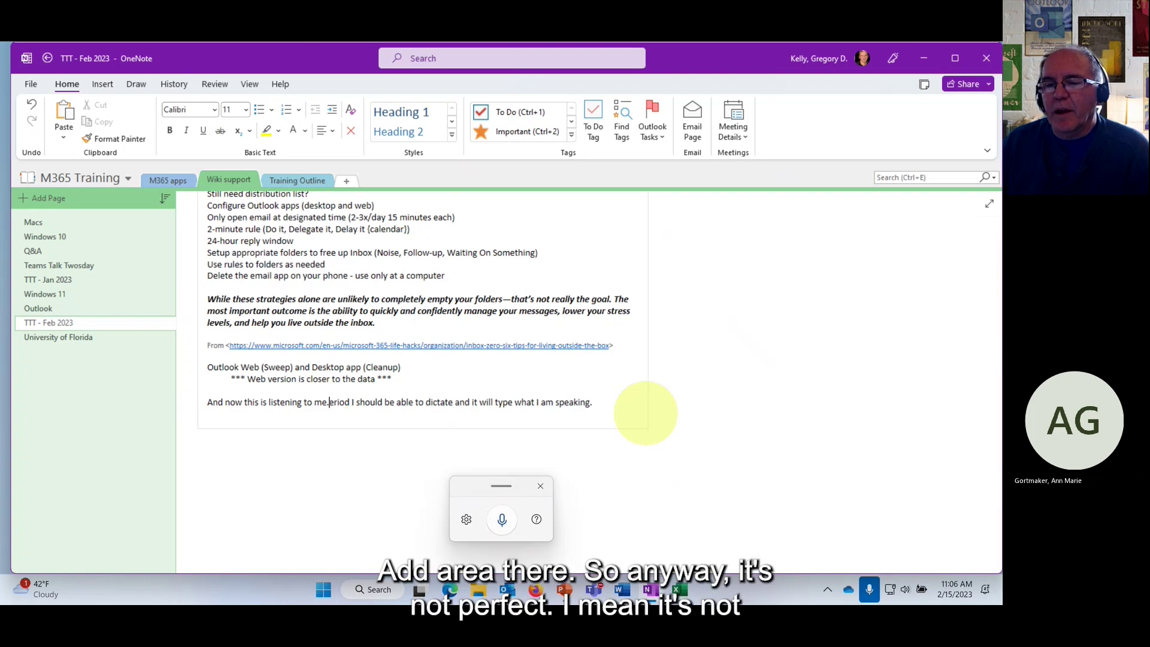
pyautogui.press('Delete')
pyautogui.press('Delete')
pyautogui.press('Delete')
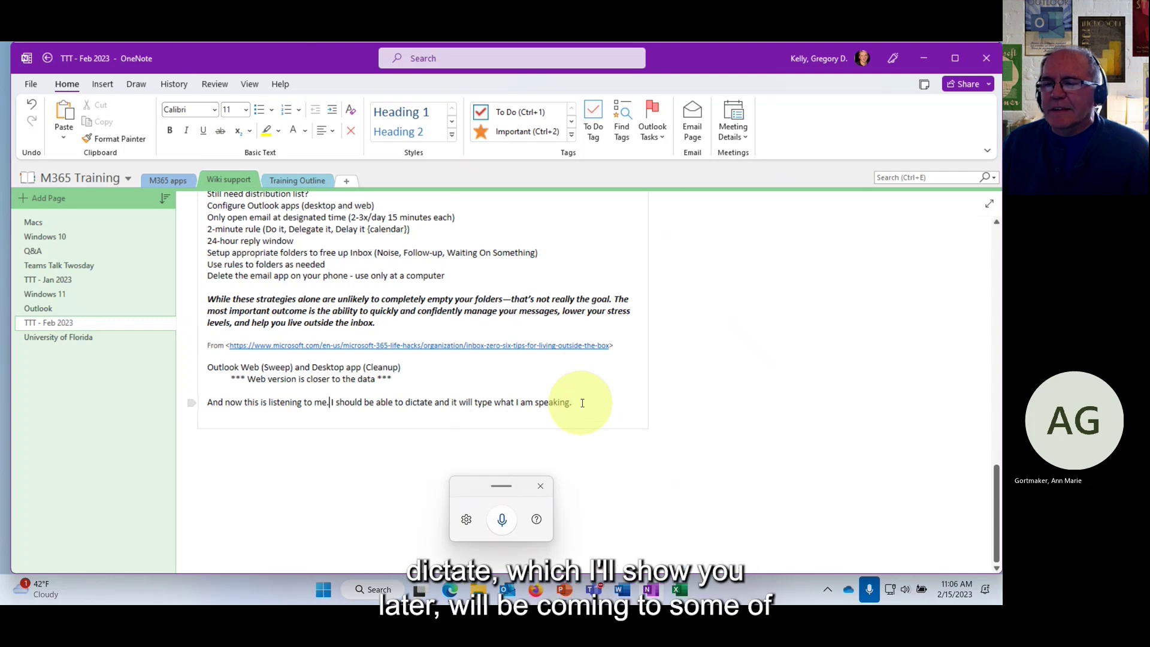
# Step: Close voice typing and delete the whole dictated line from the notes page
pyautogui.click(540, 485)
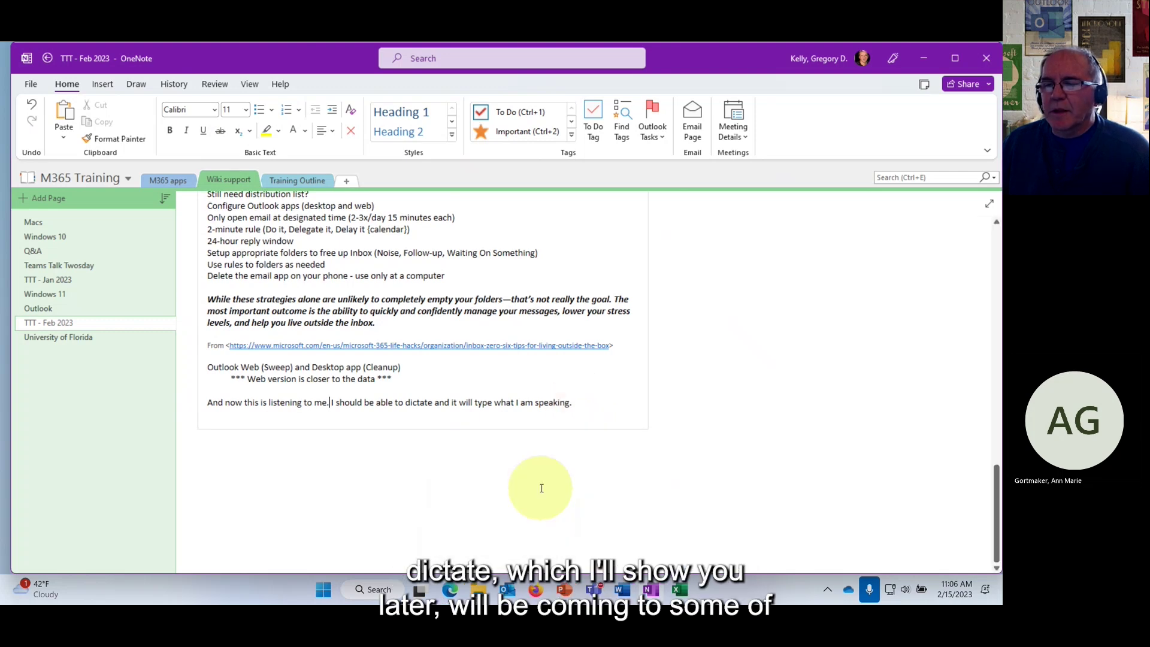
pyautogui.moveTo(573, 403); pyautogui.dragTo(209, 410)
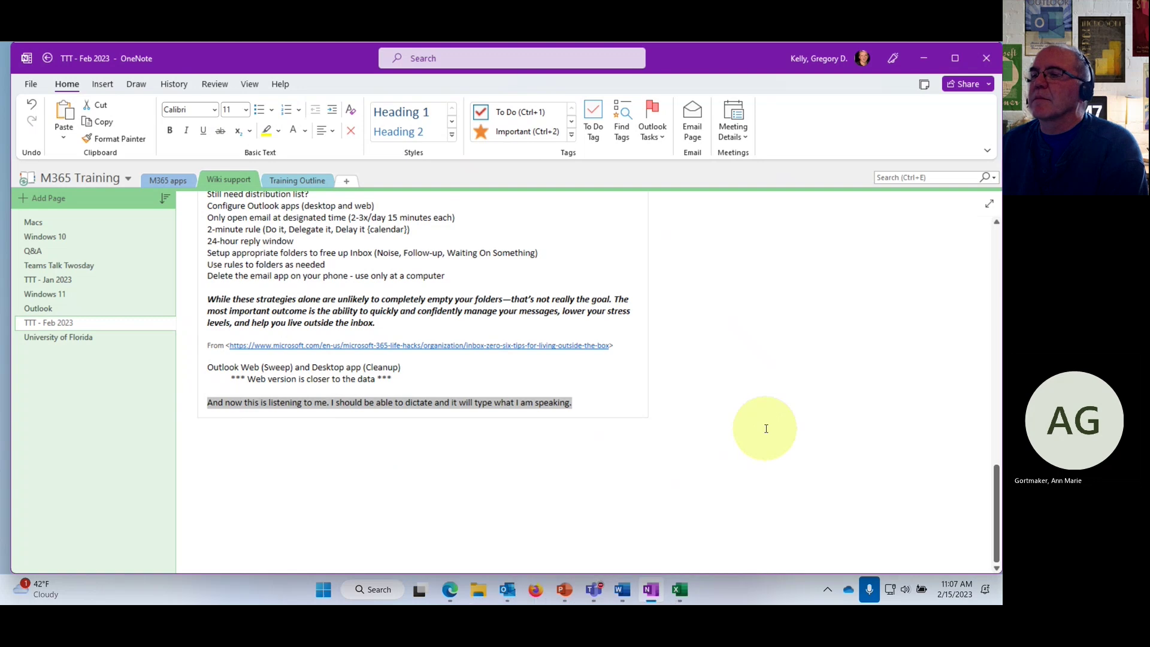
pyautogui.press('Delete')
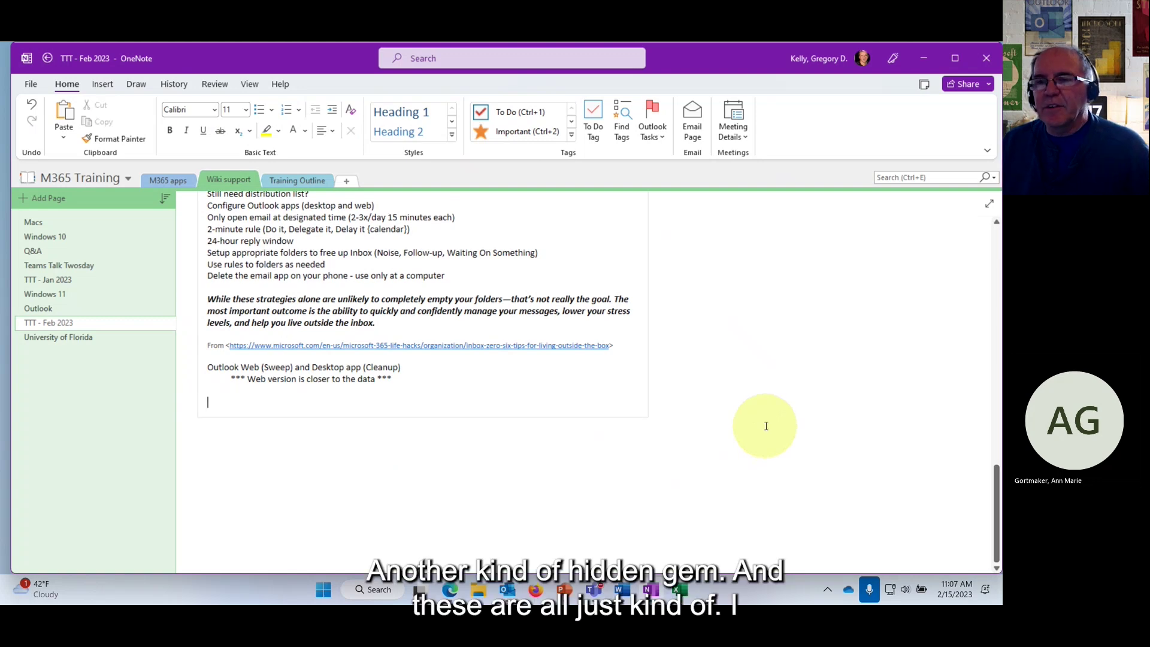
# Step: Minimize OneNote, switch to Microsoft Edge and open missouri.edu in a new tab
pyautogui.click(926, 58)
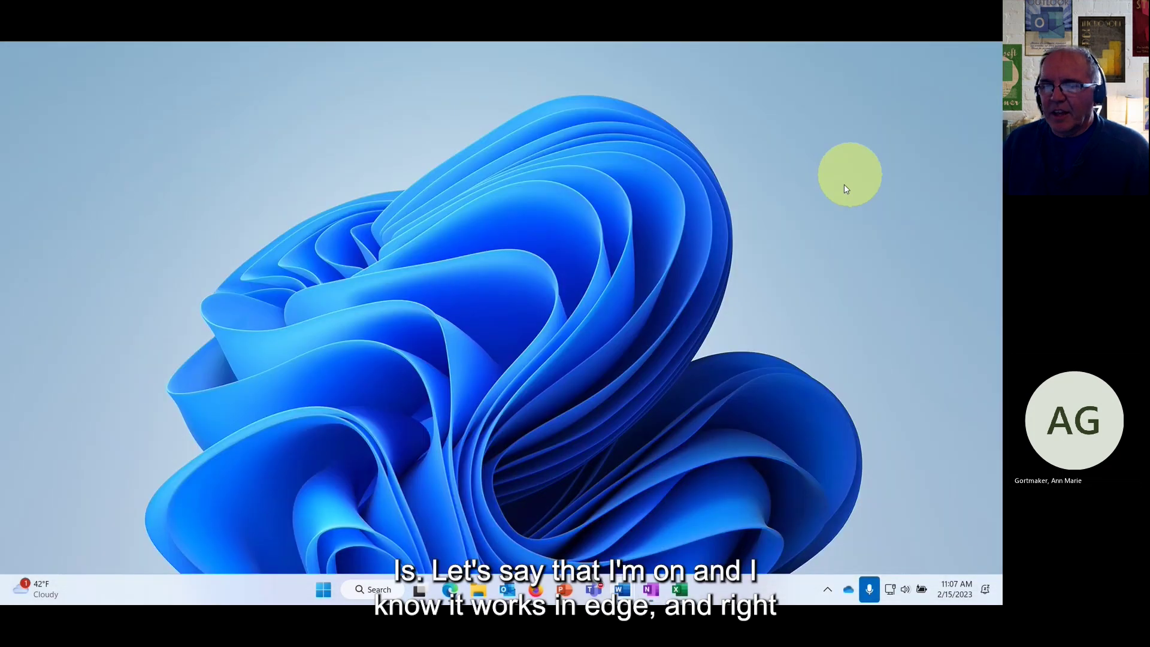
pyautogui.click(450, 590)
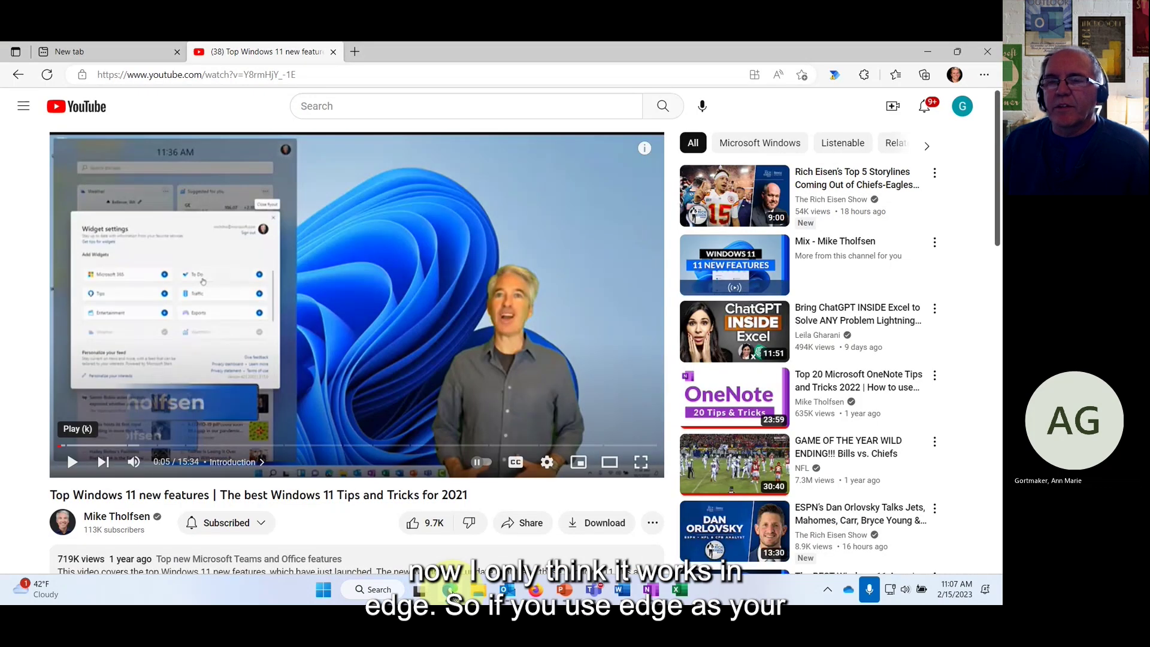
pyautogui.click(355, 52)
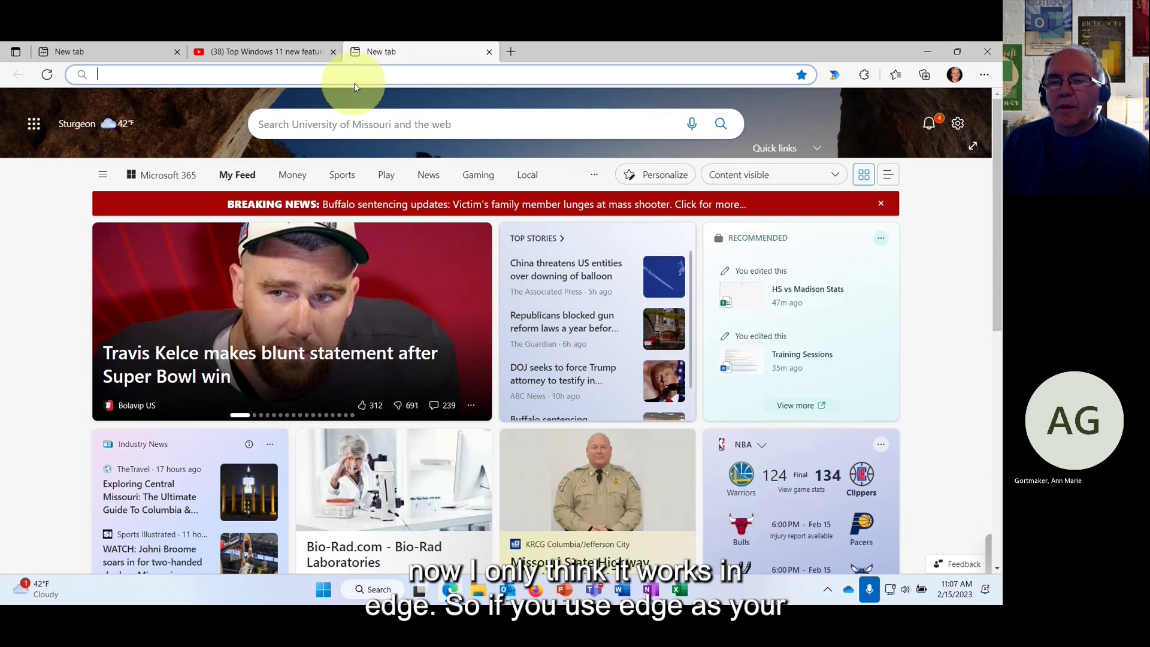
pyautogui.click(346, 79)
pyautogui.write('mi')
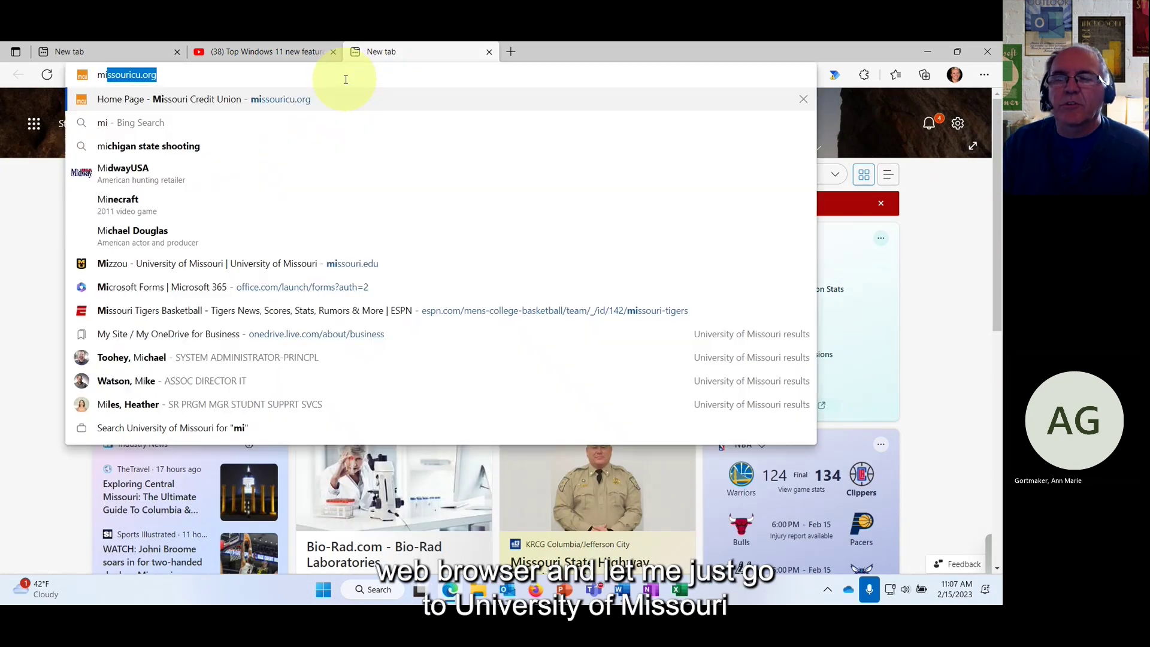
pyautogui.write('ssouri.edu')
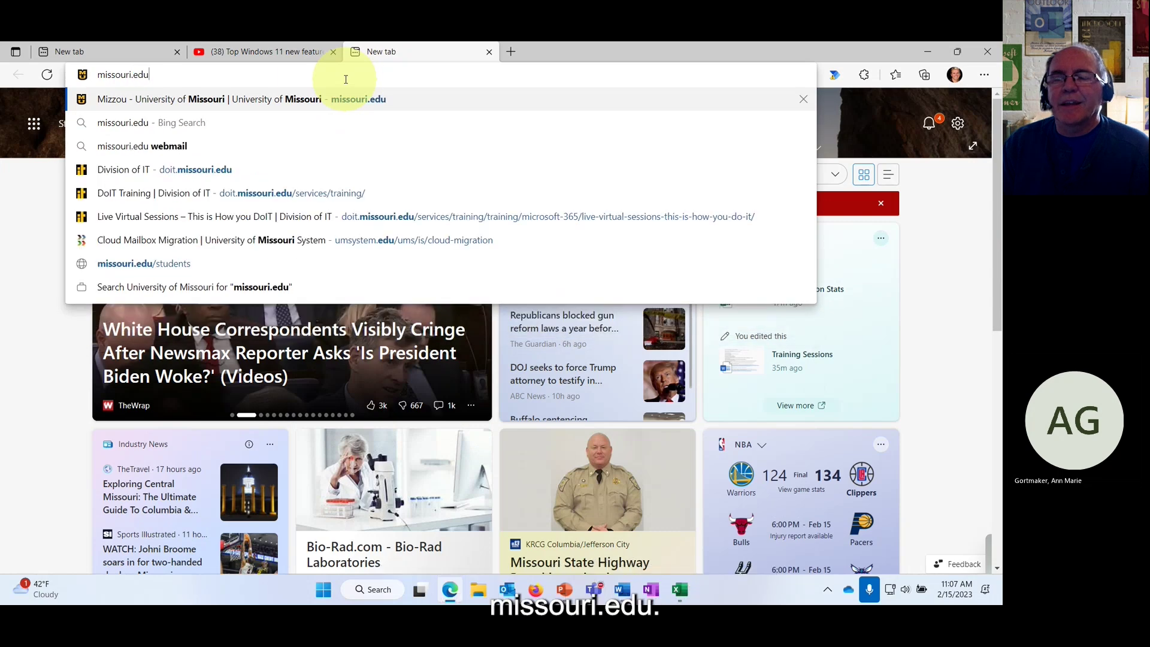
pyautogui.press('Return')
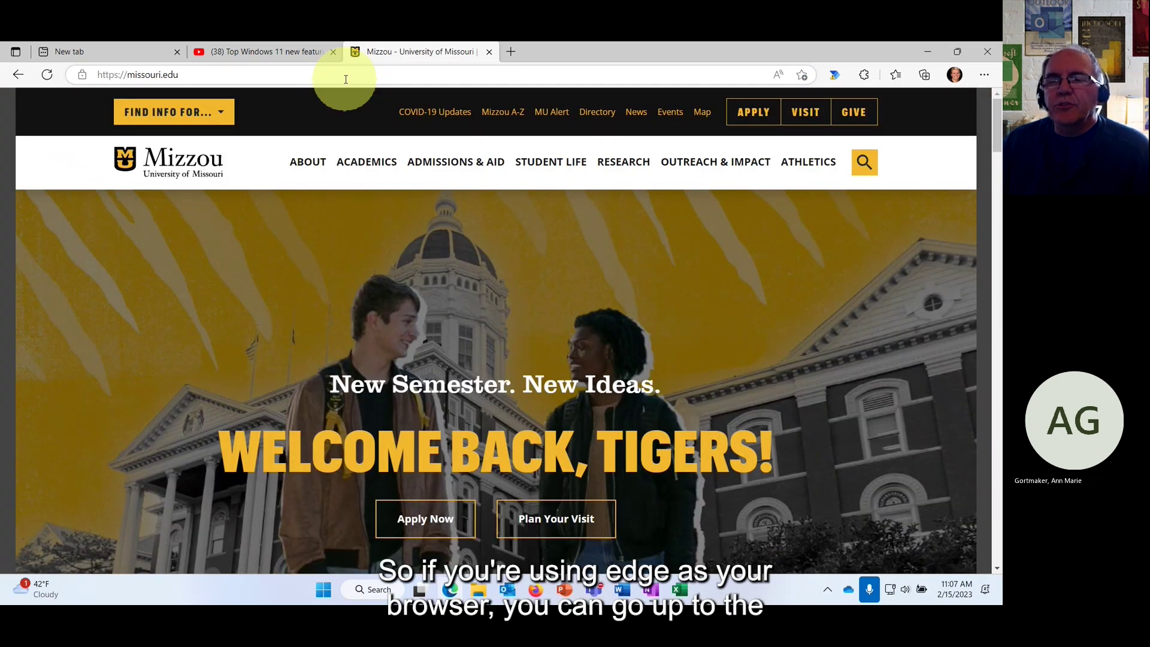
# Step: Open the Mizzou page in Immersive Reader by adding read:// in front of its https address
pyautogui.click(197, 79)
pyautogui.click(197, 80)
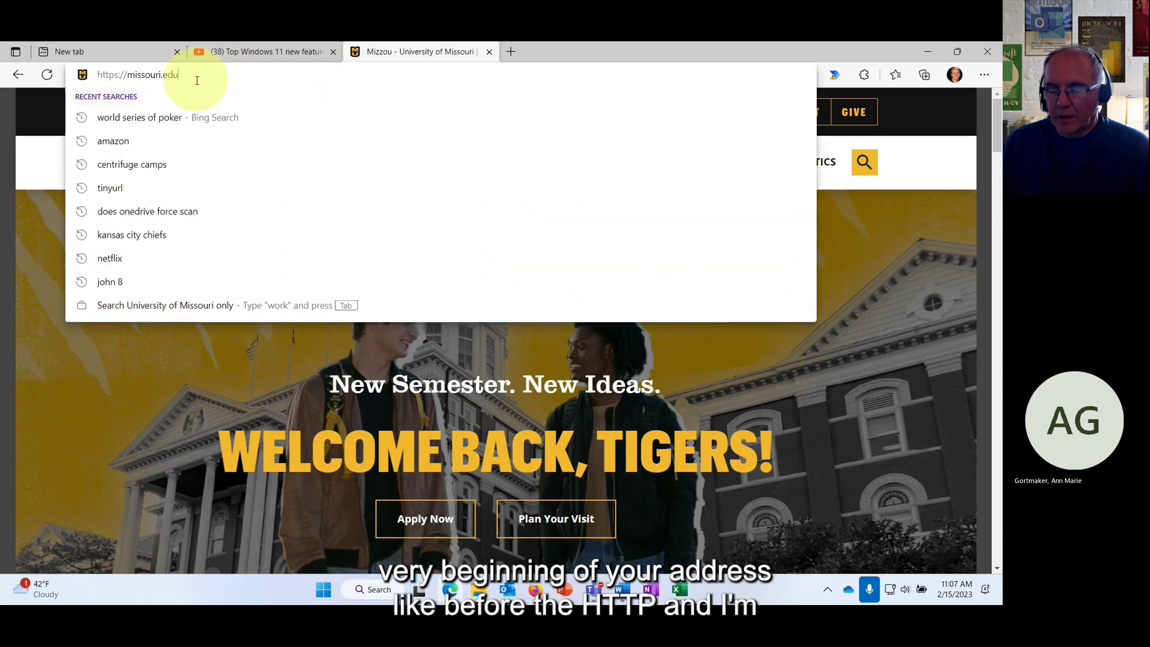
pyautogui.press('Home')
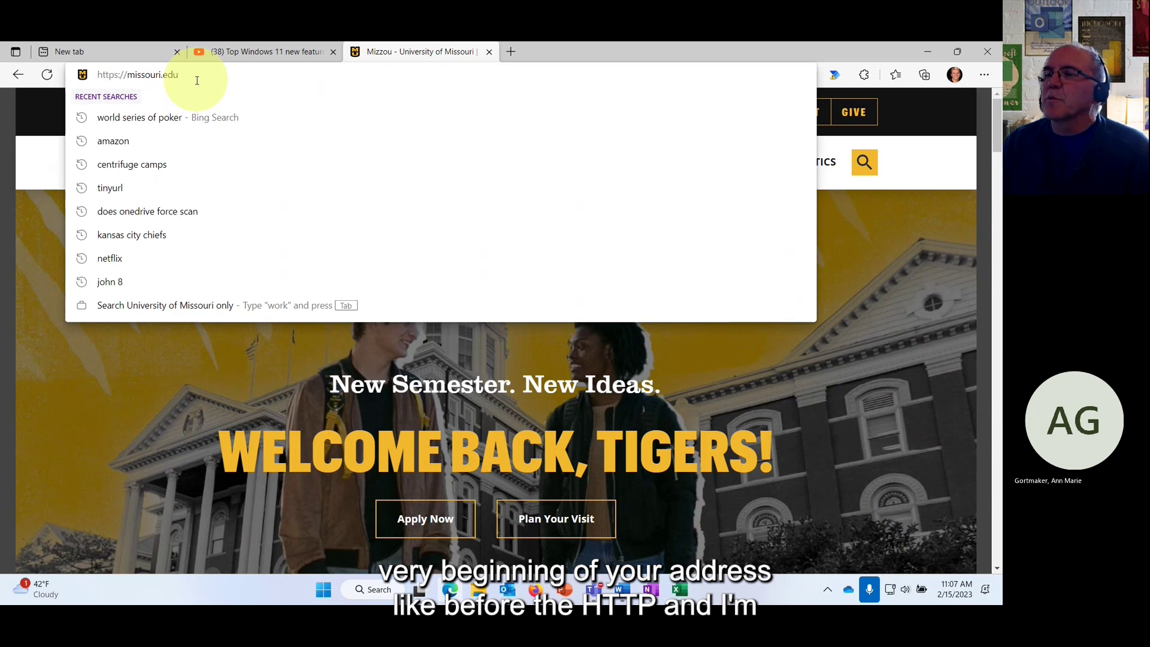
pyautogui.write('read://')
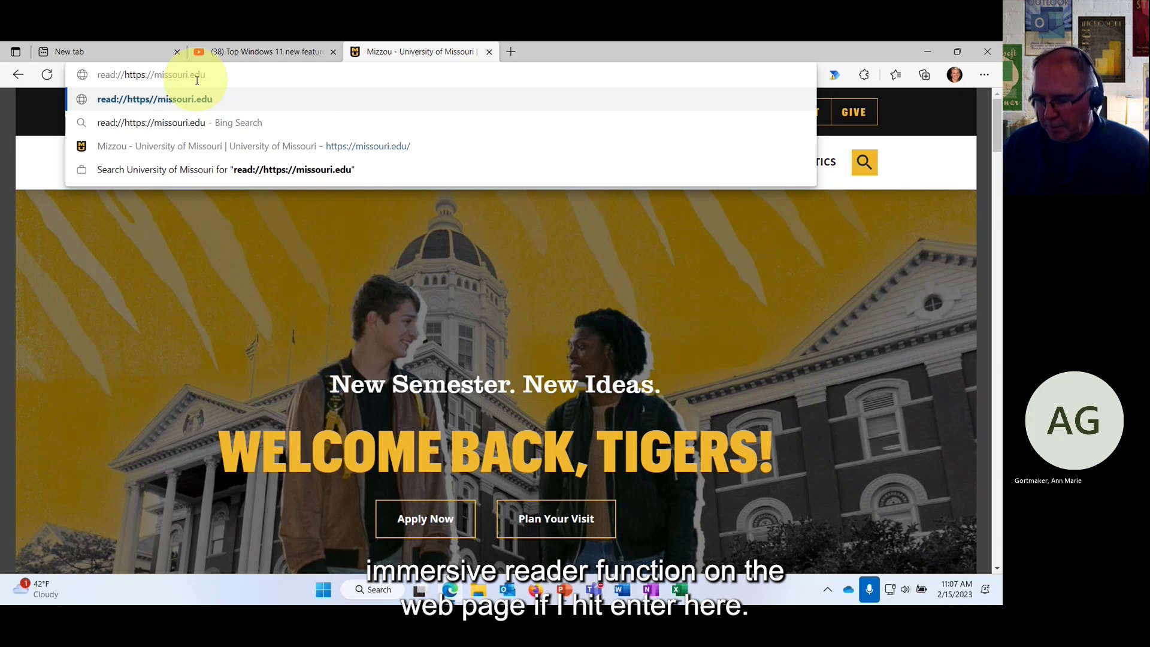
pyautogui.press('Return')
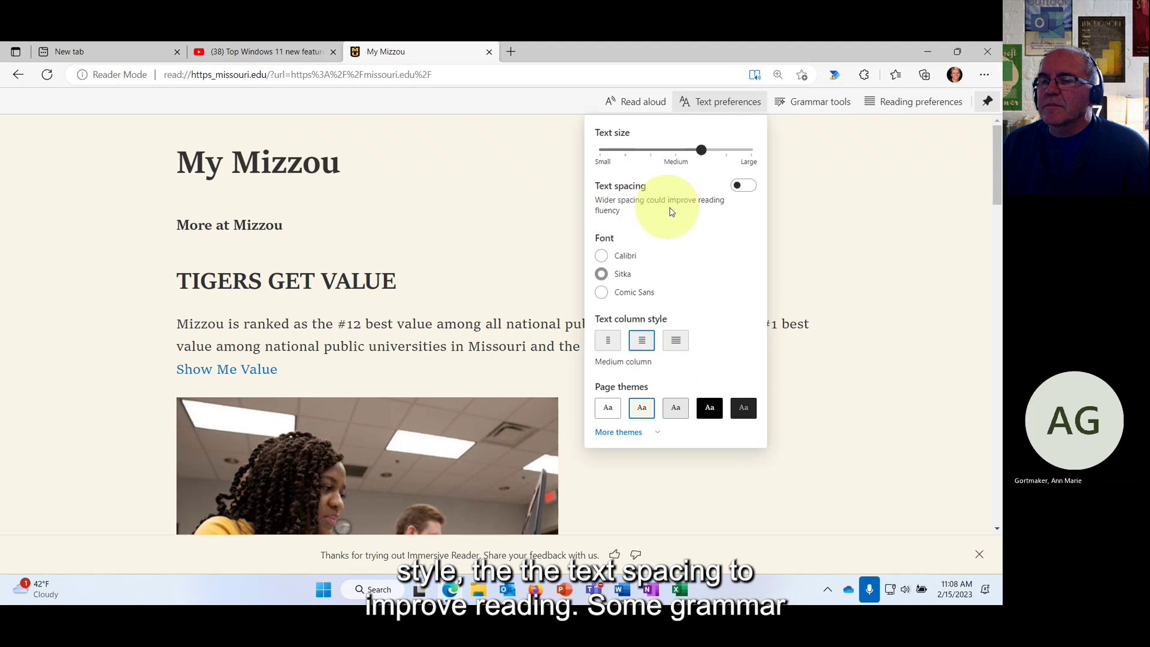
# Step: Try splitting the page's words into syllables with the grammar tools, and turn the option off again
pyautogui.click(817, 103)
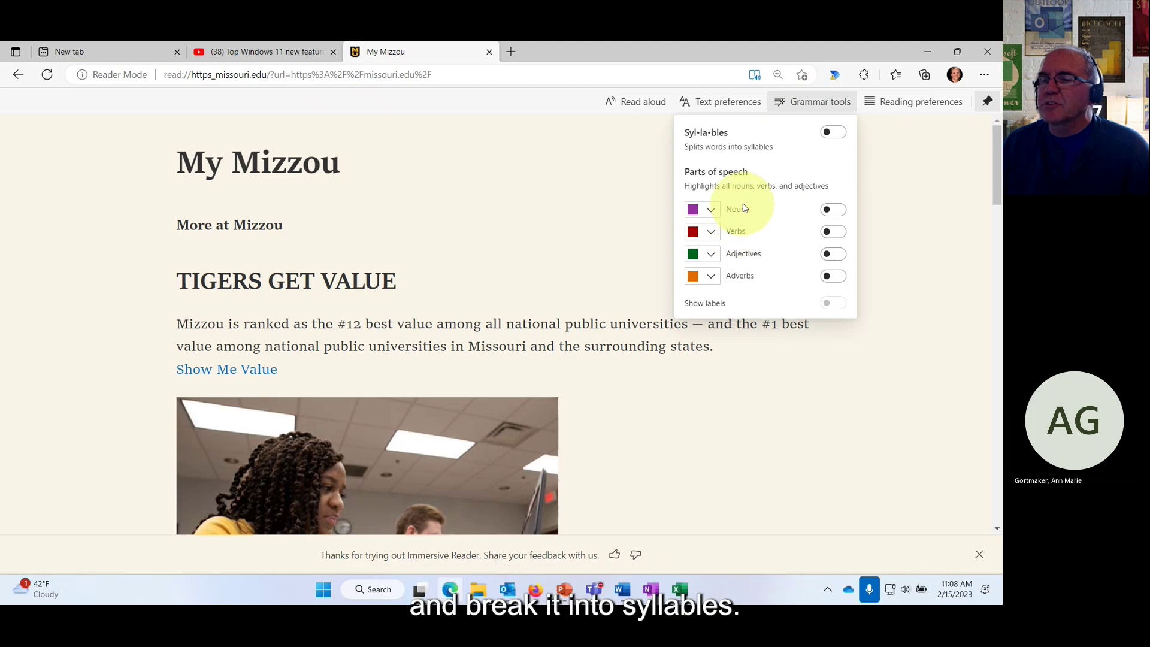
pyautogui.click(831, 133)
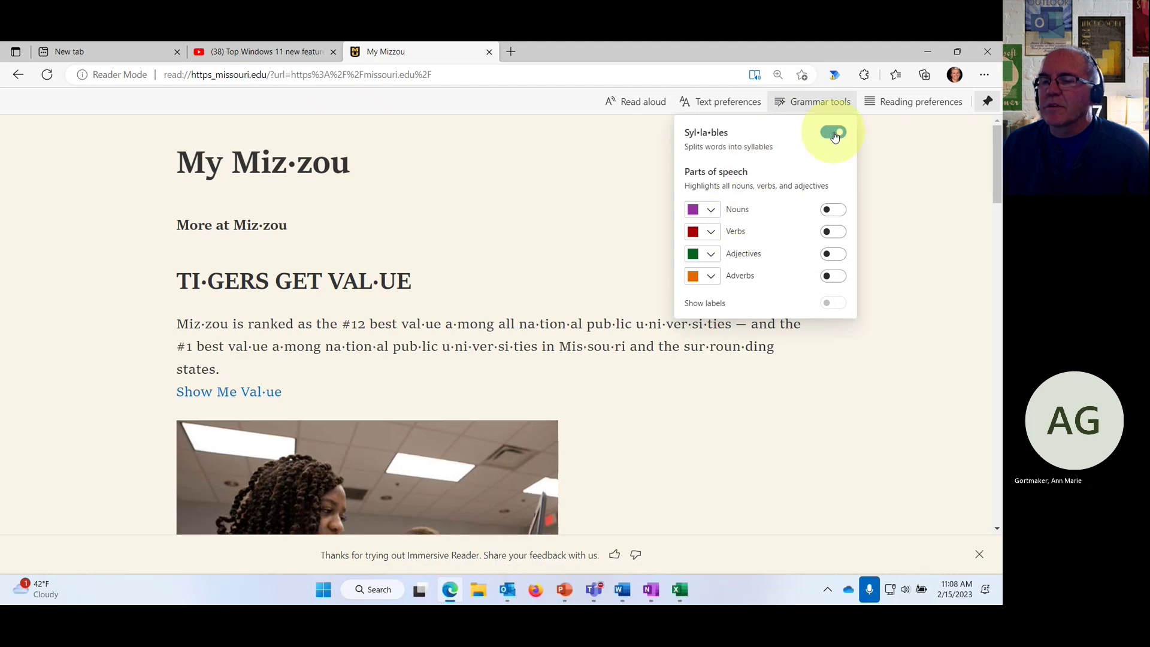
pyautogui.click(833, 133)
# Step: Try Line focus in the reading preferences with three lines and one line, and turn it off again
pyautogui.click(896, 105)
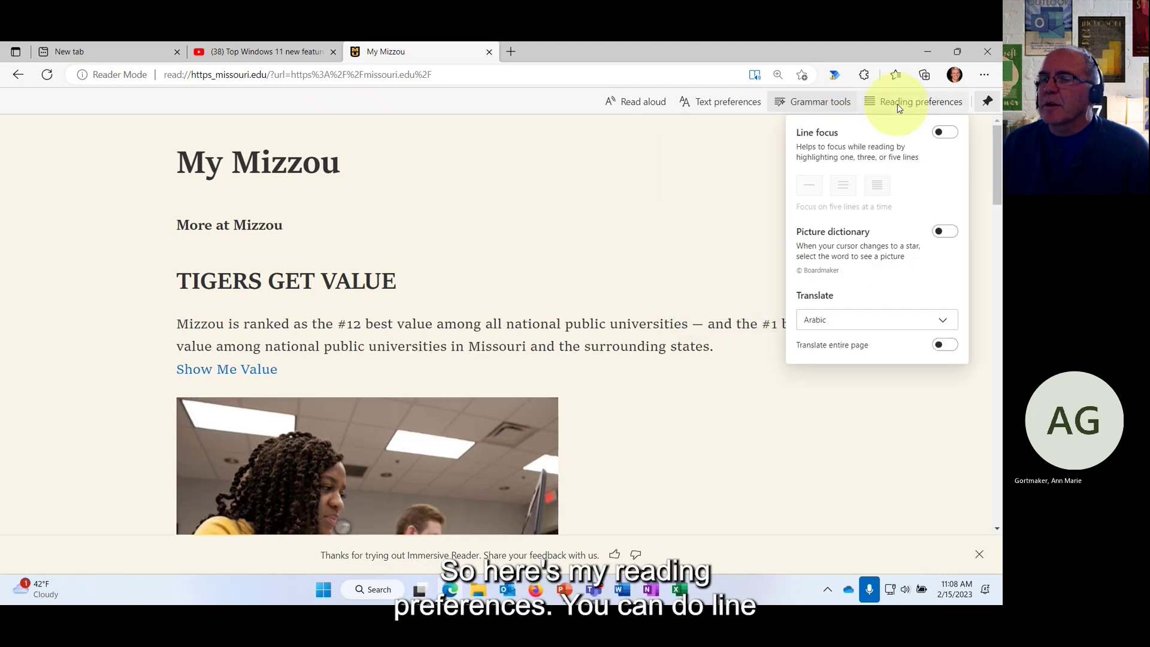
pyautogui.click(945, 133)
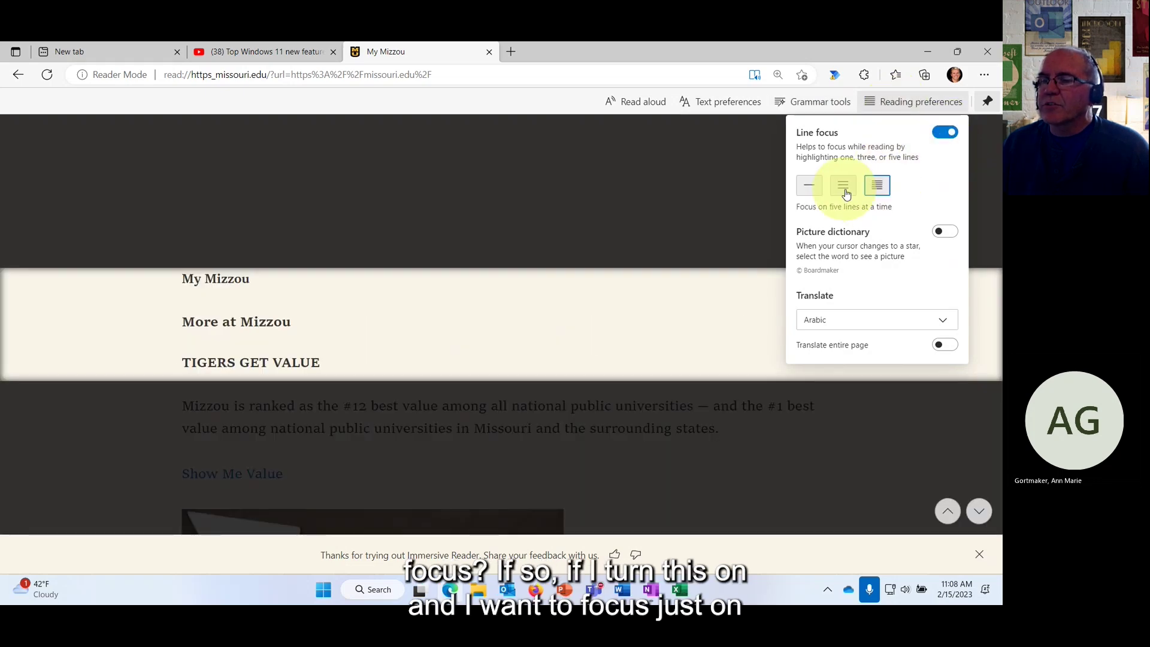
pyautogui.click(842, 187)
pyautogui.click(814, 191)
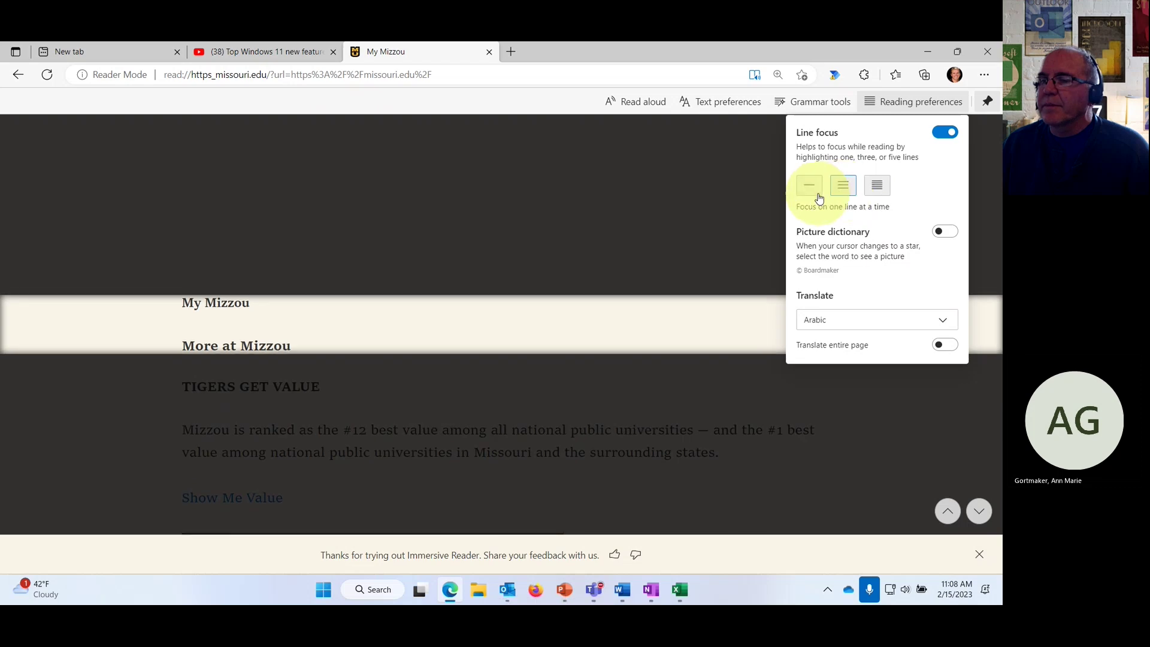
pyautogui.click(944, 133)
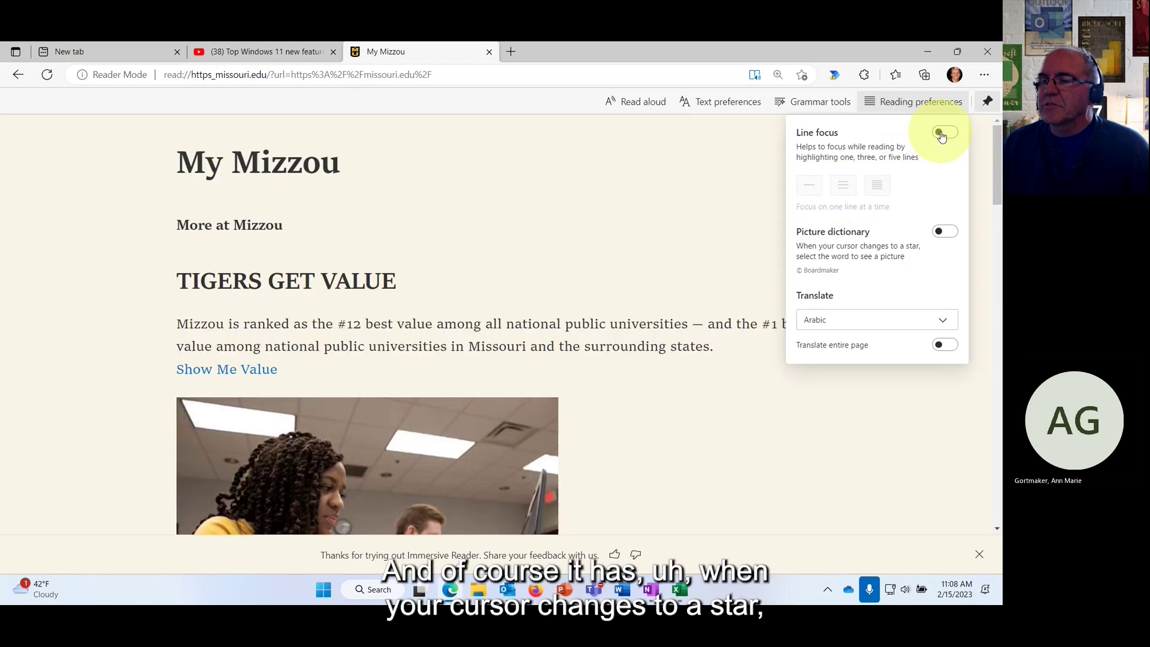
# Step: Turn on Picture dictionary, try it over the words on the page, and turn it off again
pyautogui.click(946, 233)
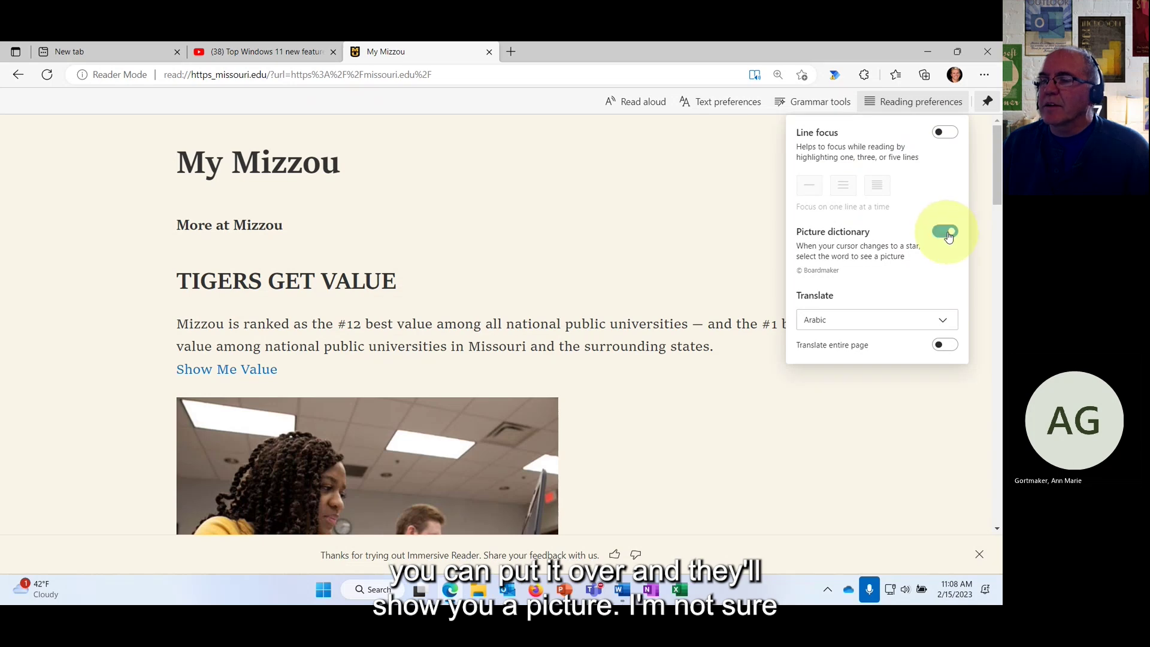
pyautogui.scroll(-3, 527, 317)
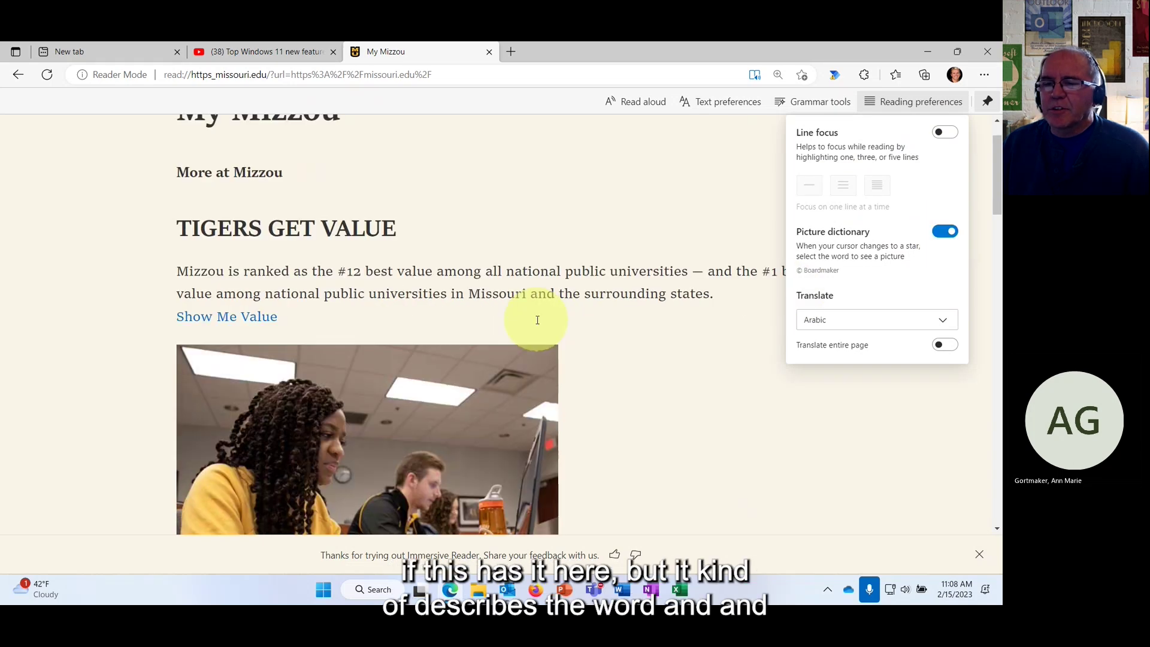
pyautogui.scroll(-4, 528, 323)
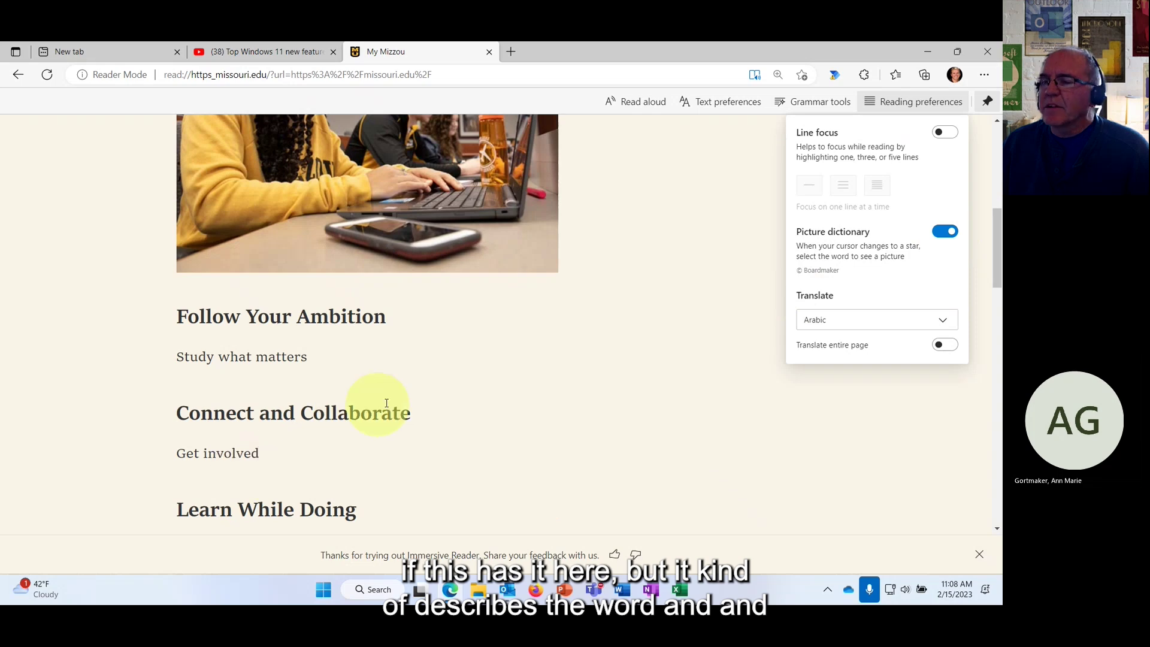
pyautogui.scroll(3, 510, 377)
pyautogui.scroll(4, 510, 377)
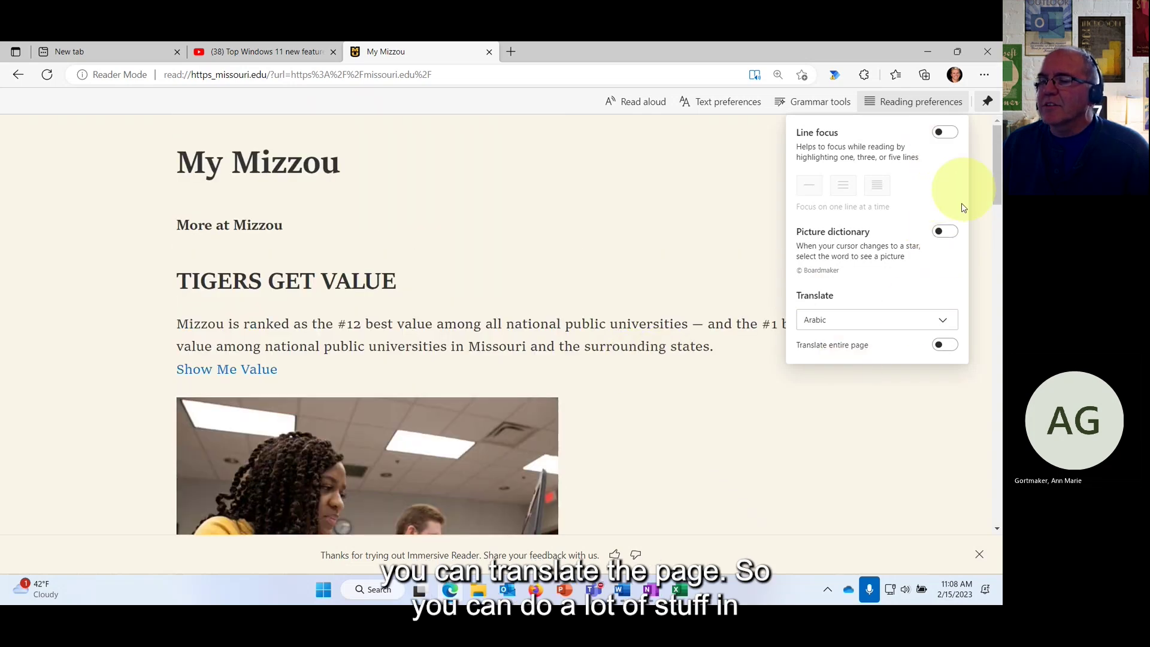
# Step: Close the reading preferences and have the Mizzou page read aloud
pyautogui.click(740, 187)
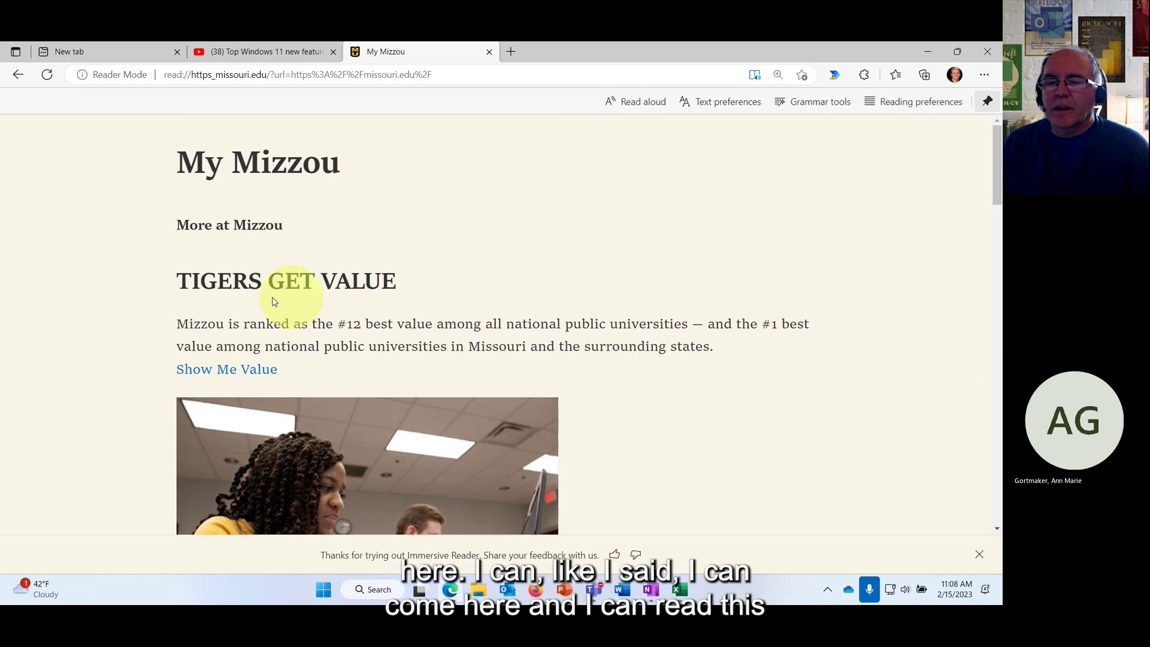
pyautogui.click(640, 102)
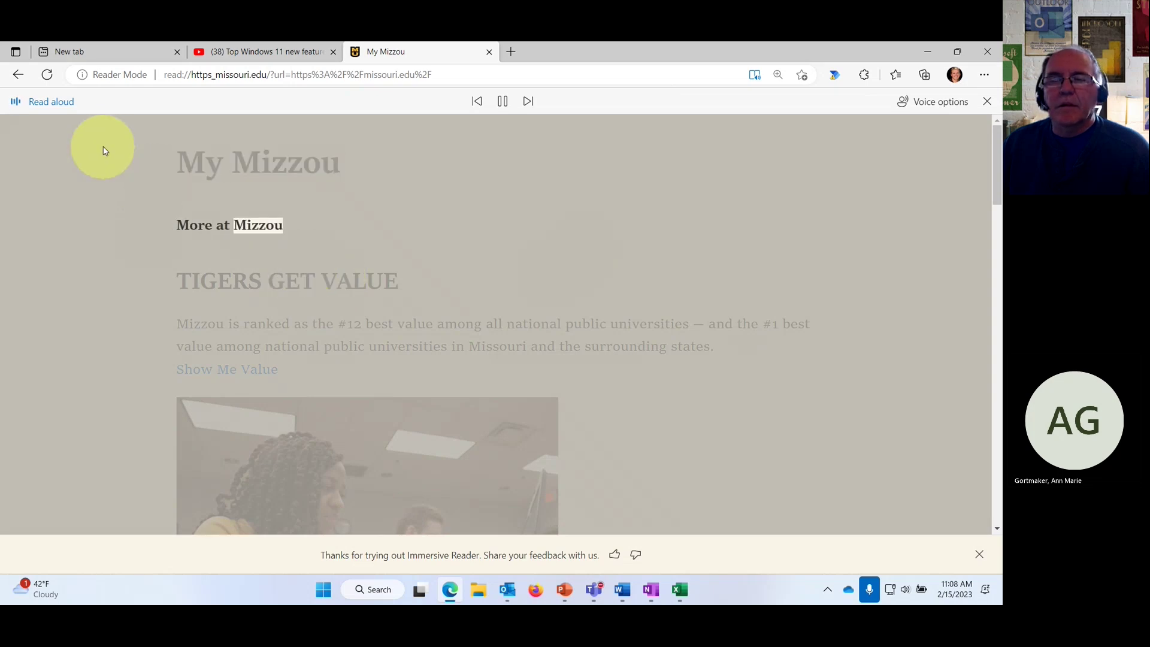
# Step: Pause the reading of the page and look through the speed and voice choices in the voice options
pyautogui.click(938, 102)
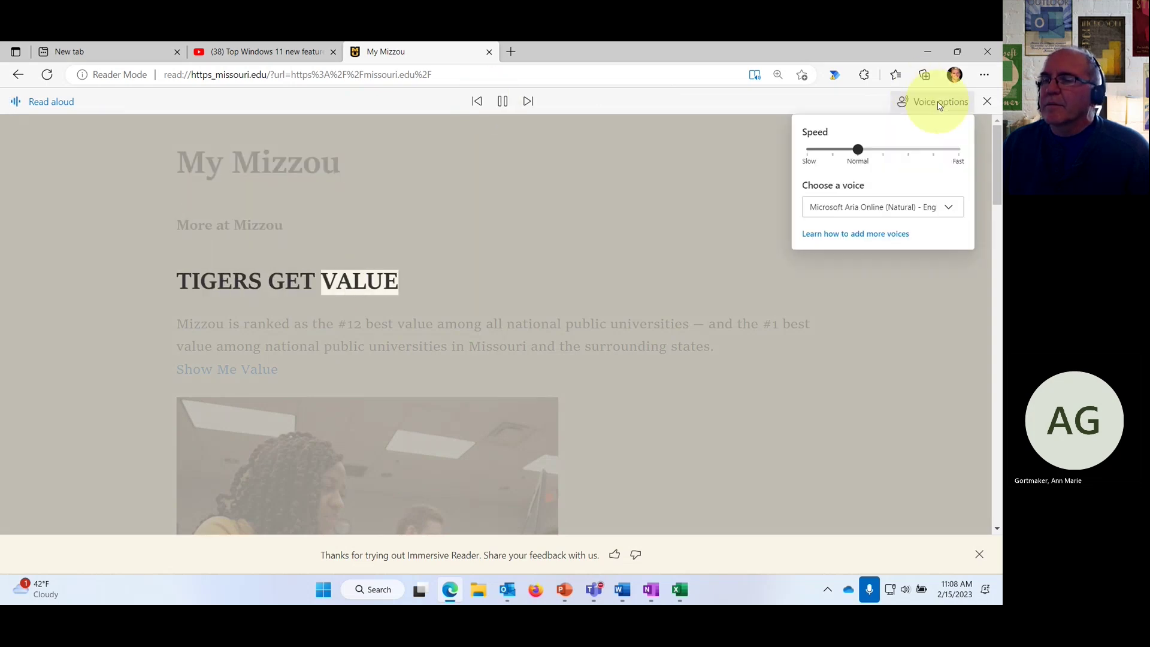
pyautogui.click(502, 100)
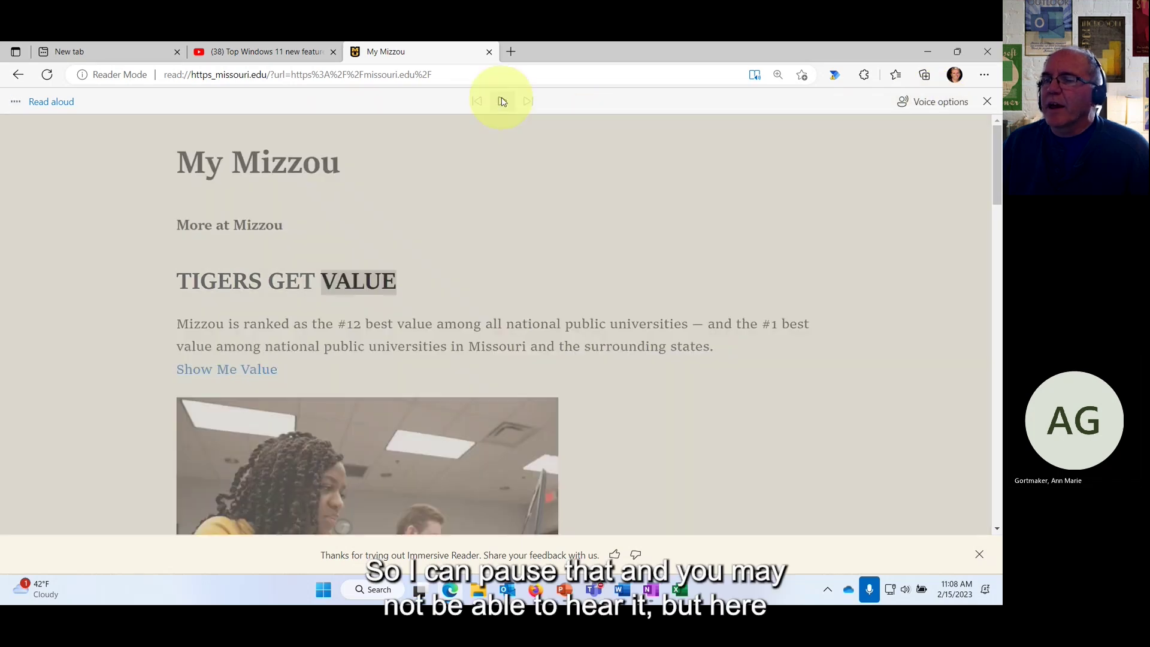
pyautogui.click(937, 103)
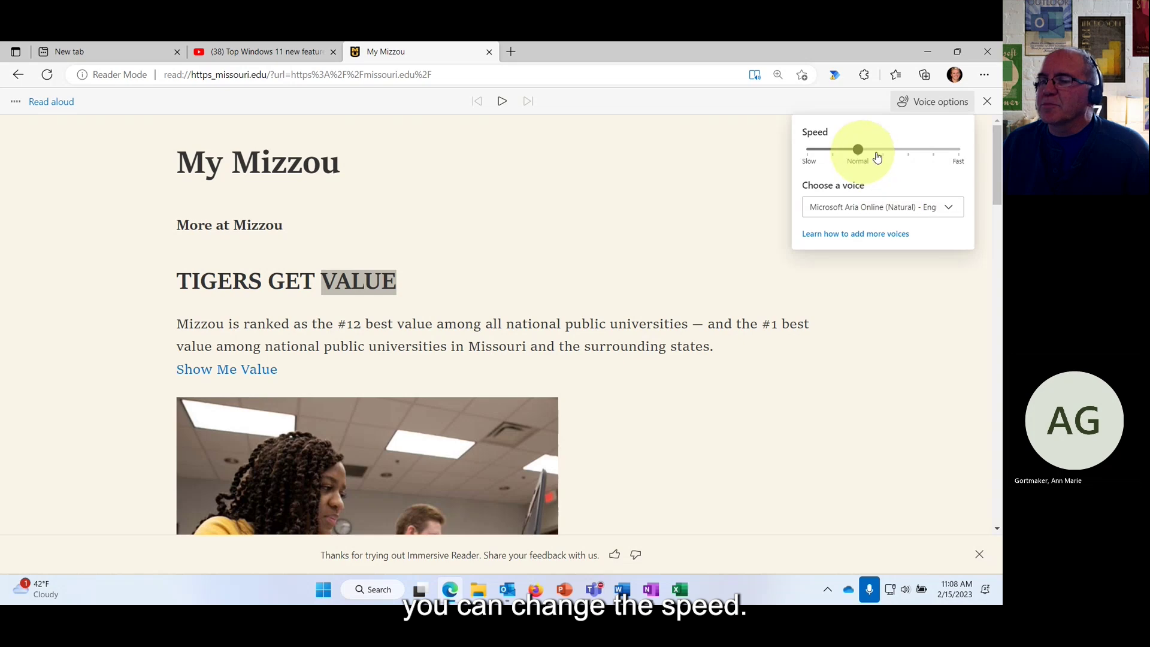
pyautogui.click(951, 211)
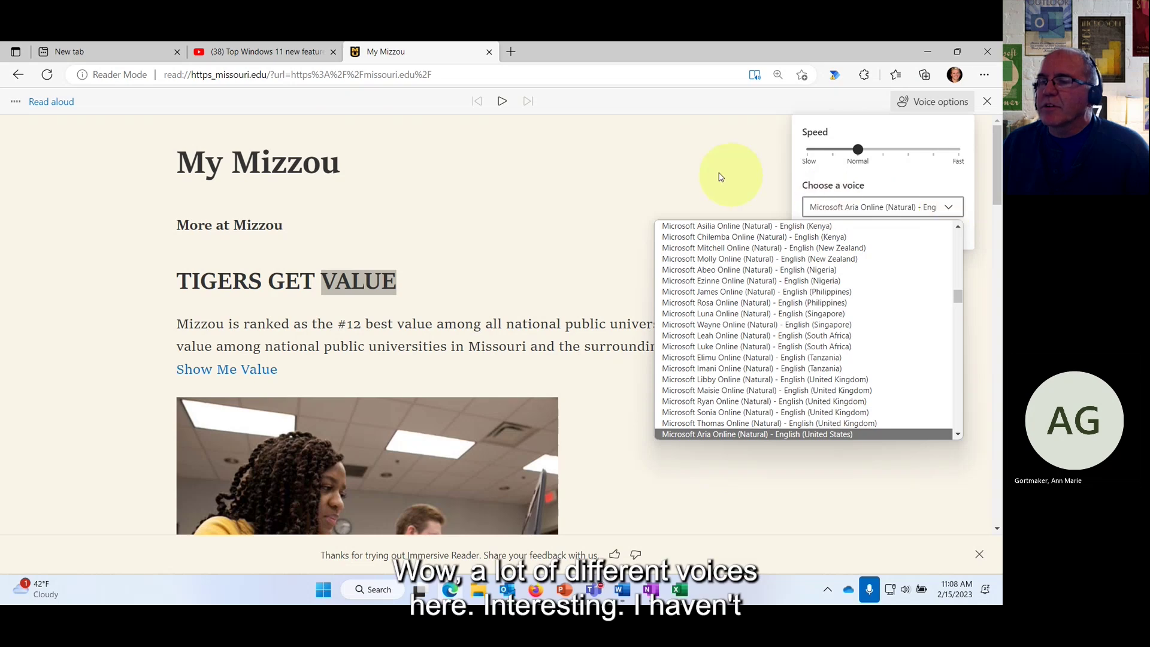
pyautogui.click(688, 175)
pyautogui.click(686, 176)
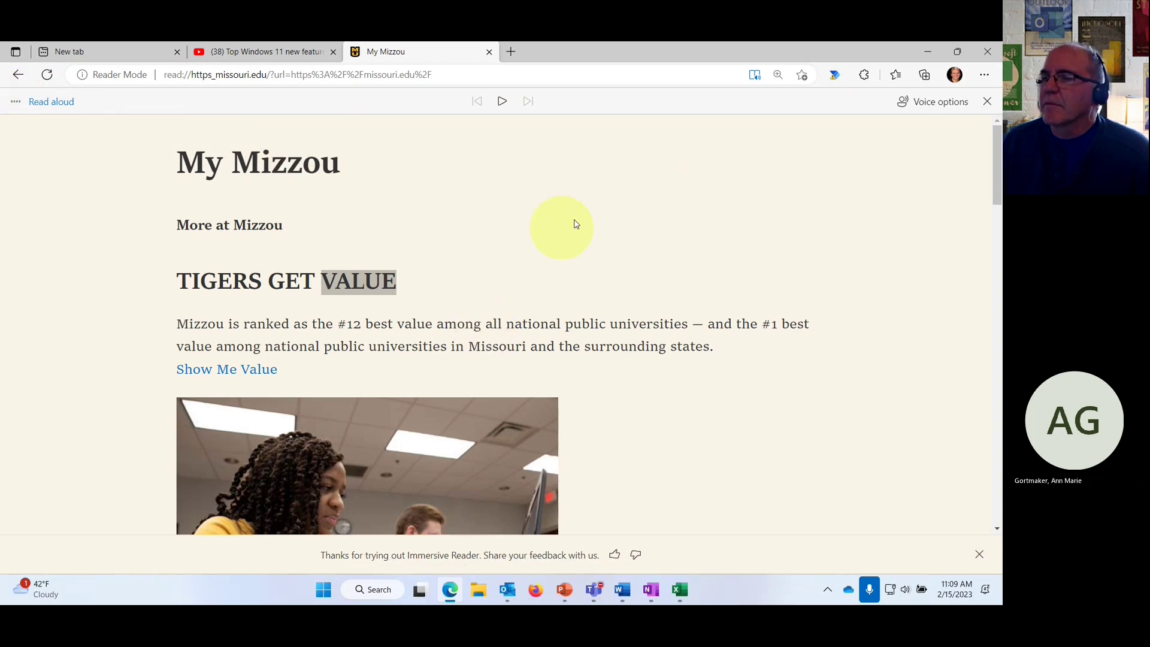
# Step: End Read aloud, close the My Mizzou page and minimize the browser
pyautogui.click(987, 102)
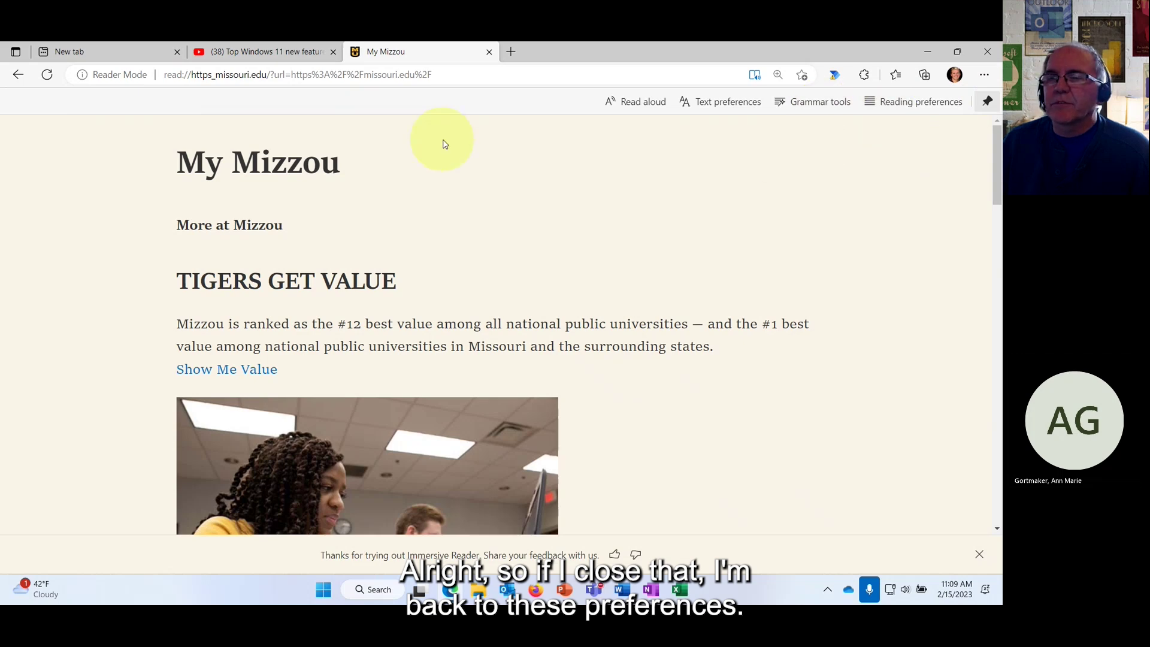
pyautogui.click(490, 53)
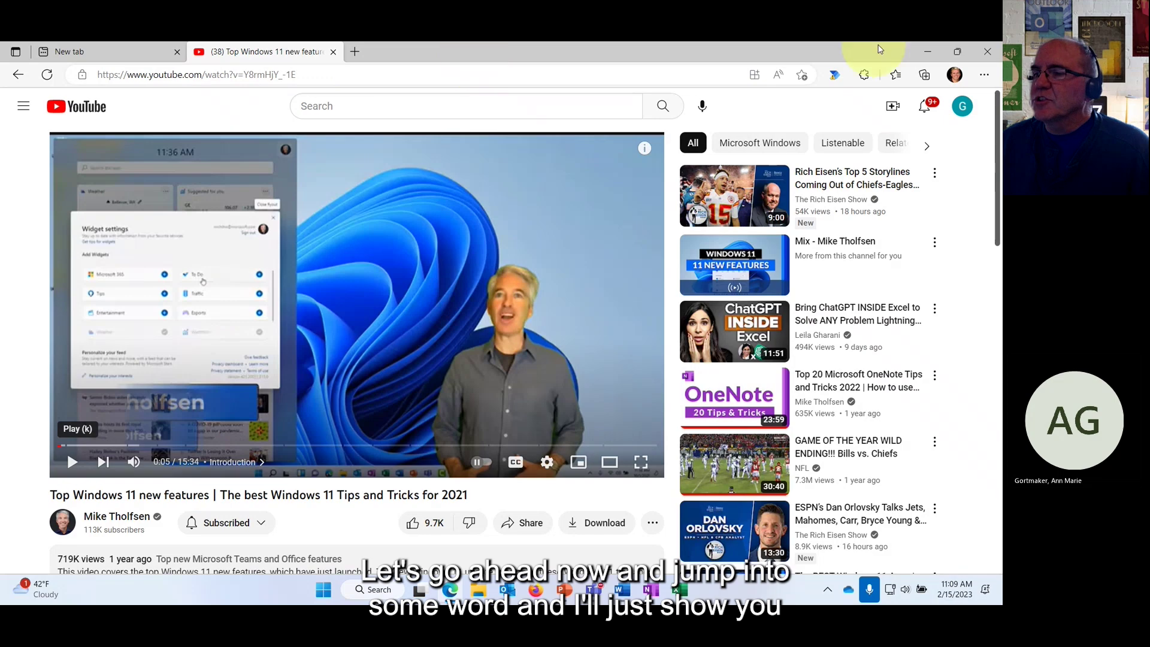
pyautogui.click(929, 53)
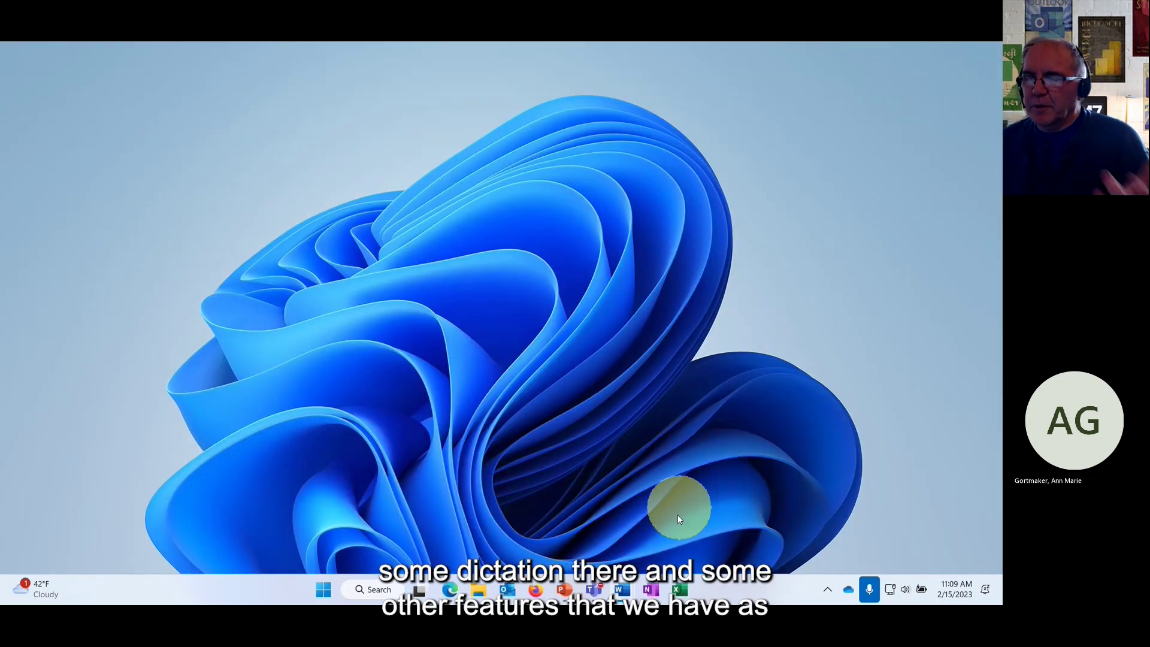
# Step: Switch to the BYOD Scenario Brainstorming document in Word and add five blank lines above its title, with the cursor above them
pyautogui.moveTo(626, 593)
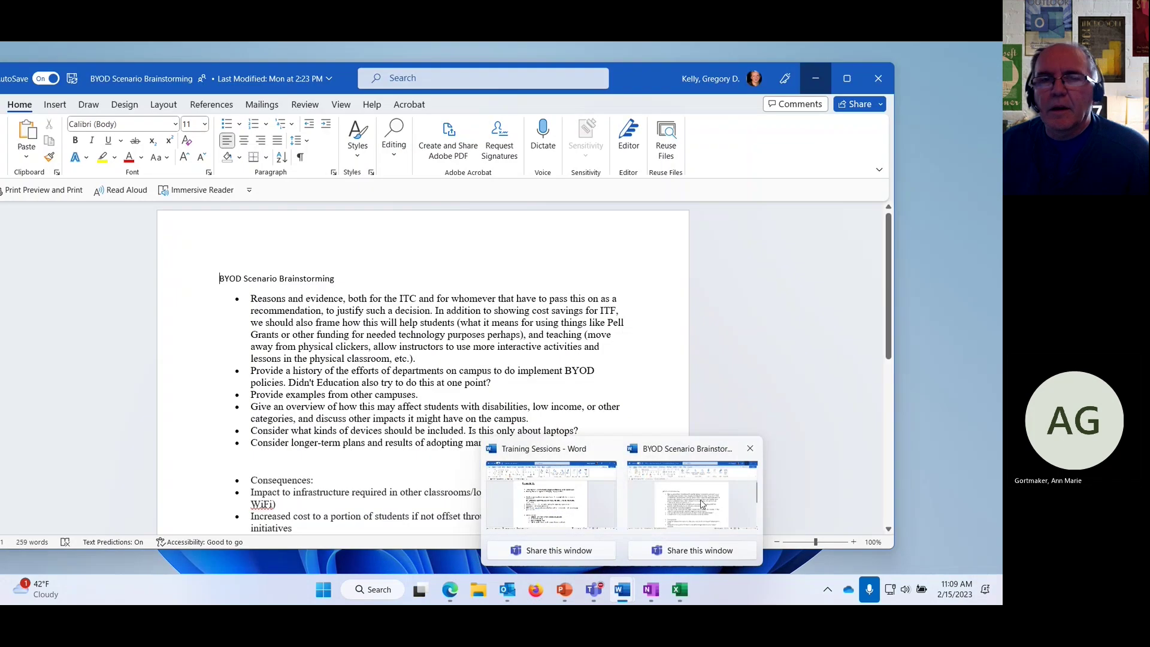
pyautogui.click(692, 500)
pyautogui.click(429, 266)
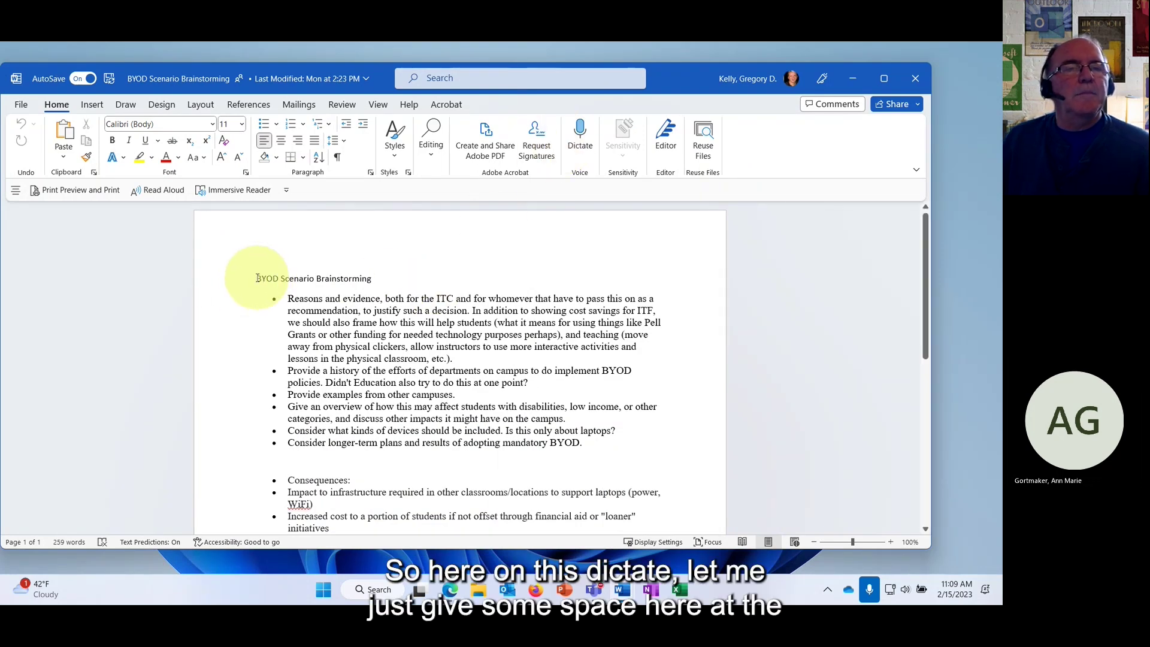
pyautogui.press('Return')
pyautogui.press('Return')
pyautogui.press('Return')
pyautogui.press('Return')
pyautogui.press('Return')
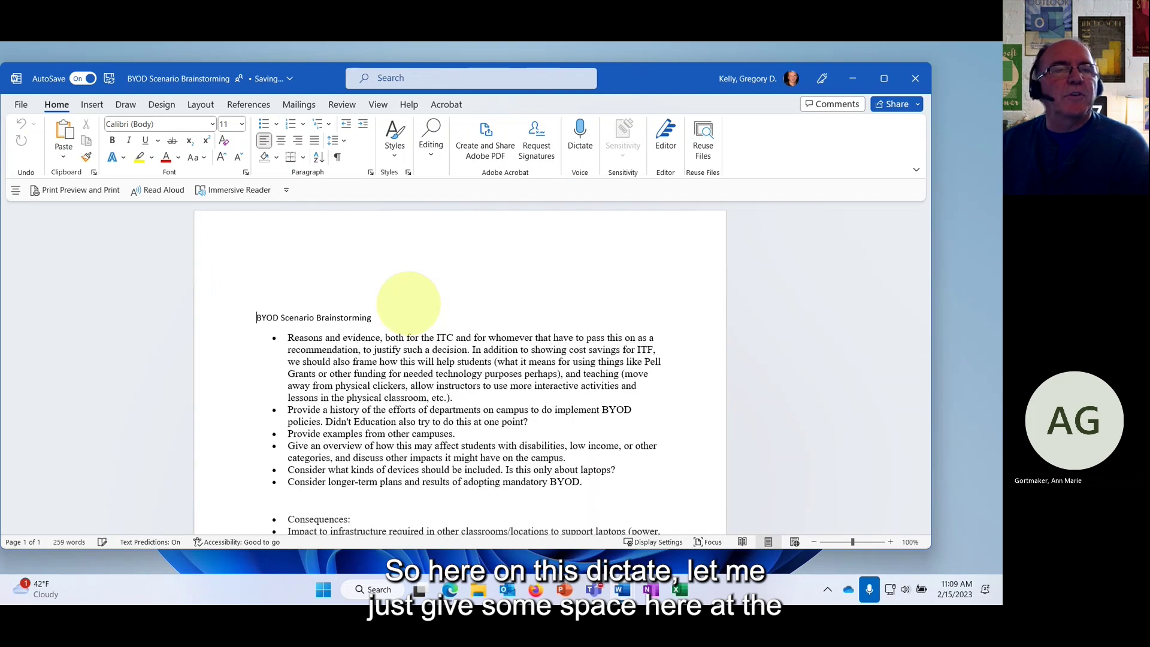
pyautogui.press('Up')
pyautogui.press('Up')
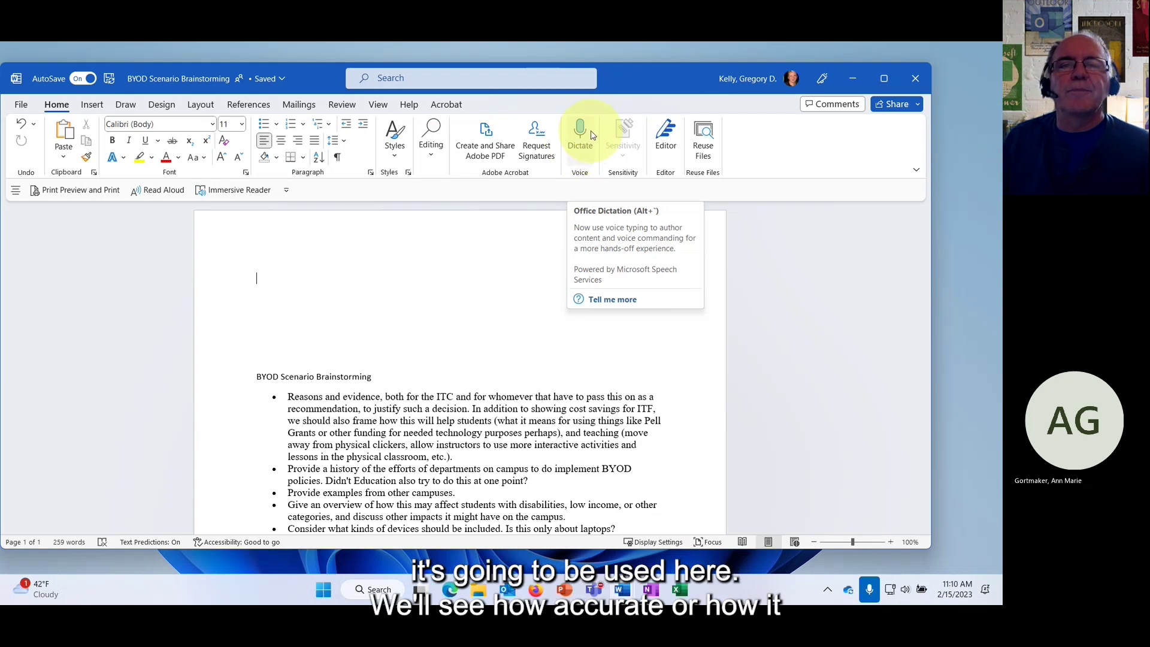
# Step: Dictate sample text about a phone call above the title, stop dictation and view the dictation settings without changing them
pyautogui.click(582, 132)
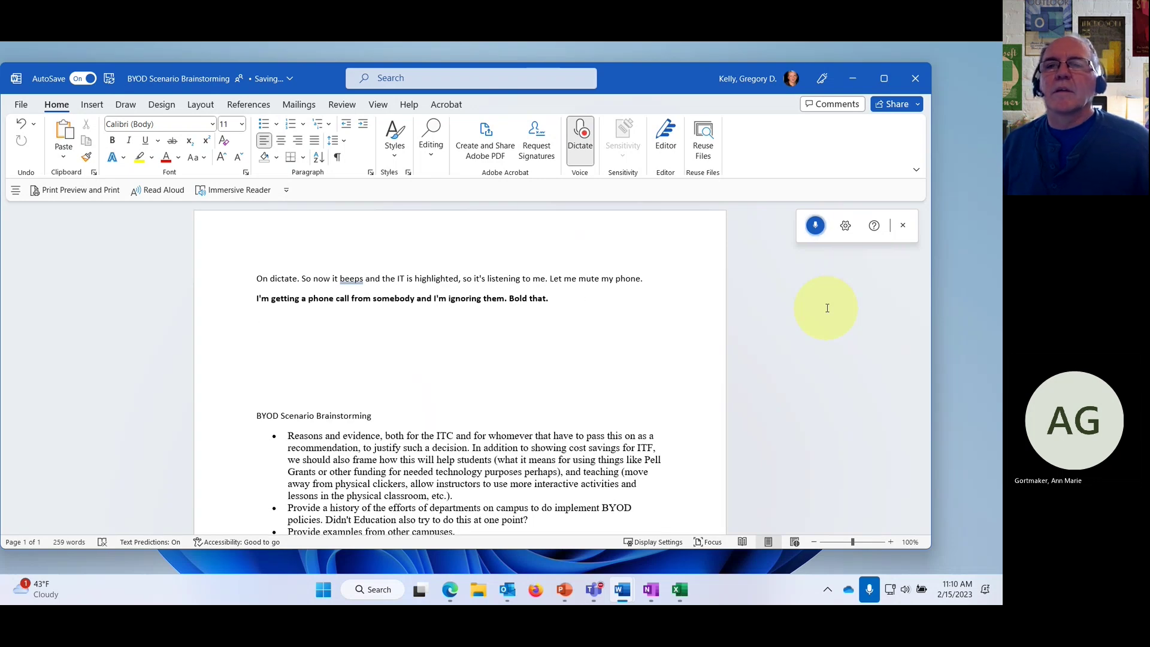
pyautogui.click(815, 228)
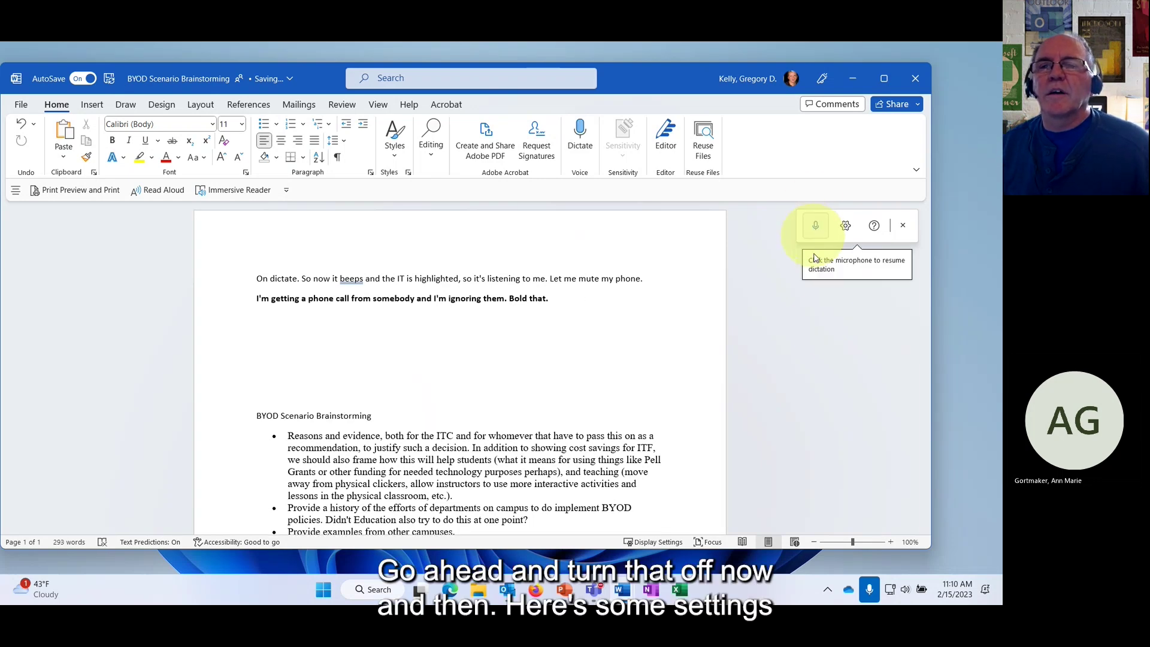
pyautogui.click(844, 227)
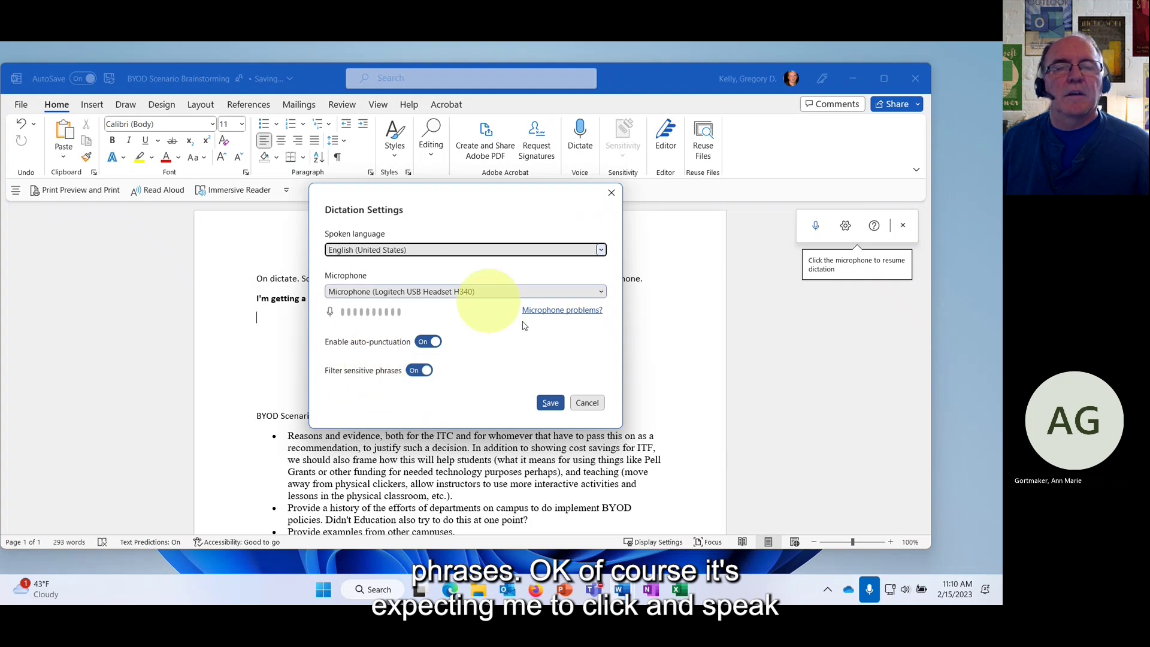
pyautogui.click(587, 404)
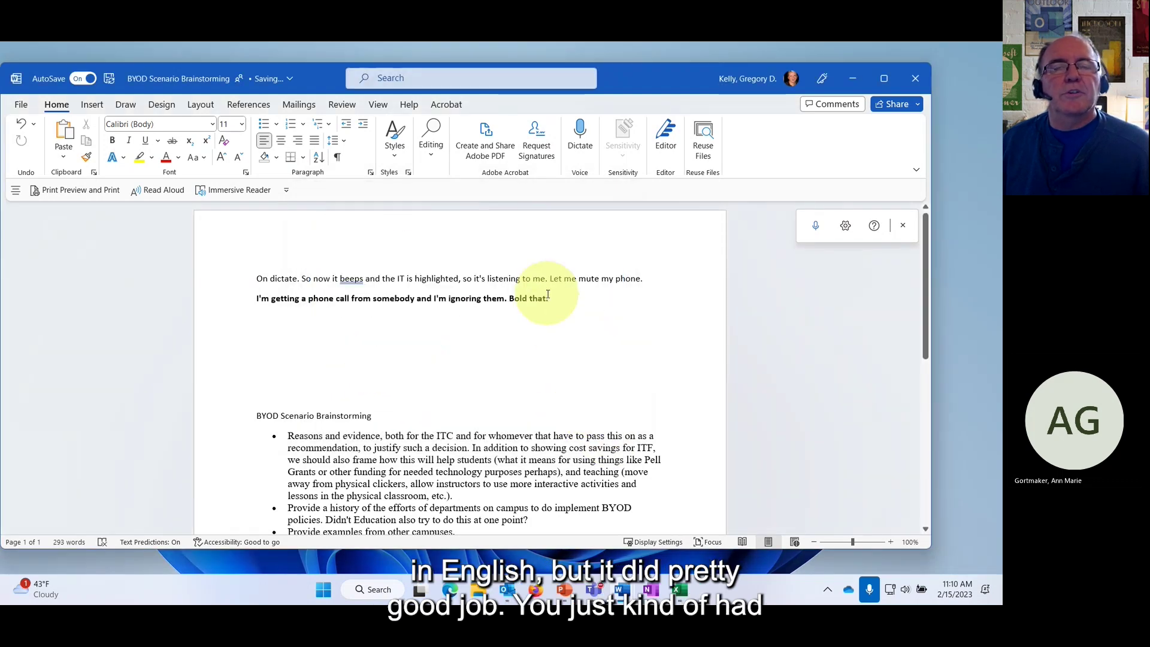
# Step: Delete the words "Bold that." from the end of the bold dictated line
pyautogui.click(553, 299)
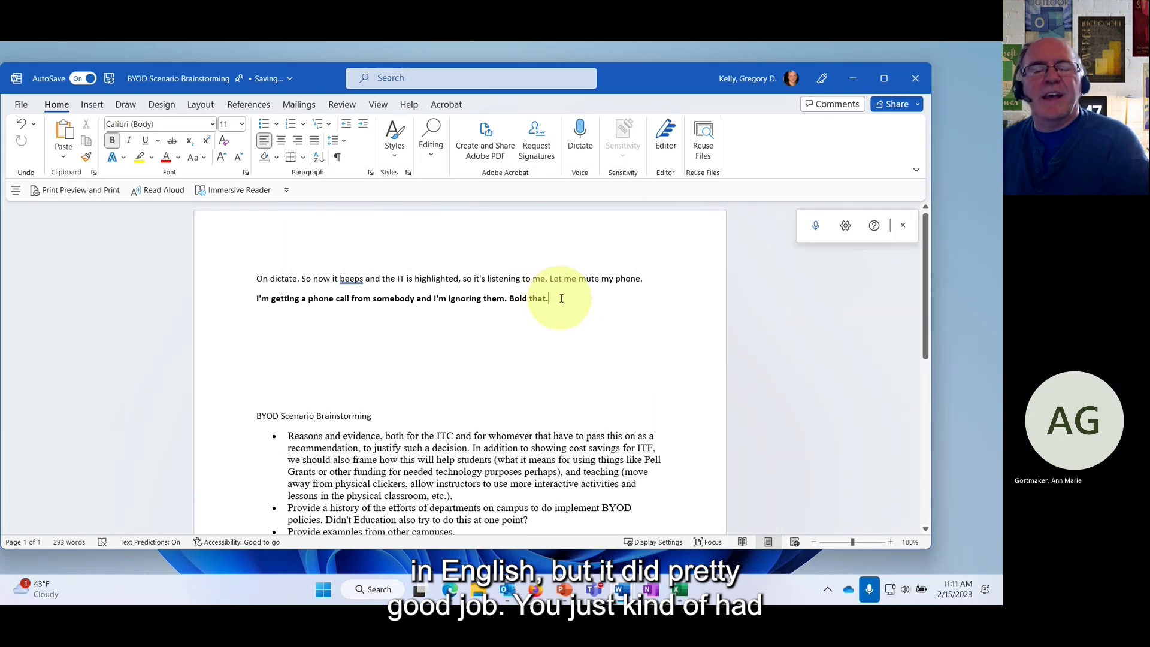
pyautogui.press('BackSpace')
pyautogui.press('BackSpace')
pyautogui.press('BackSpace')
pyautogui.press('BackSpace')
pyautogui.press('BackSpace')
pyautogui.press('BackSpace')
pyautogui.press('BackSpace')
pyautogui.press('BackSpace')
pyautogui.press('BackSpace')
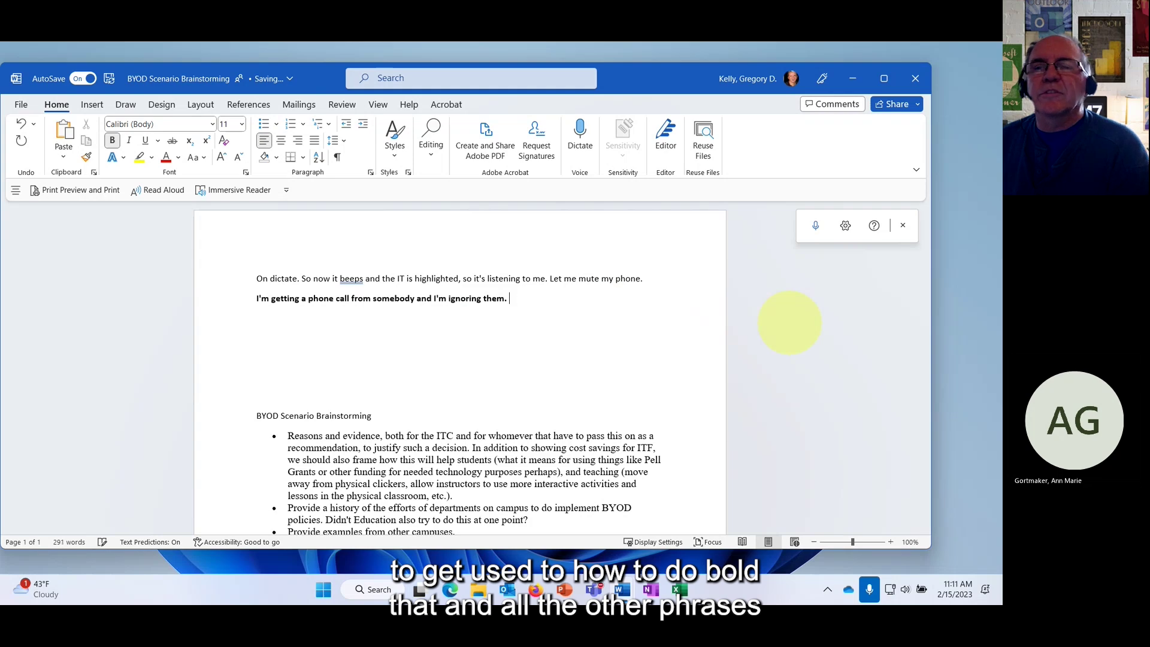
# Step: Open the dictation help and read through the spoken punctuation phrases and their output
pyautogui.click(874, 225)
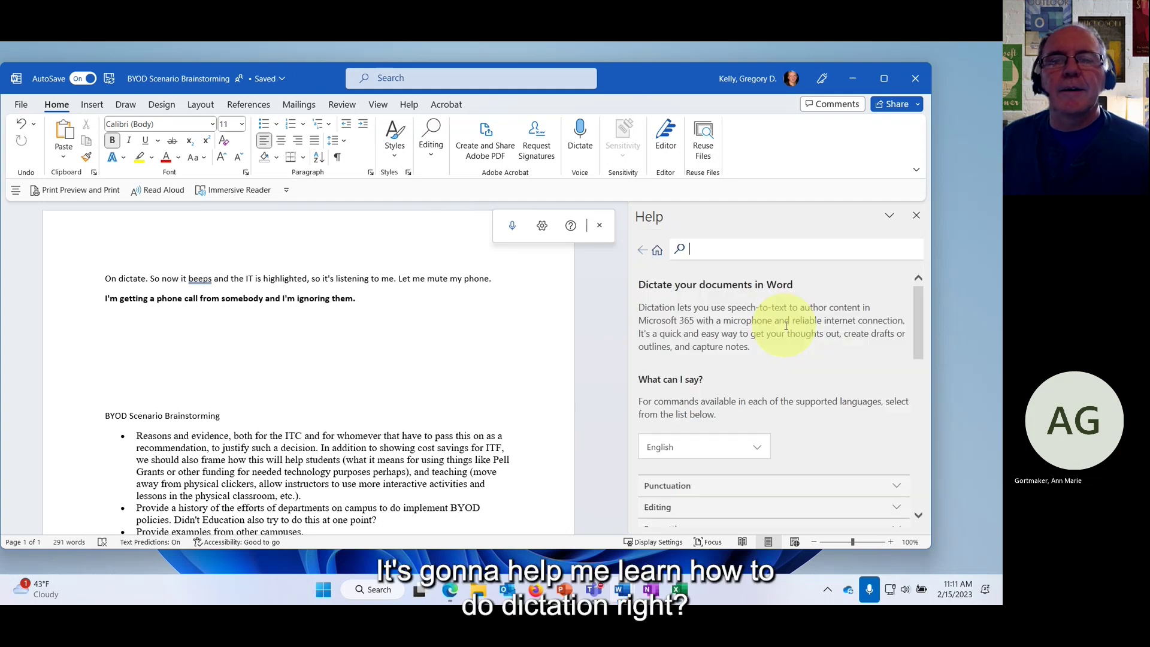
pyautogui.scroll(-5, 787, 326)
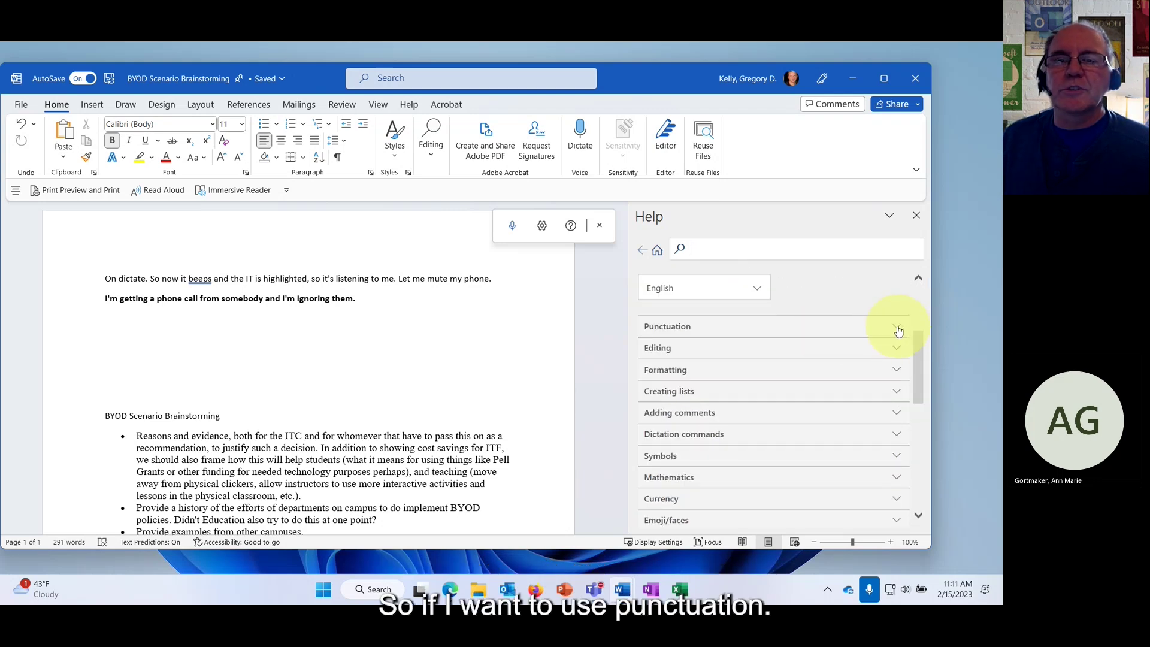
pyautogui.click(898, 331)
pyautogui.scroll(-3, 817, 373)
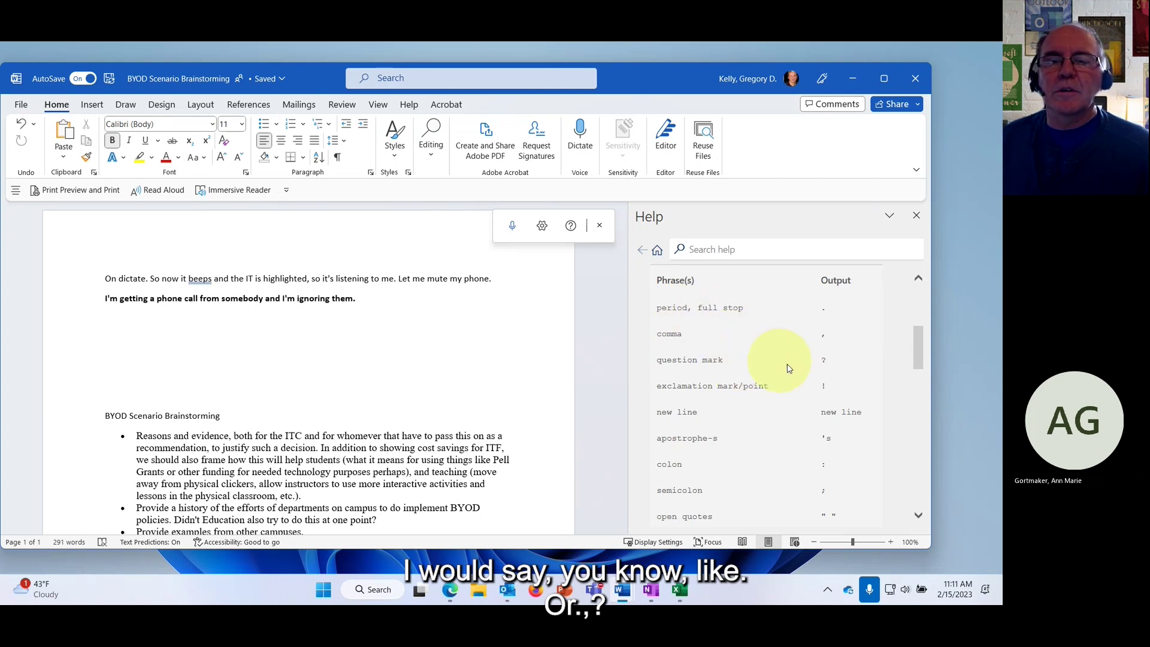
pyautogui.scroll(-1, 821, 371)
pyautogui.scroll(-2, 747, 388)
pyautogui.scroll(5, 748, 388)
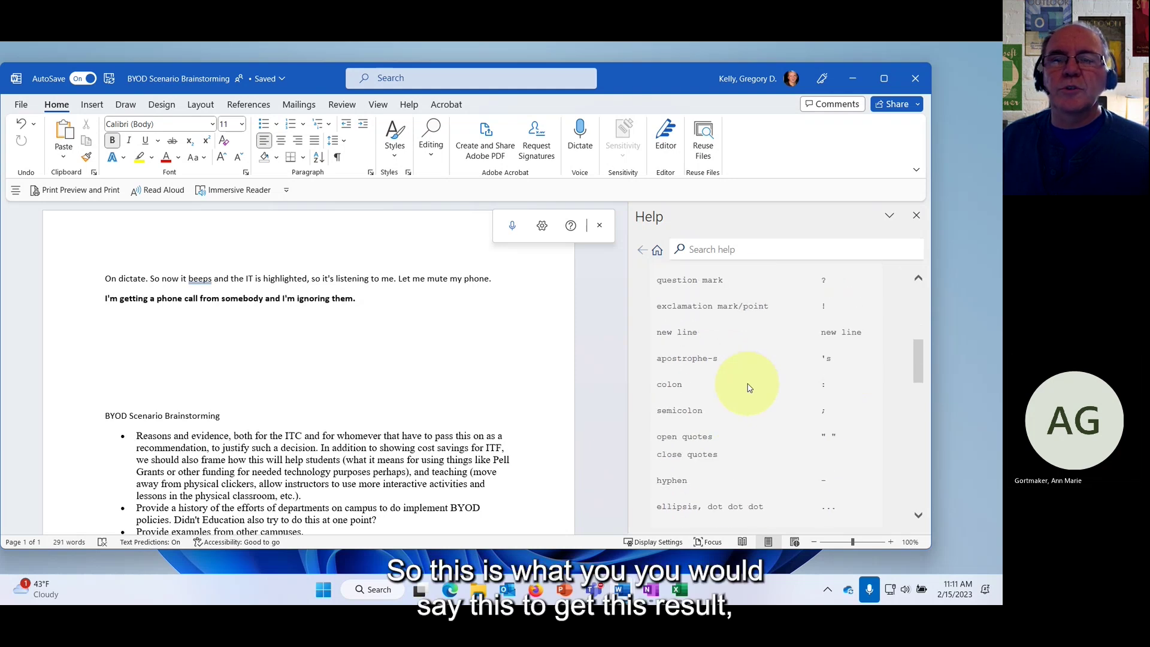
pyautogui.scroll(-5, 770, 419)
pyautogui.scroll(5, 768, 419)
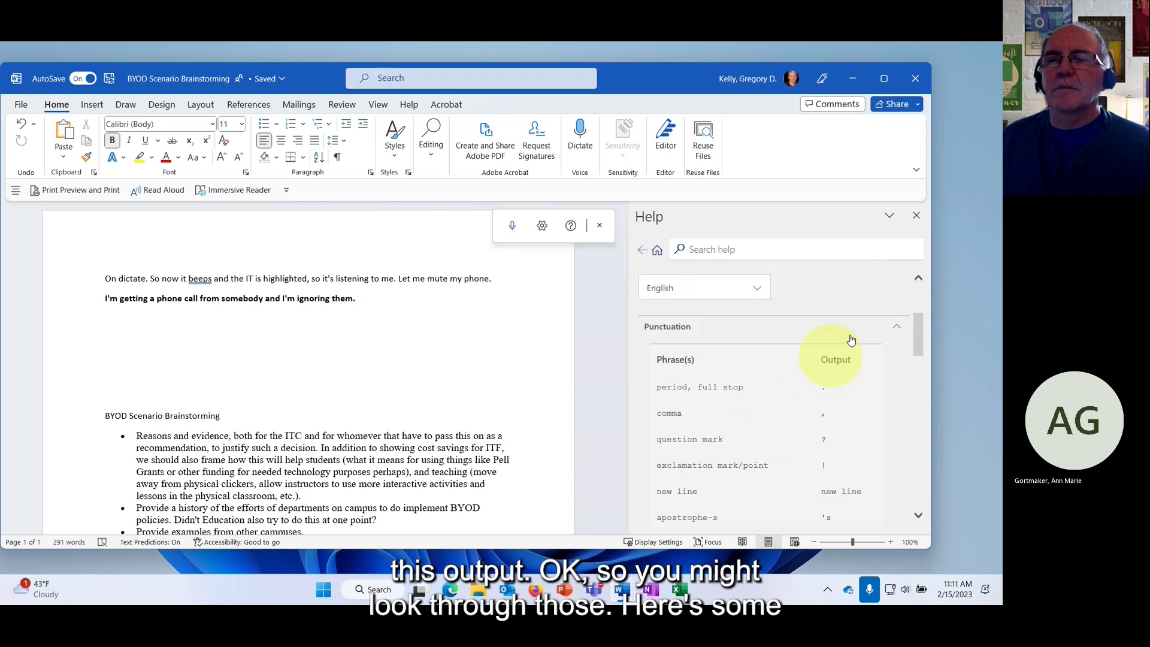
pyautogui.click(896, 329)
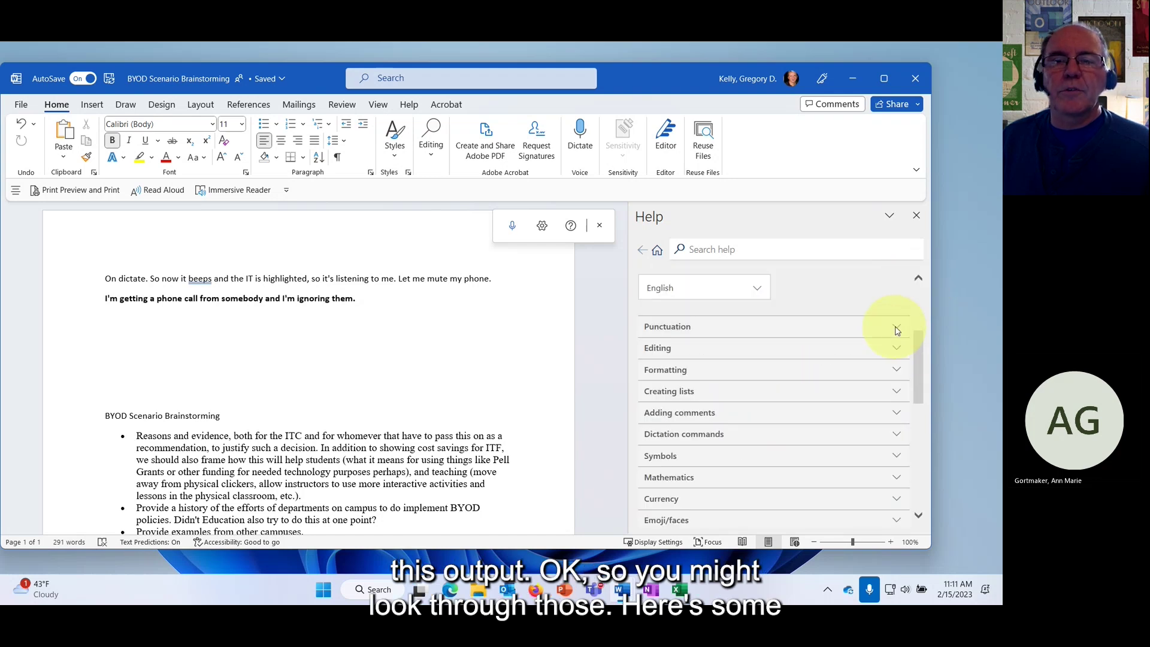
# Step: Check the editing and mathematics commands and the further topics in the dictation help, and close the help
pyautogui.click(898, 352)
pyautogui.click(899, 354)
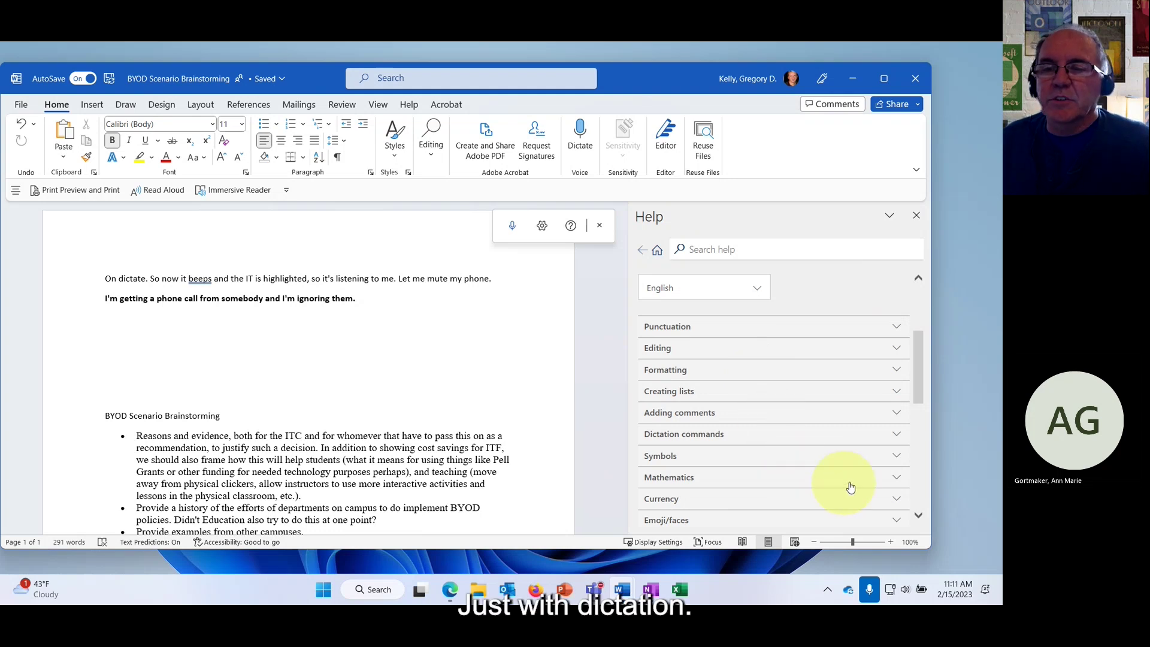
pyautogui.click(898, 482)
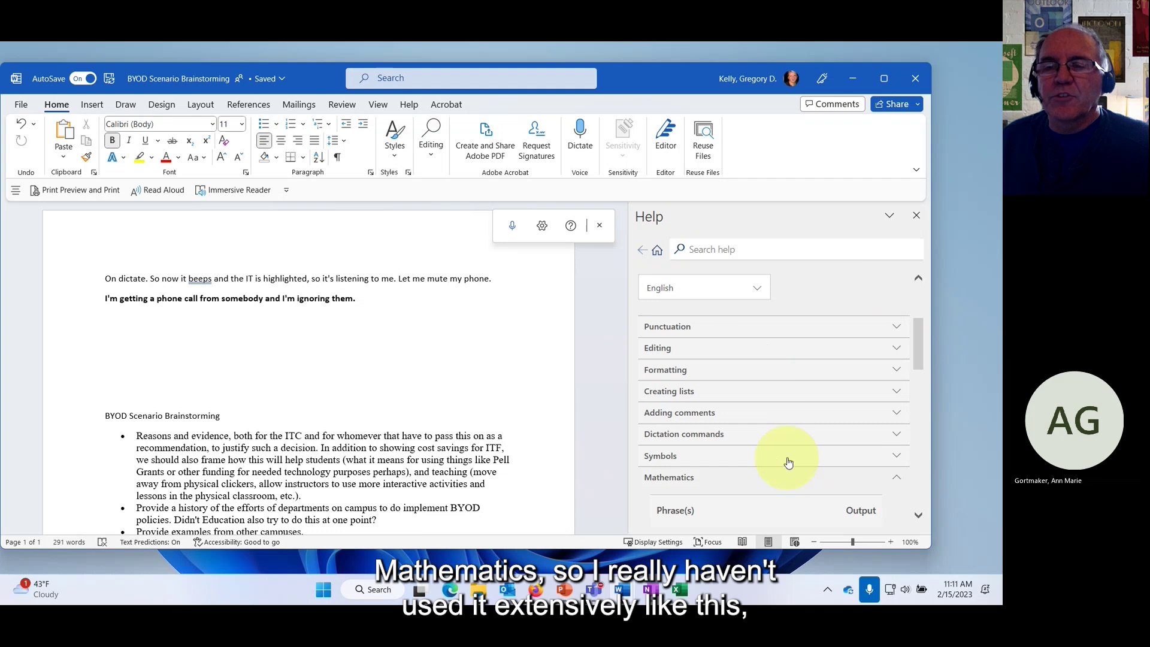
pyautogui.scroll(-1, 788, 463)
pyautogui.scroll(-2, 788, 462)
pyautogui.scroll(3, 788, 462)
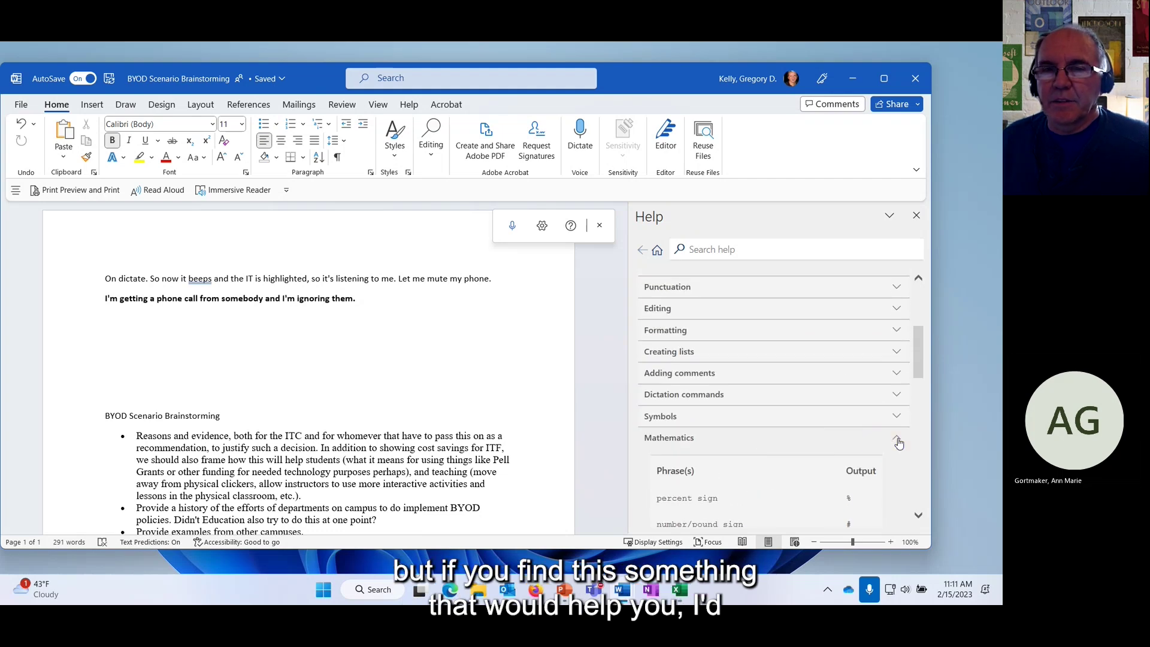
pyautogui.click(898, 439)
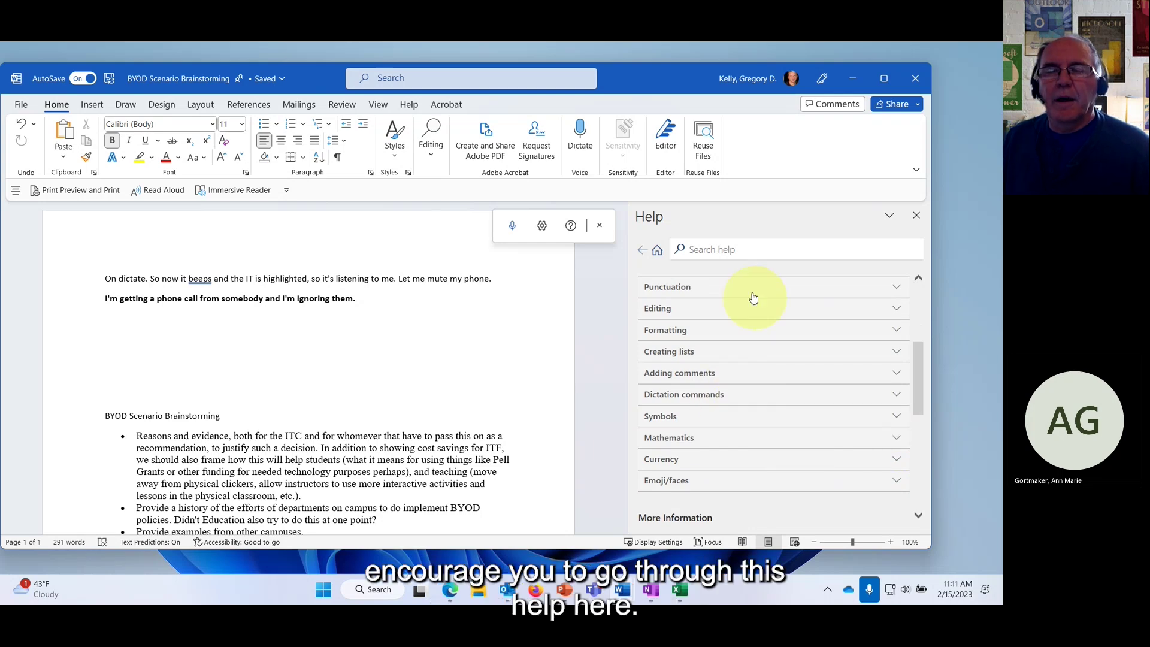
pyautogui.scroll(-2, 703, 432)
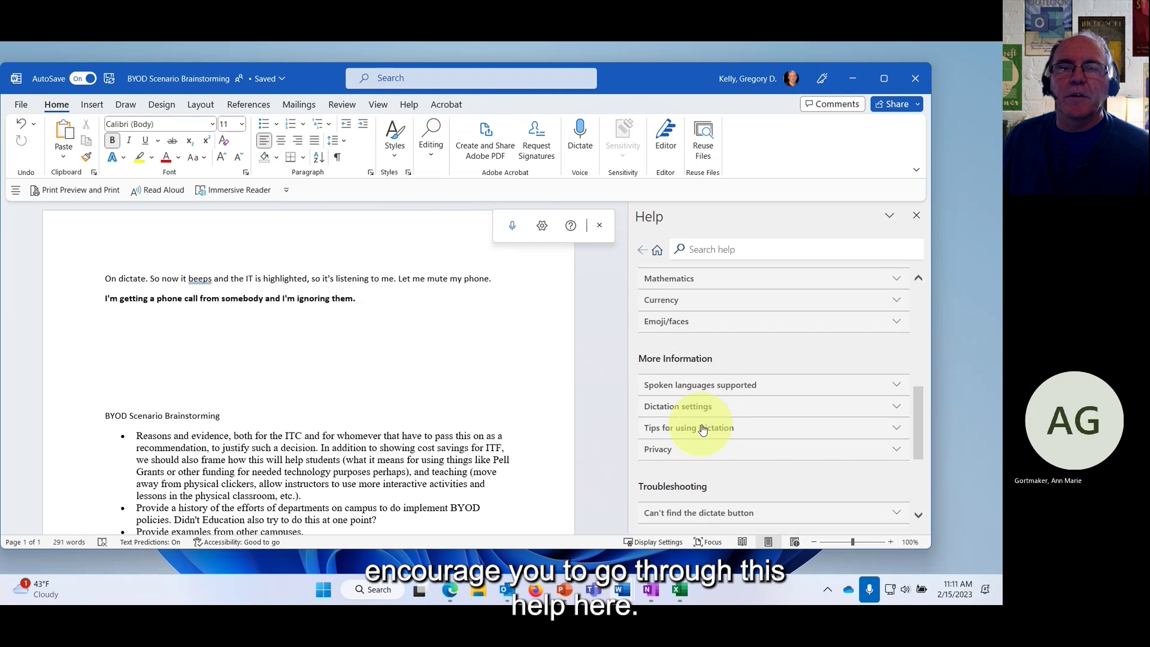
pyautogui.scroll(5, 700, 426)
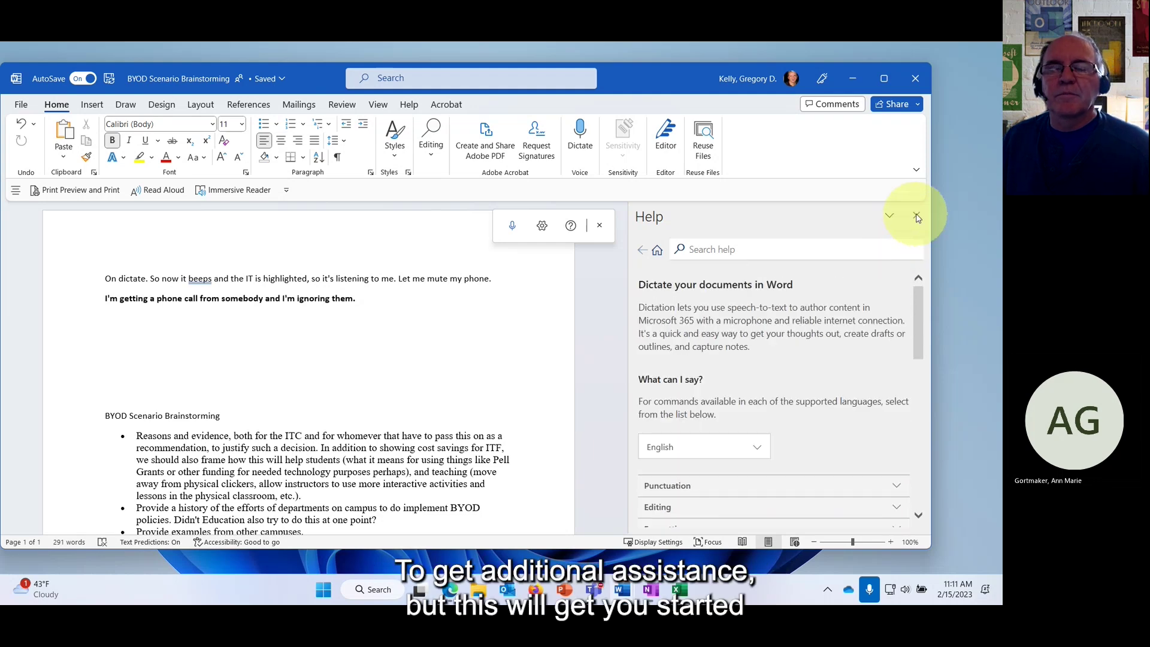
pyautogui.click(917, 216)
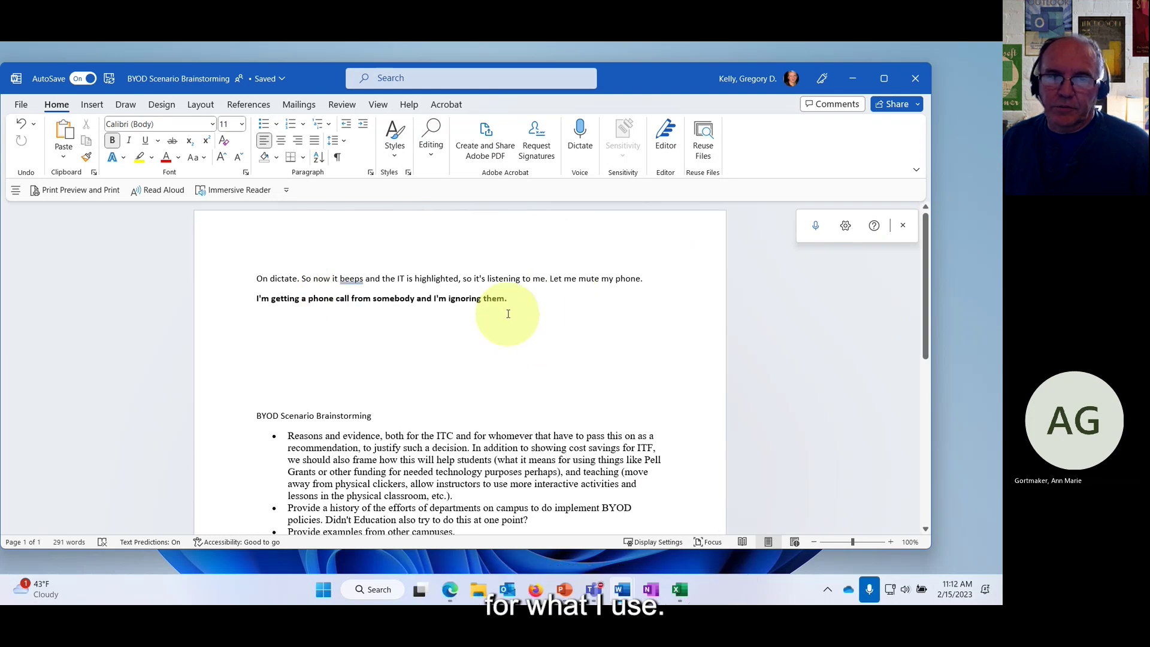
# Step: Delete the dictated text, close the dictation controls and remove the blank lines above the document title
pyautogui.moveTo(515, 301); pyautogui.dragTo(255, 293)
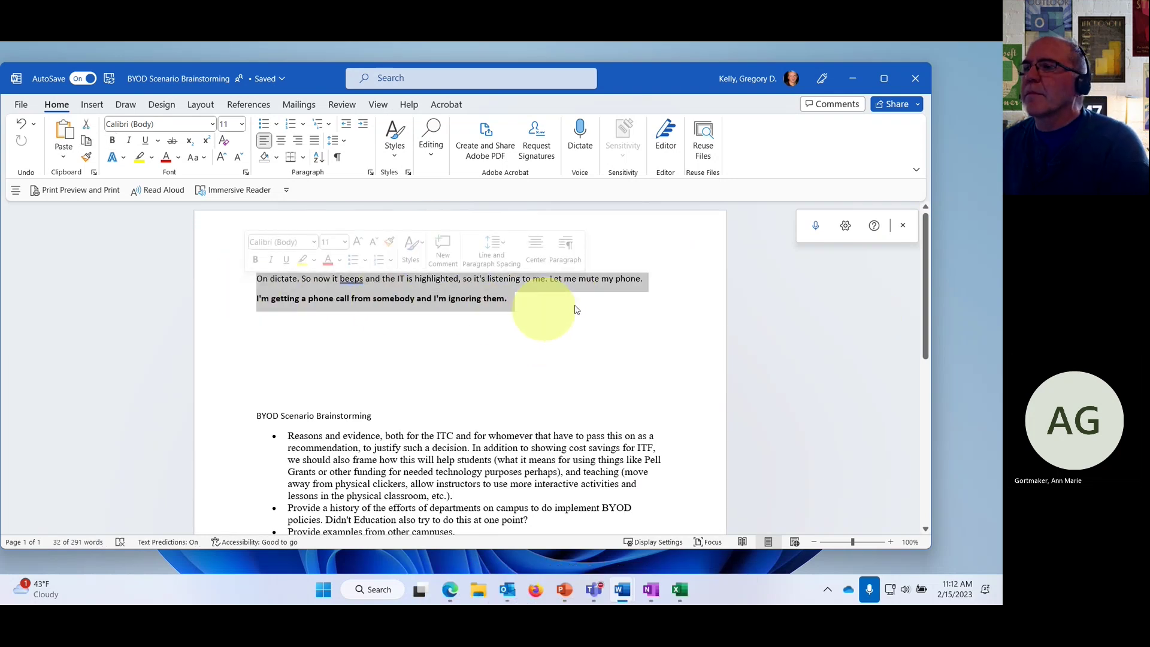
pyautogui.press('Delete')
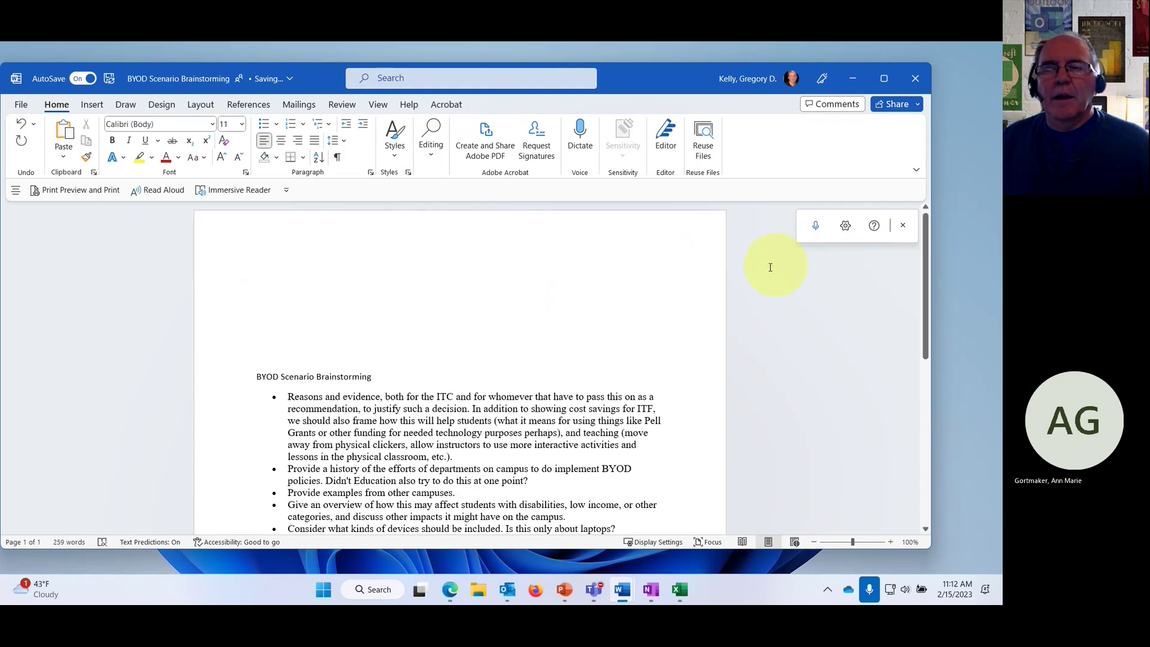
pyautogui.click(912, 231)
pyautogui.scroll(-1, 531, 267)
pyautogui.scroll(-2, 533, 269)
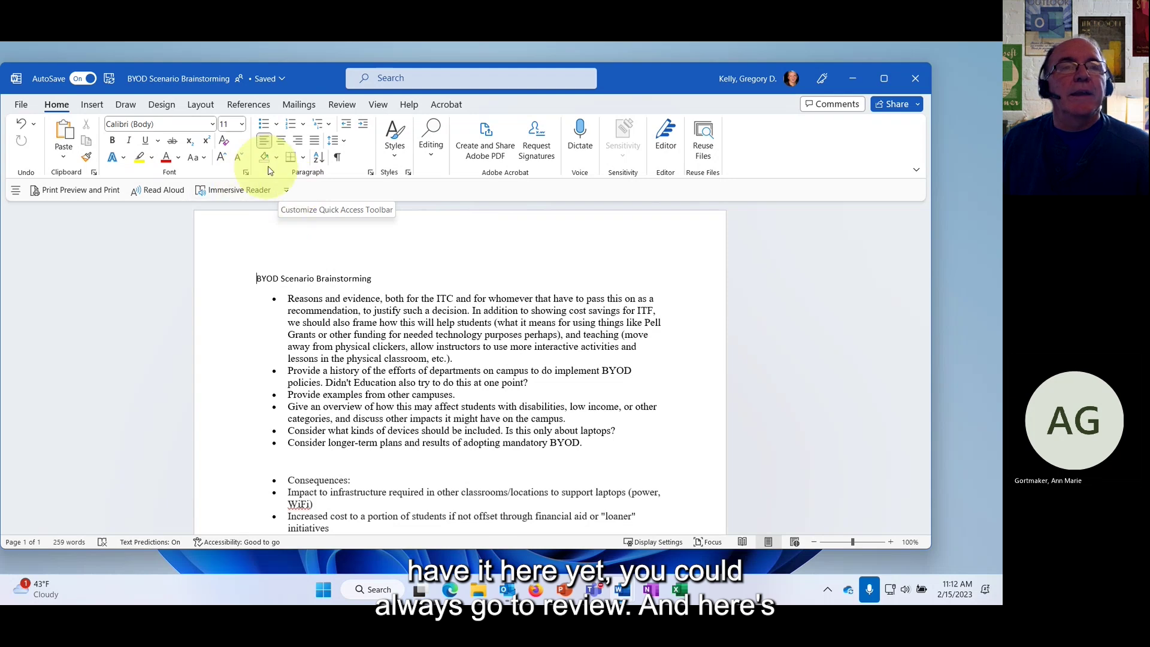
# Step: Have the document read aloud from the first bullet, starting at "Reasons and evidence", and pause the reading
pyautogui.click(339, 108)
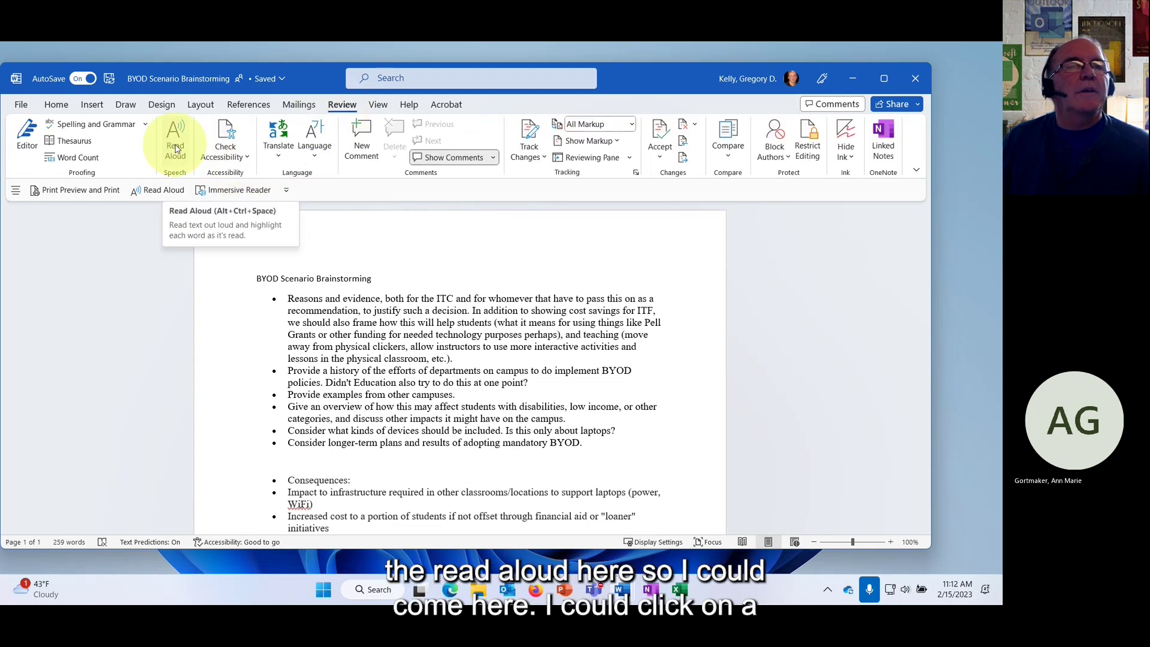
pyautogui.click(289, 299)
pyautogui.click(180, 143)
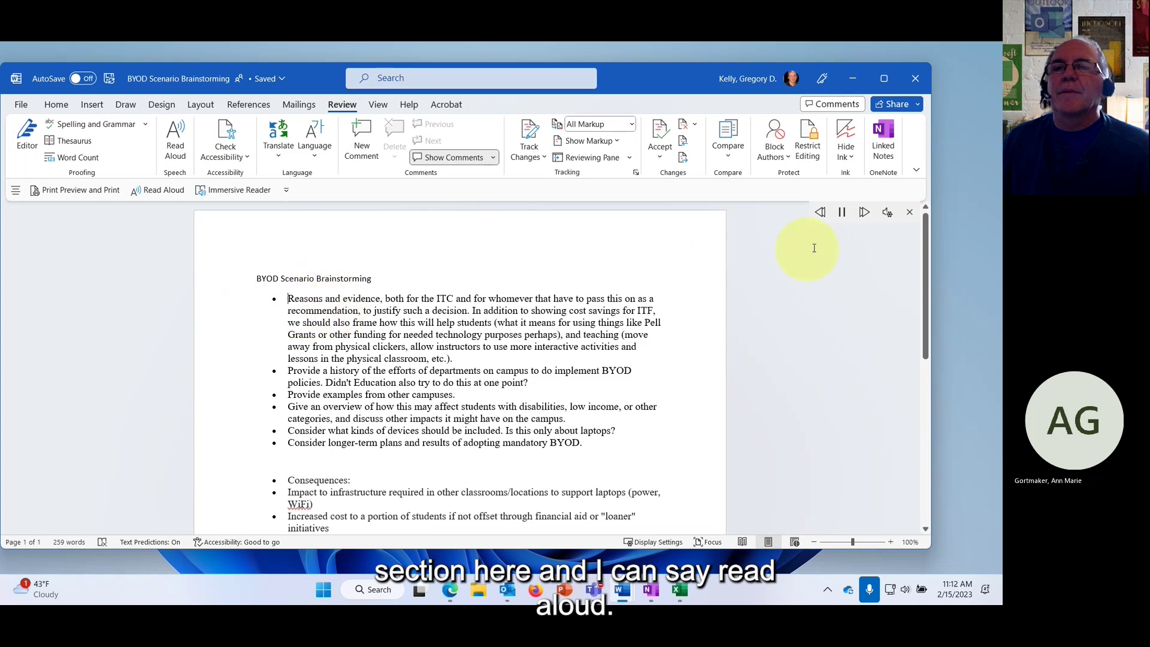
pyautogui.click(843, 216)
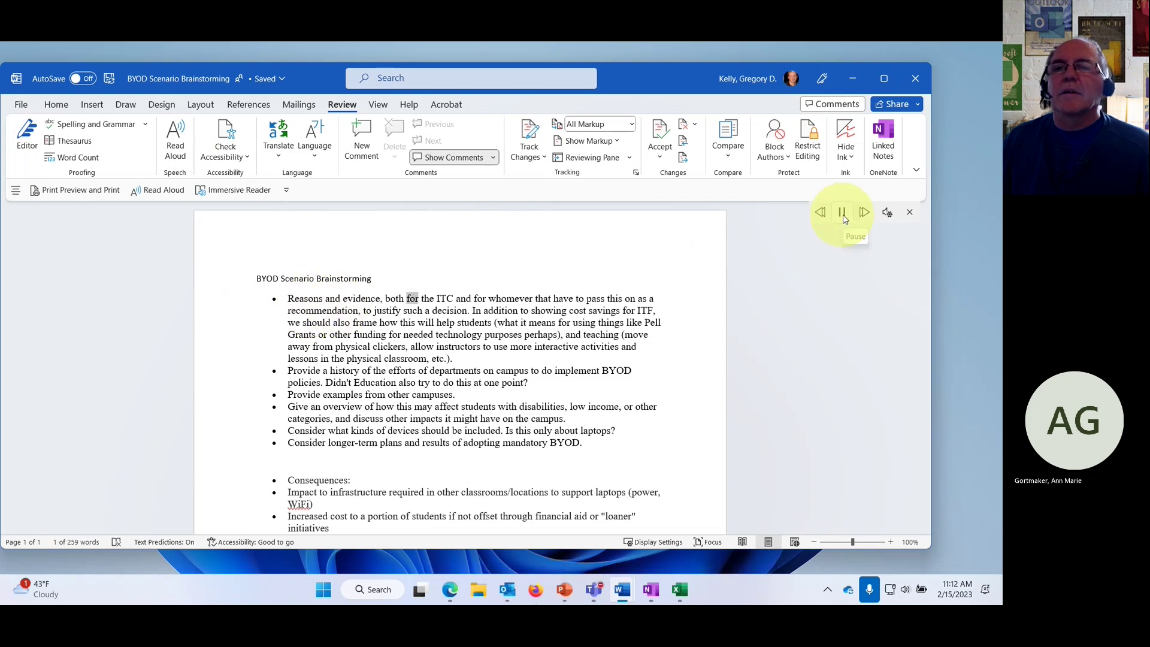
pyautogui.click(842, 213)
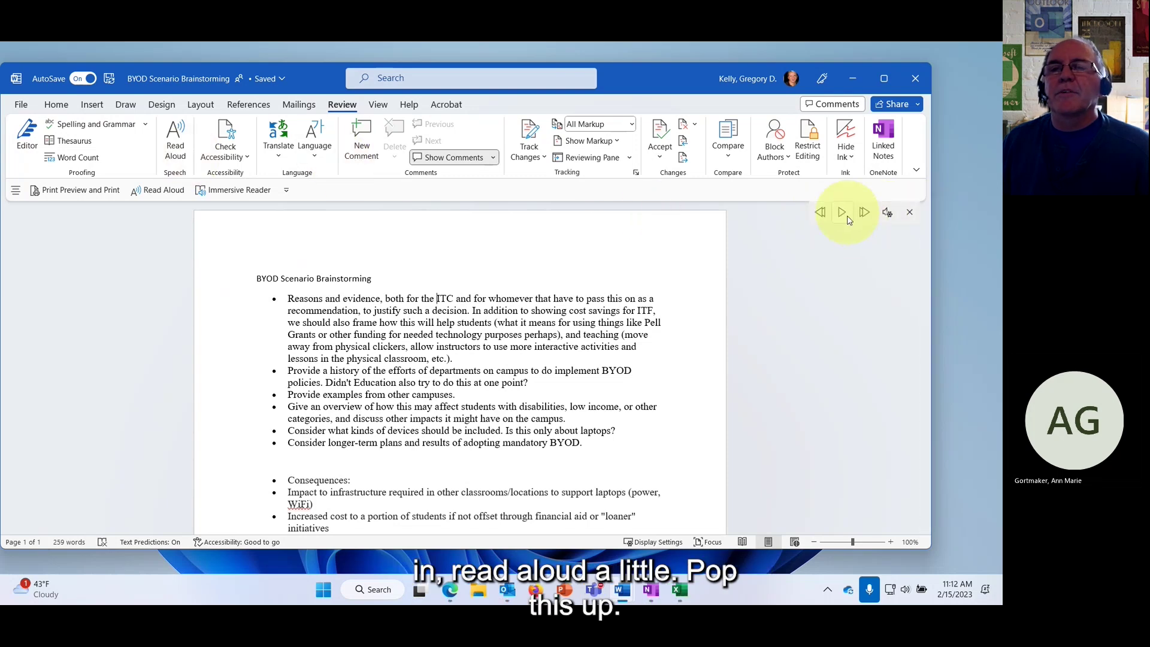
# Step: Check the Read Aloud reading speed and voice choices, and close the reading controls
pyautogui.click(887, 212)
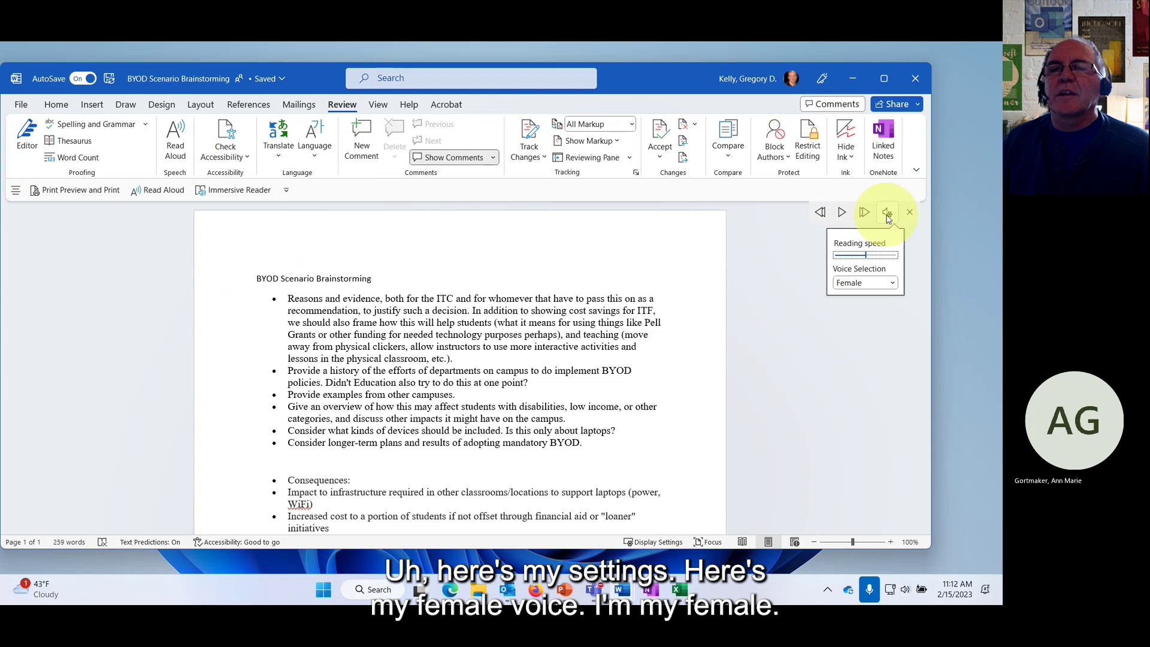
pyautogui.click(891, 284)
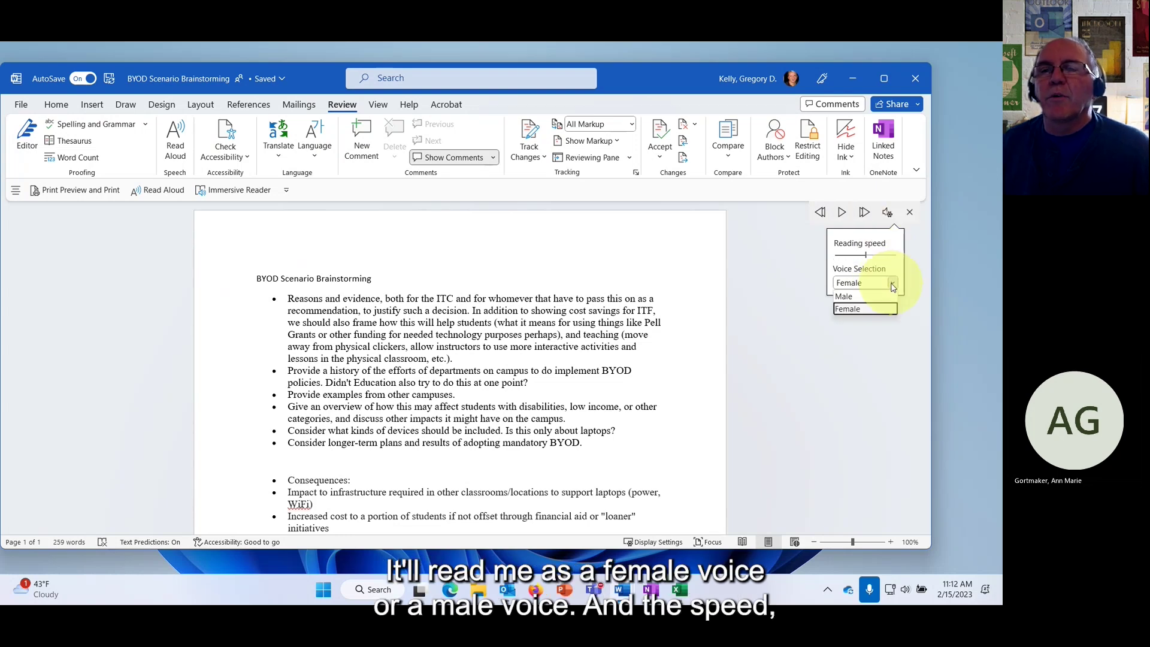
pyautogui.click(910, 212)
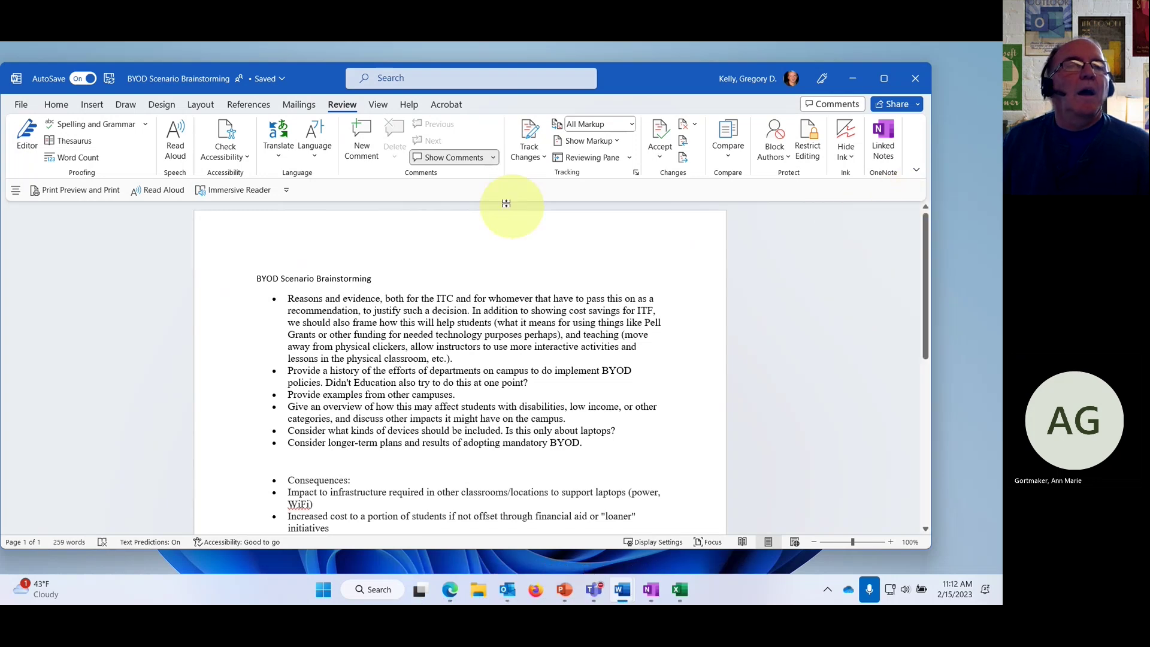
# Step: Open the document in Immersive Reader and look at the column width and page color options
pyautogui.click(379, 106)
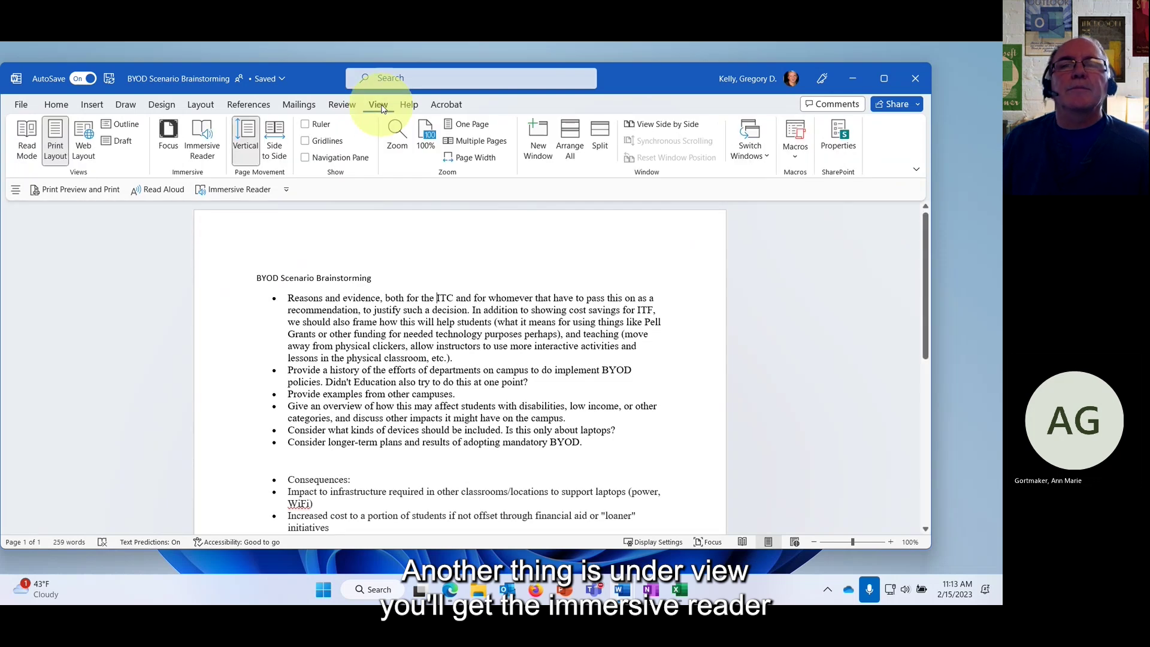
pyautogui.click(203, 144)
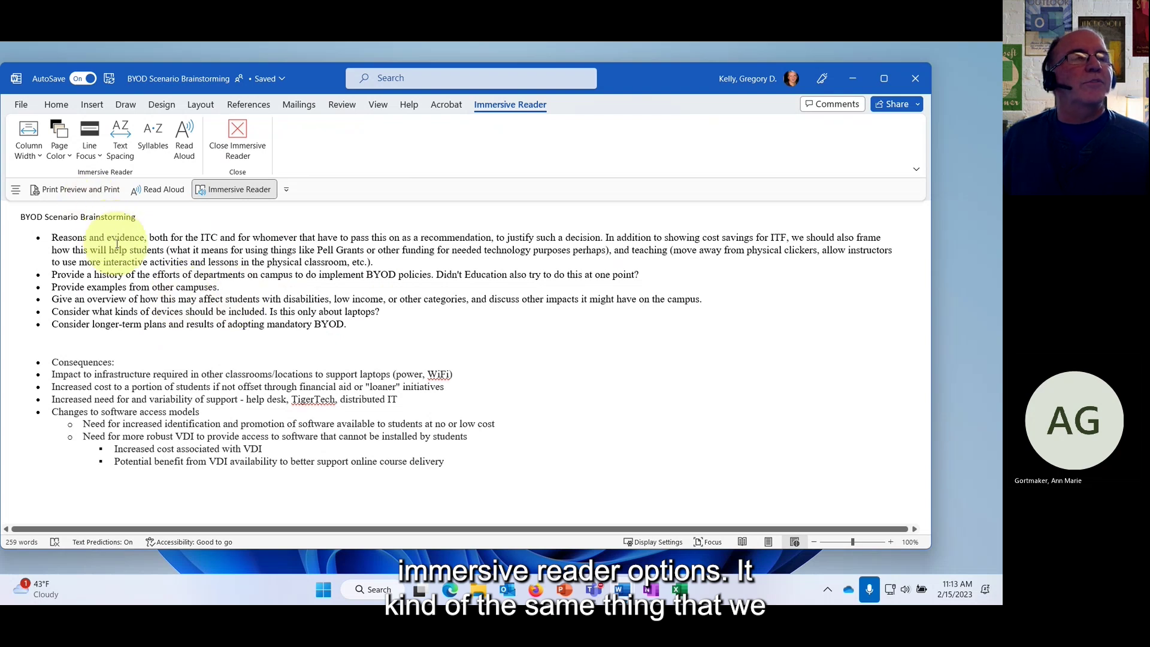
pyautogui.click(42, 158)
pyautogui.click(33, 143)
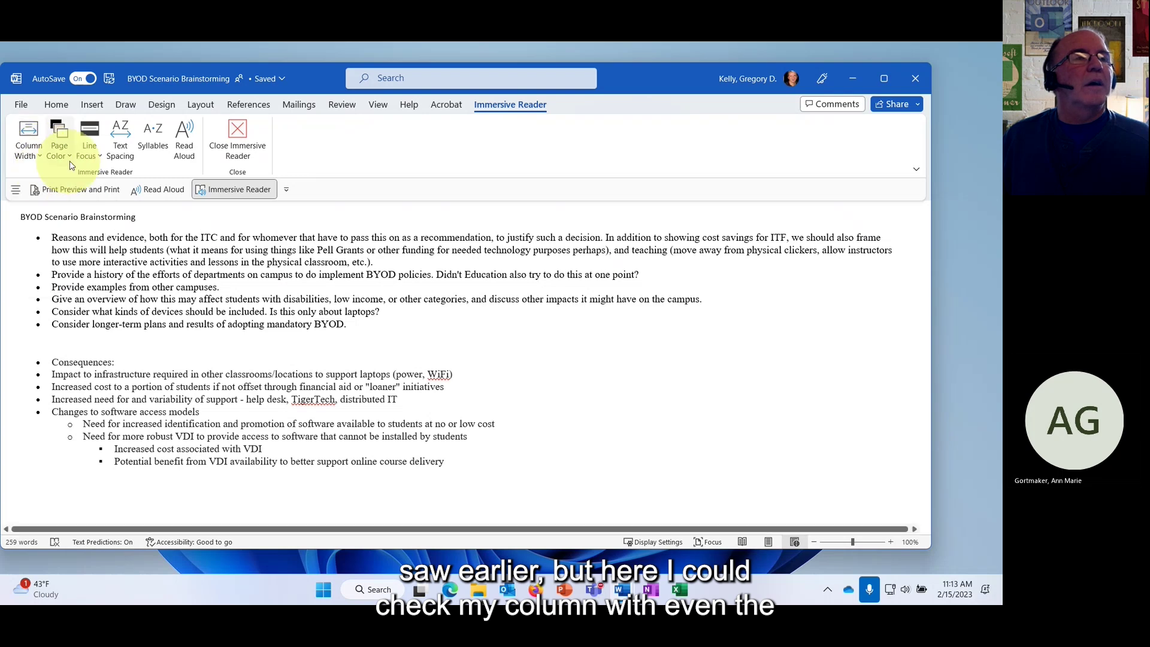
pyautogui.click(70, 158)
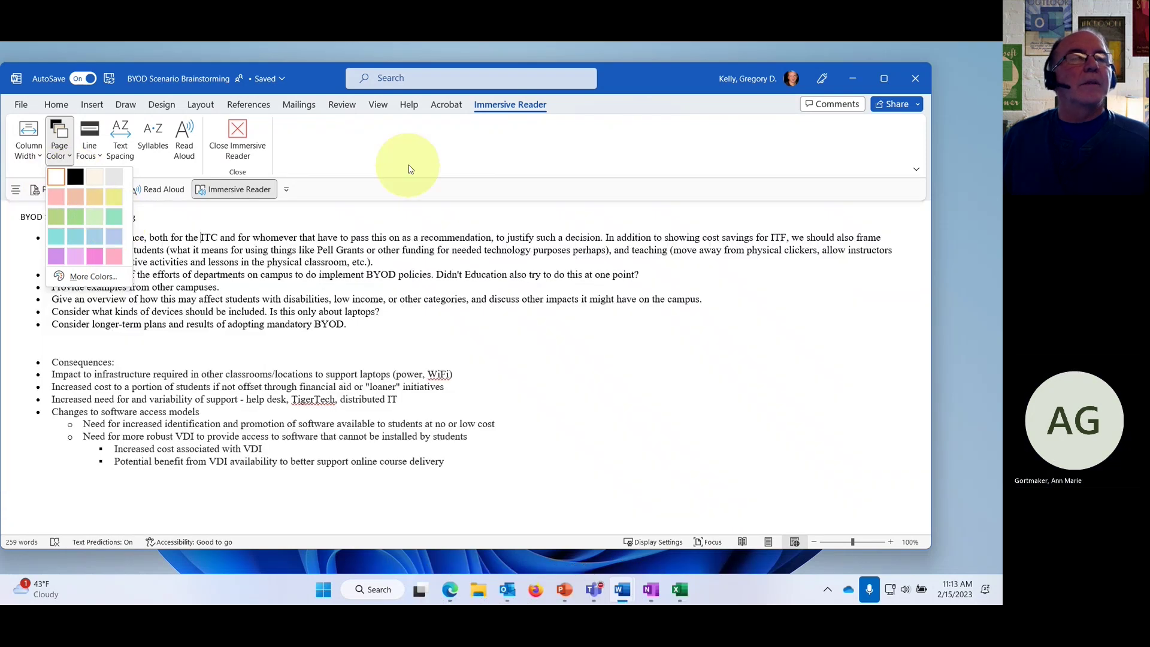
# Step: Try the Three Lines line focus in Immersive Reader, set it back to None and close the reader
pyautogui.click(100, 158)
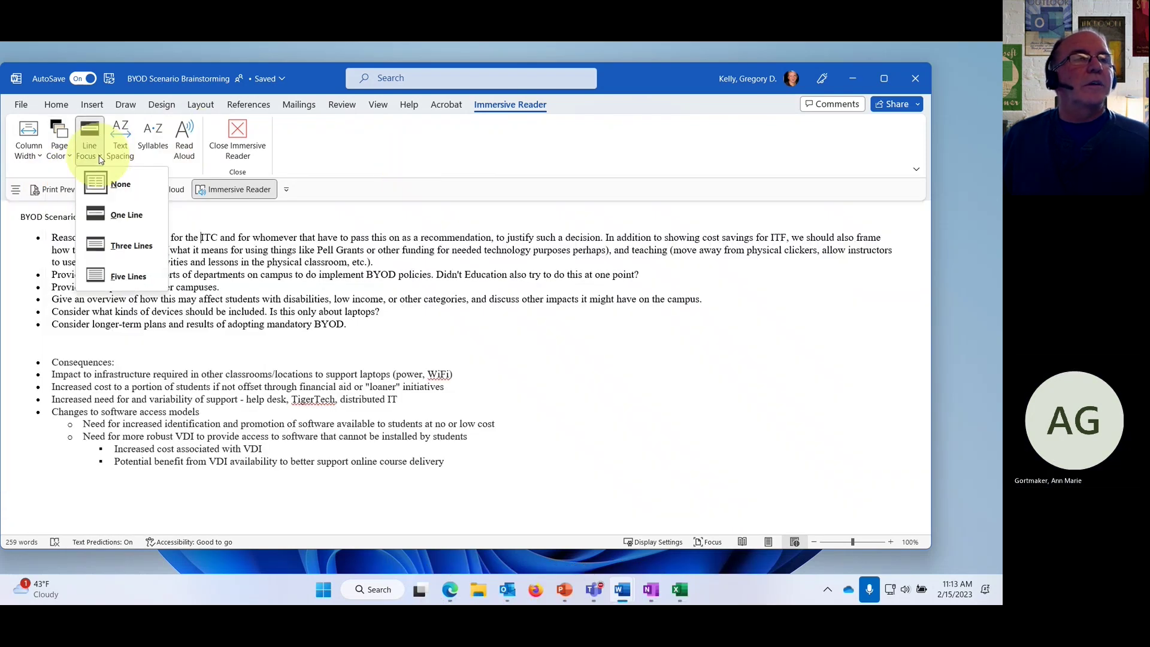
pyautogui.click(131, 250)
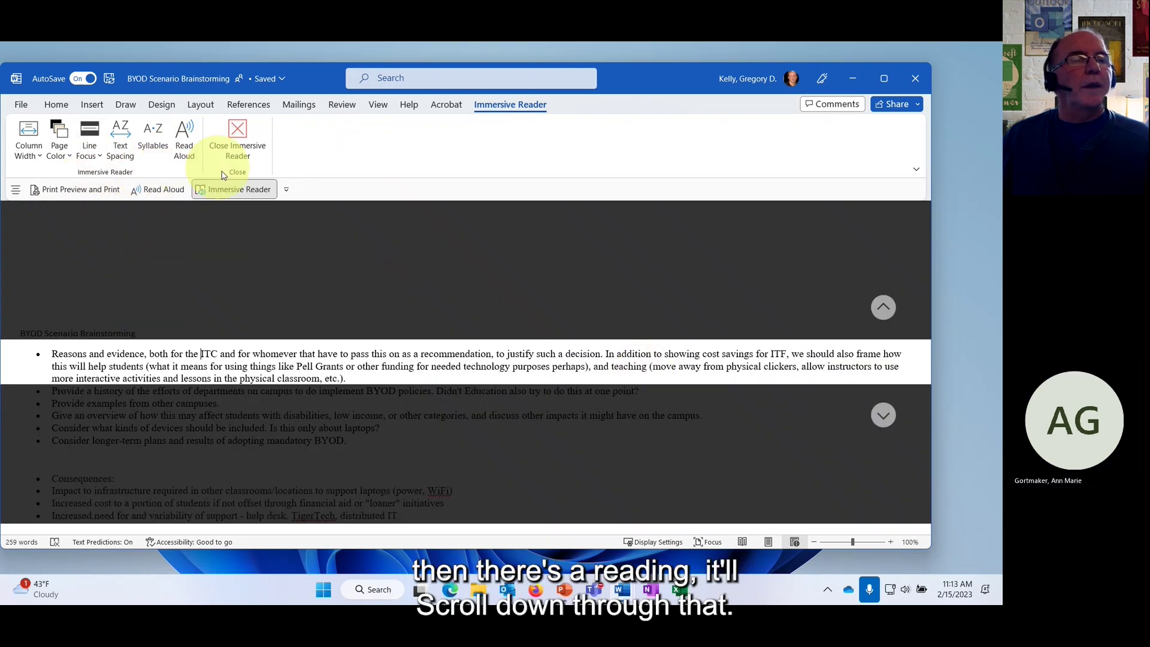
pyautogui.click(96, 157)
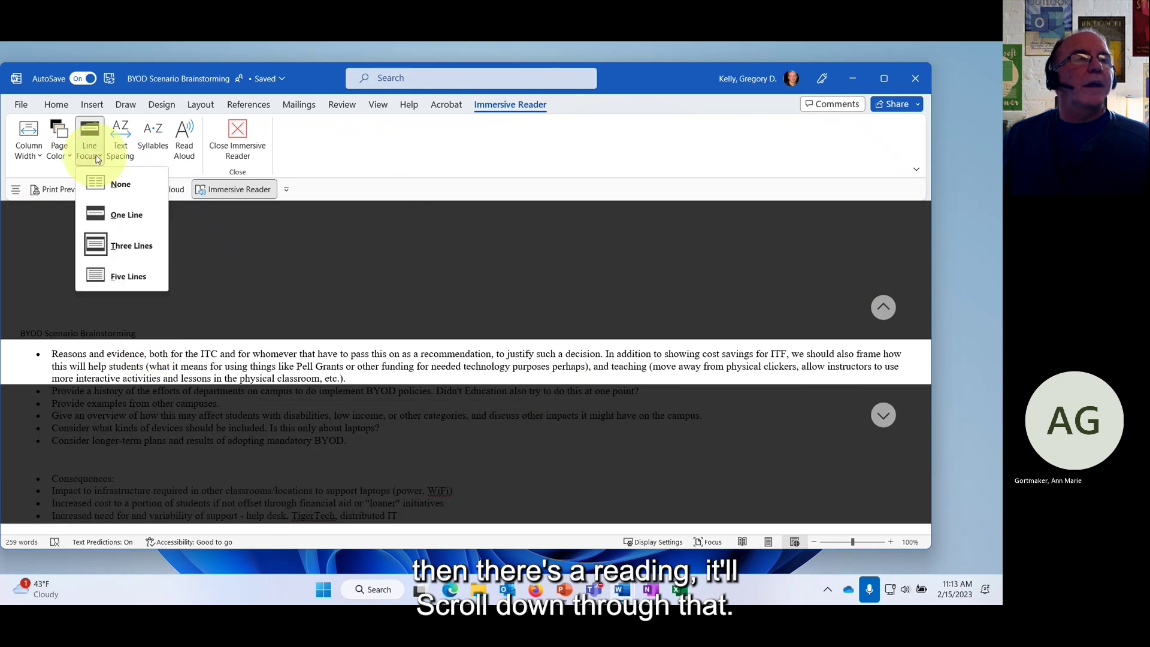
pyautogui.click(115, 187)
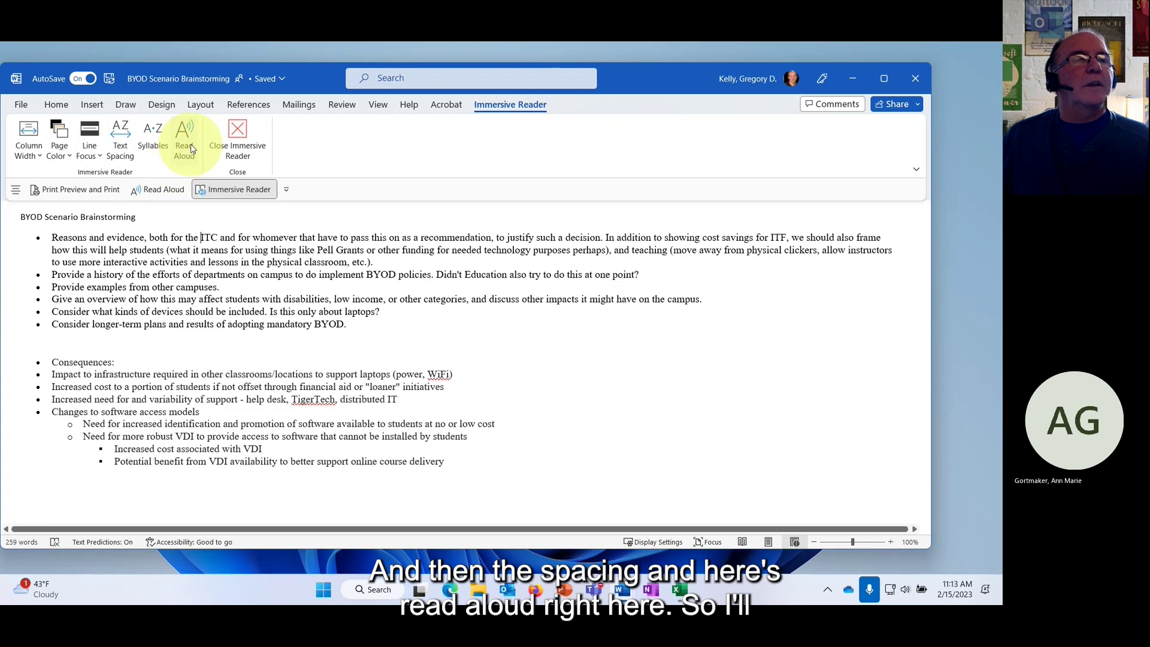
pyautogui.click(237, 141)
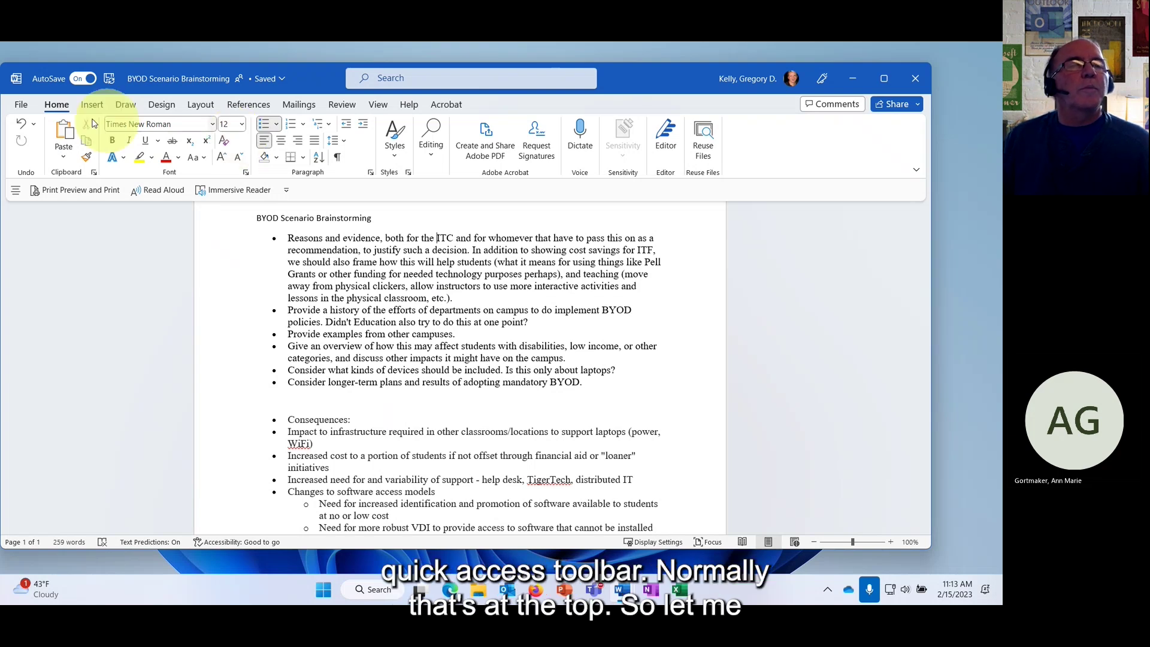
# Step: Remove Read Aloud from the Quick Access Toolbar
pyautogui.click(287, 192)
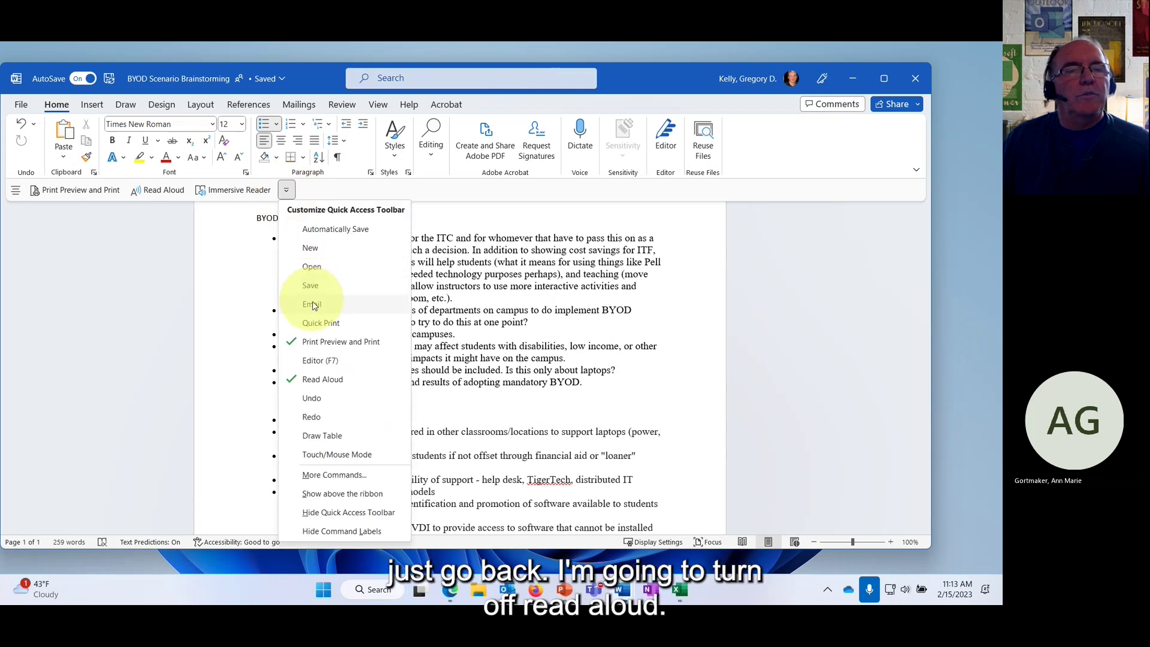
pyautogui.click(320, 380)
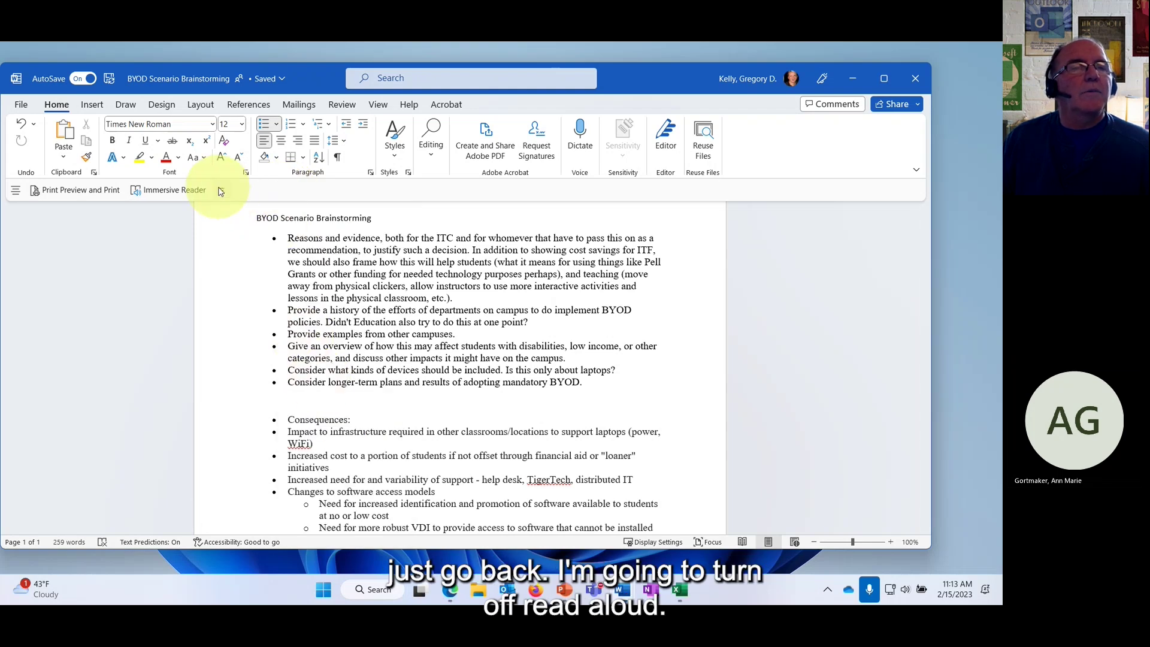
# Step: Show the Quick Access Toolbar above the ribbon and return it to below the ribbon
pyautogui.click(221, 191)
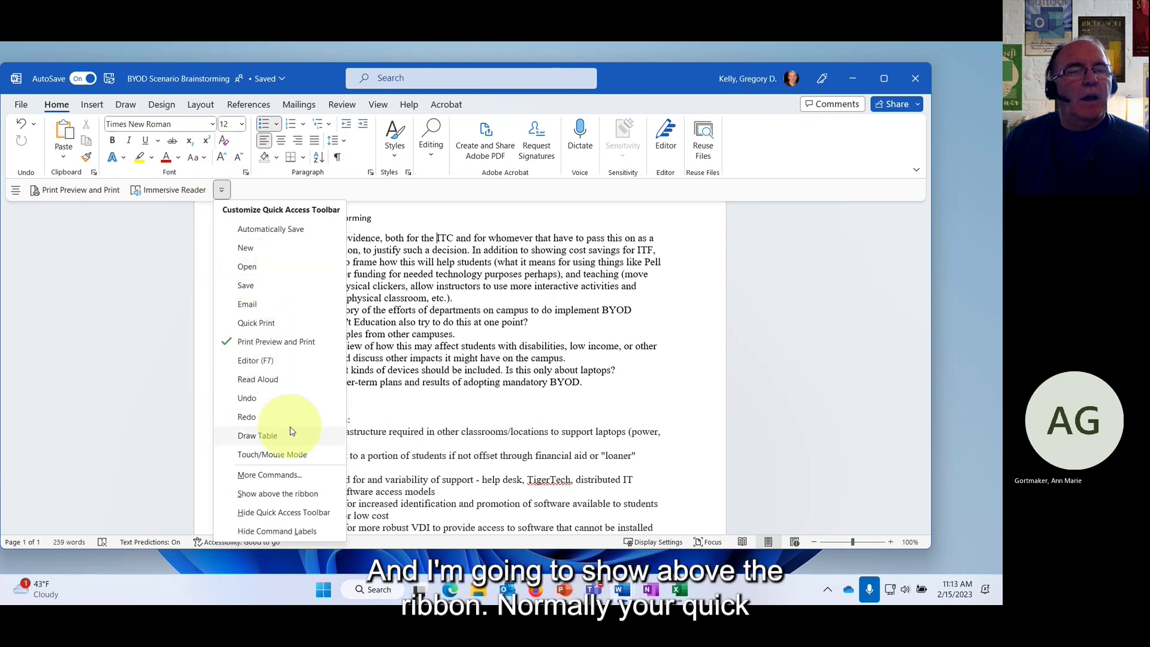
pyautogui.click(287, 492)
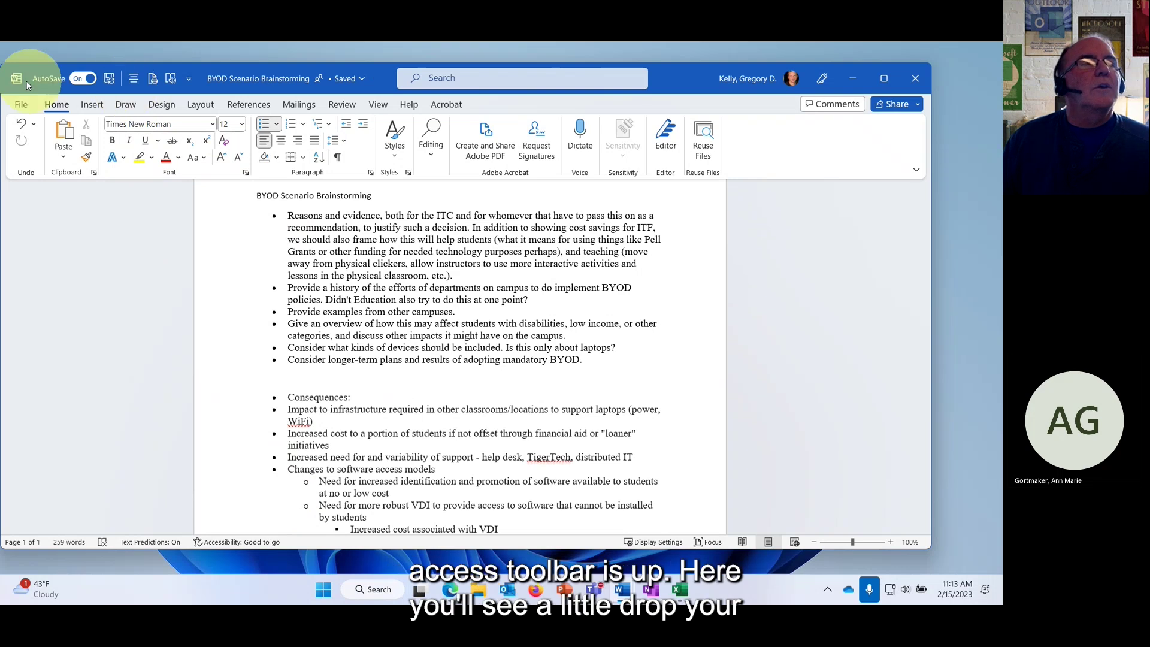
pyautogui.click(189, 80)
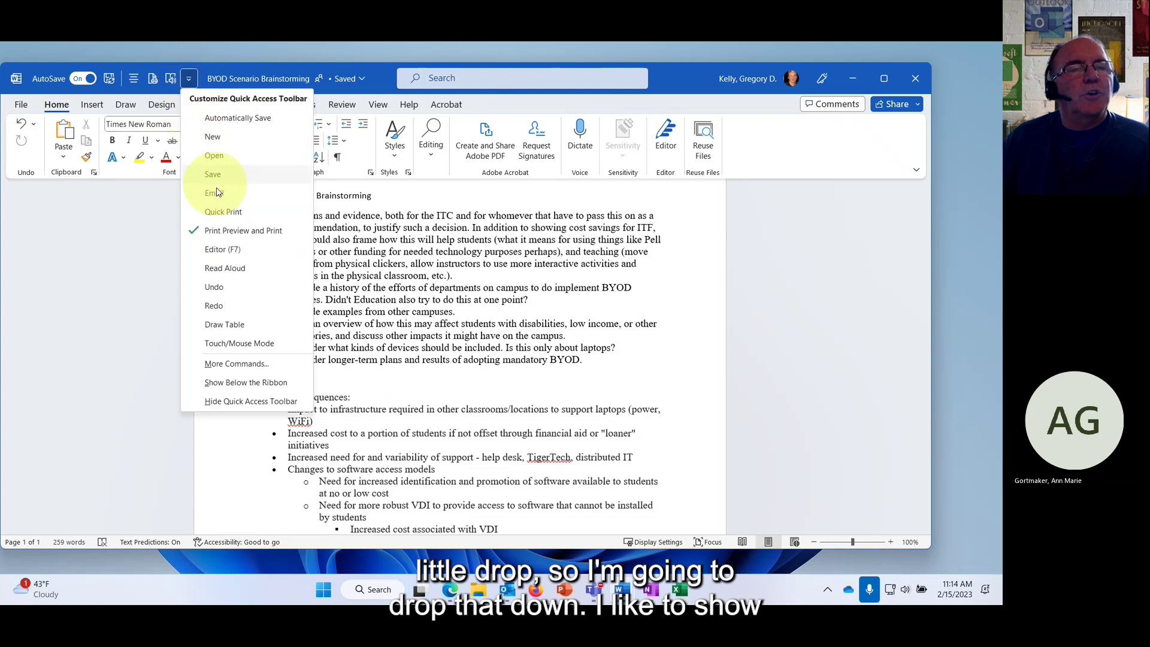
pyautogui.click(266, 386)
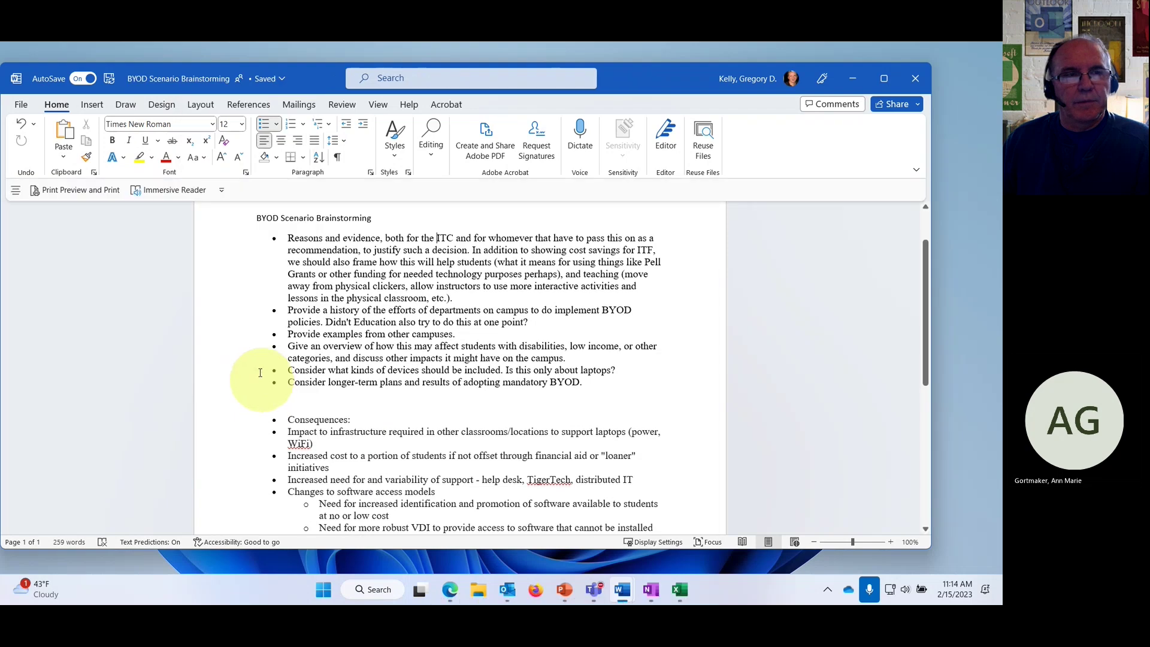
# Step: Open the full customization options for the Quick Access Toolbar and list All Commands
pyautogui.click(223, 191)
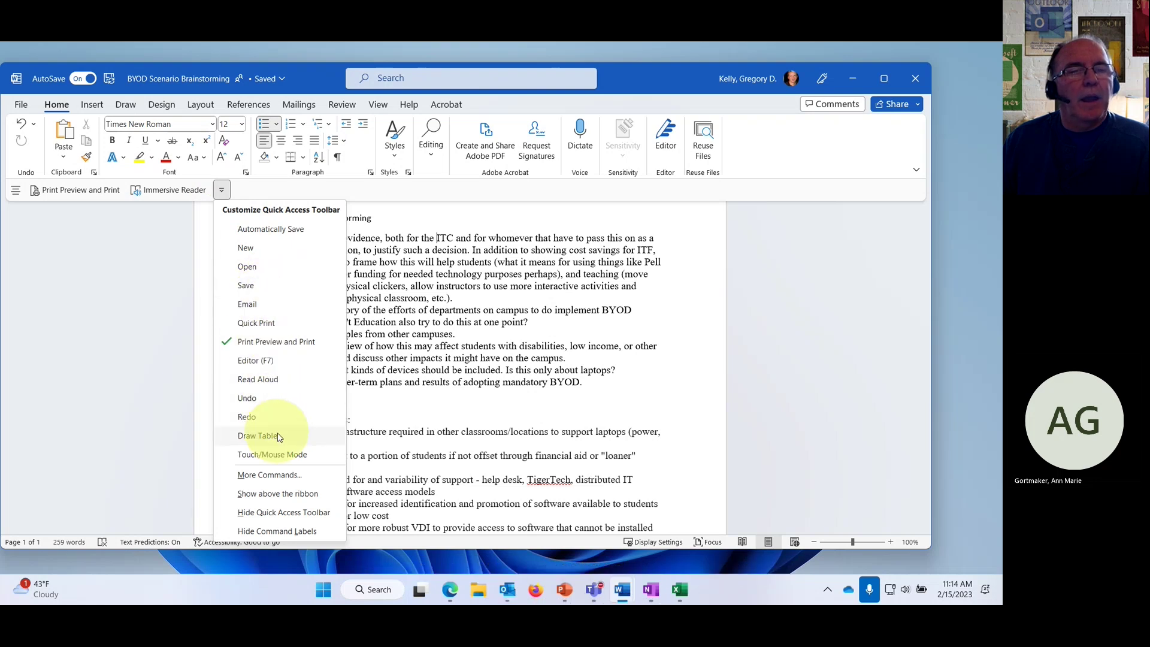
pyautogui.click(282, 479)
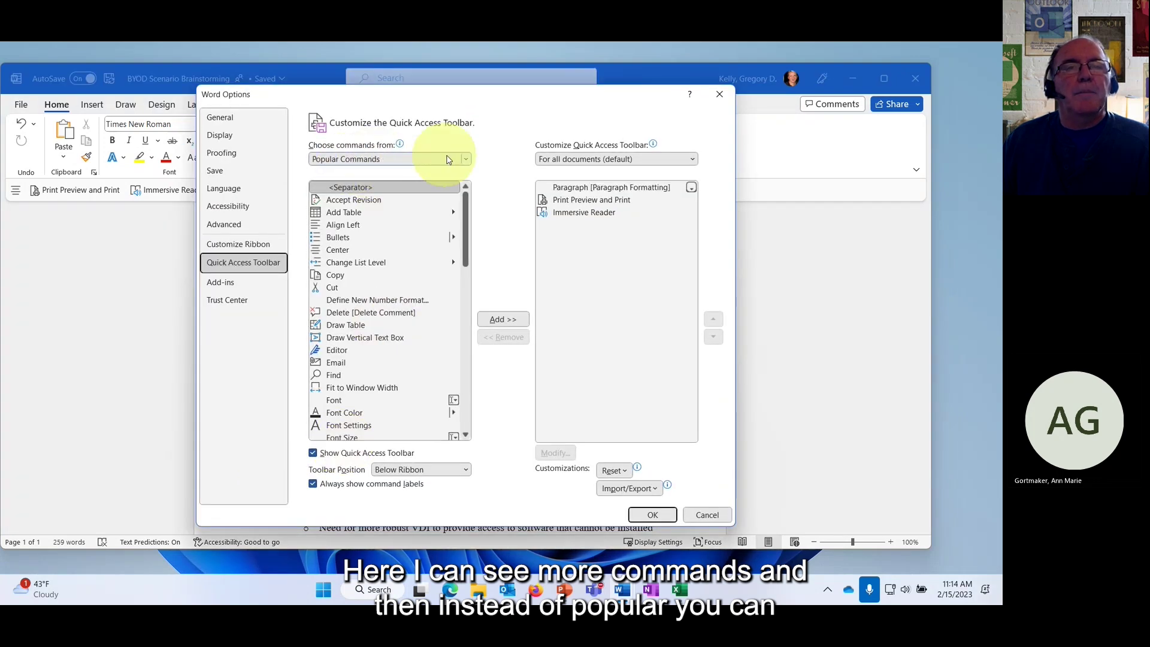
pyautogui.click(464, 158)
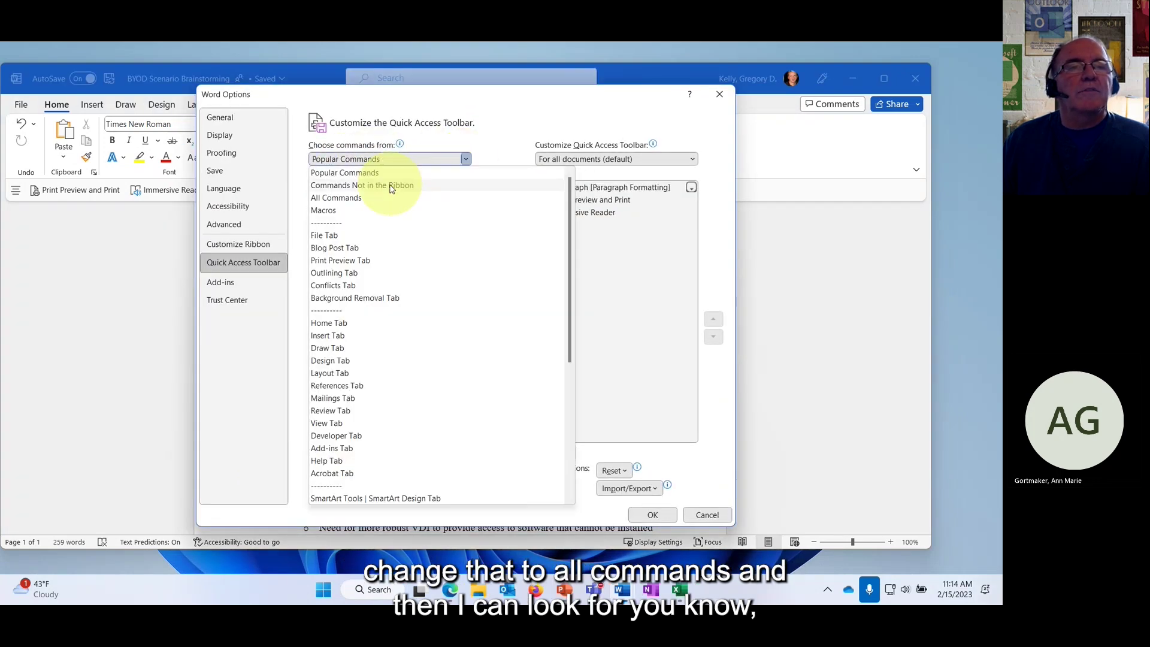
pyautogui.click(354, 201)
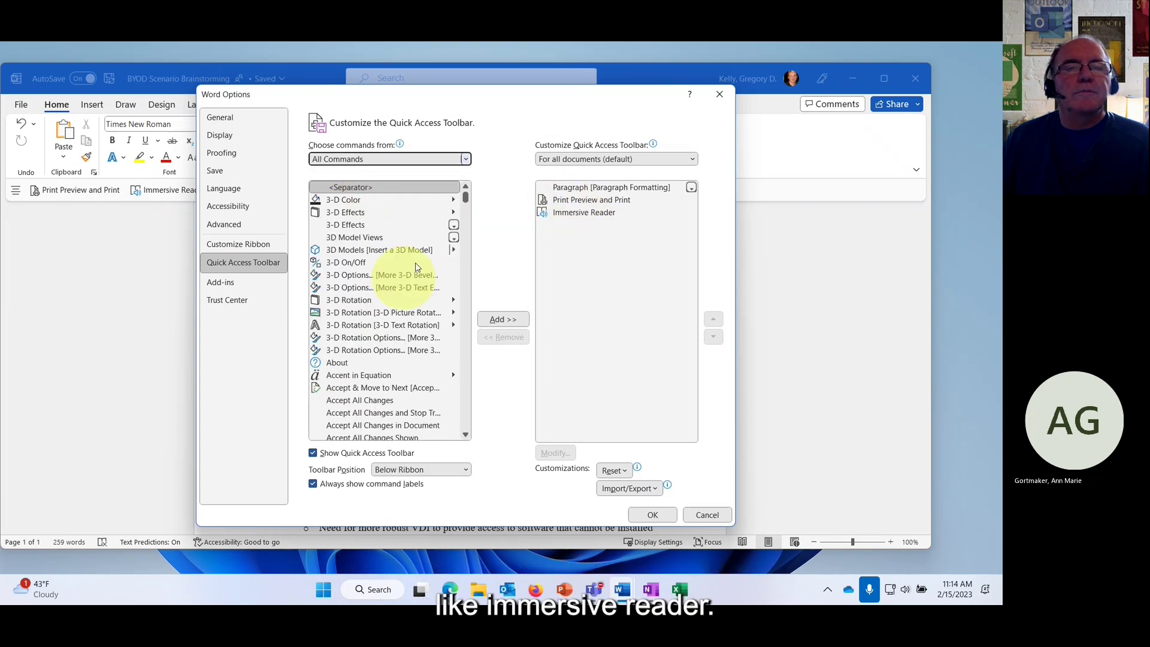
# Step: Find the Immersive Reader command in the list and try to add it to the Quick Access Toolbar
pyautogui.scroll(-5, 386, 326)
pyautogui.scroll(-4, 388, 353)
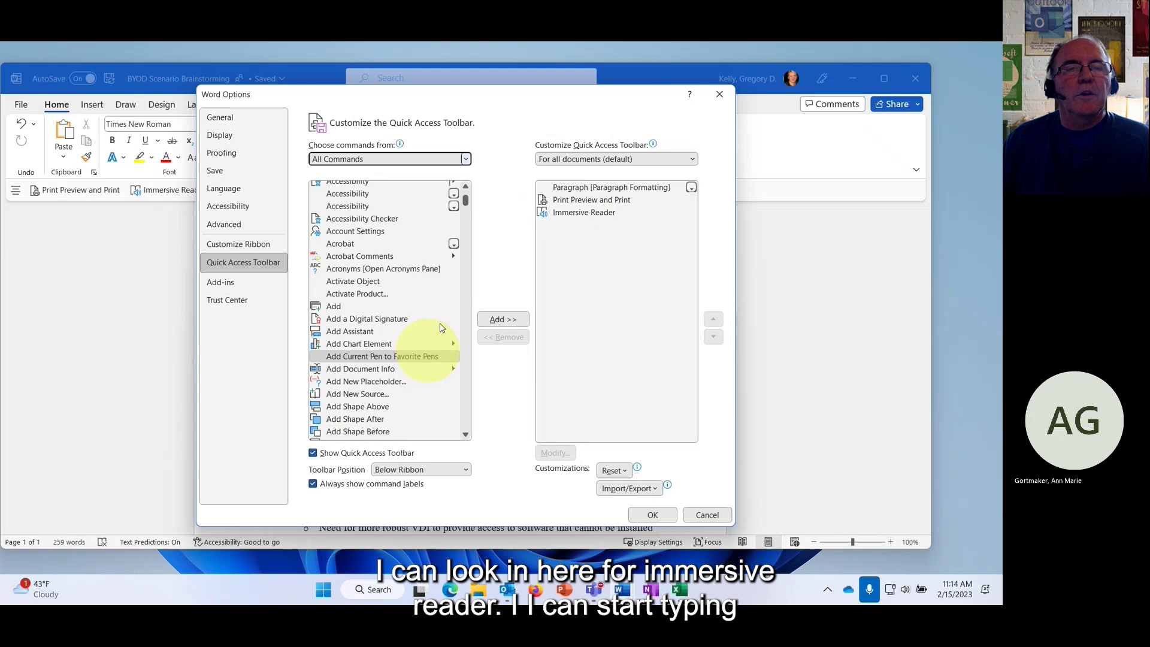
pyautogui.scroll(9, 383, 215)
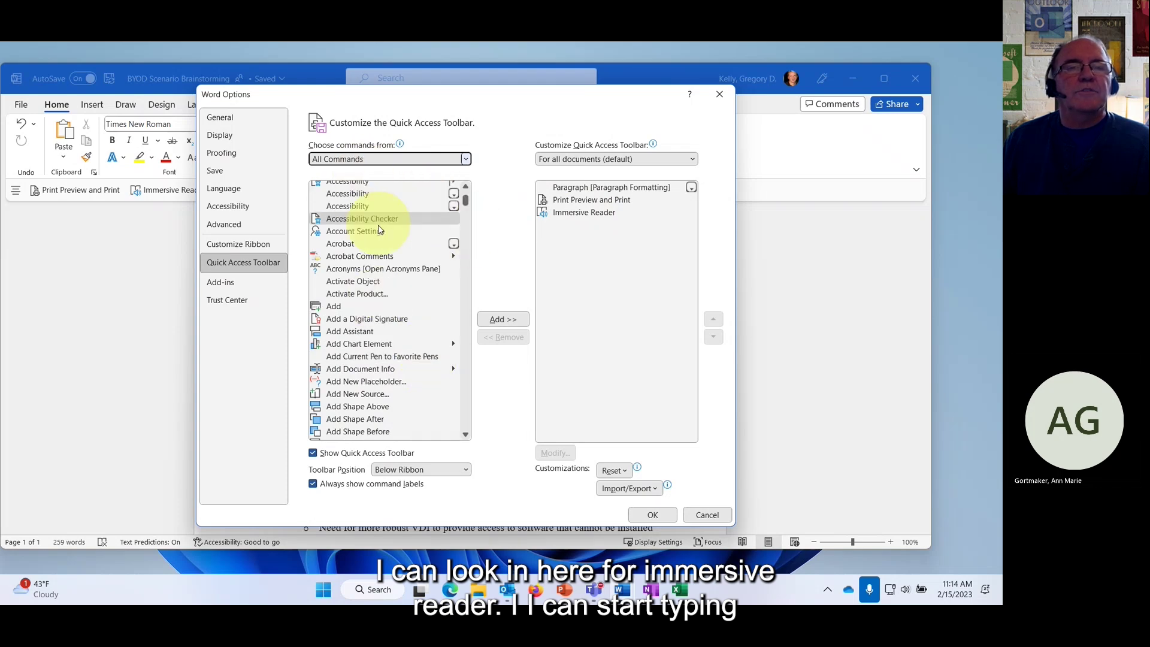
pyautogui.click(370, 190)
pyautogui.write('imm')
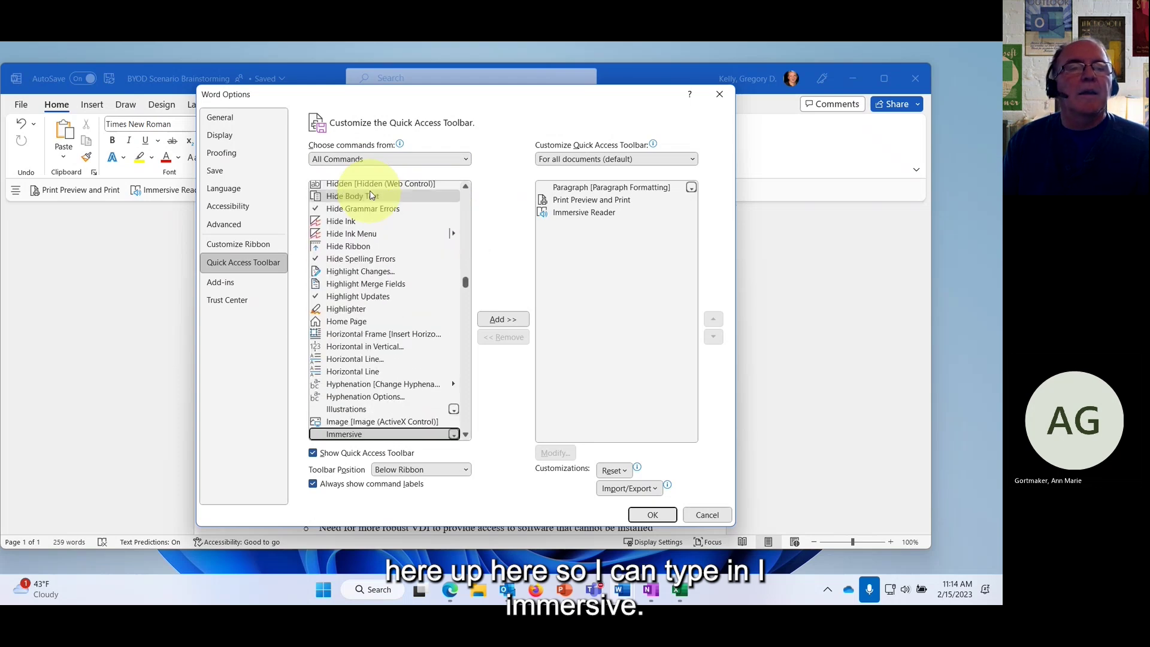
pyautogui.scroll(-2, 377, 336)
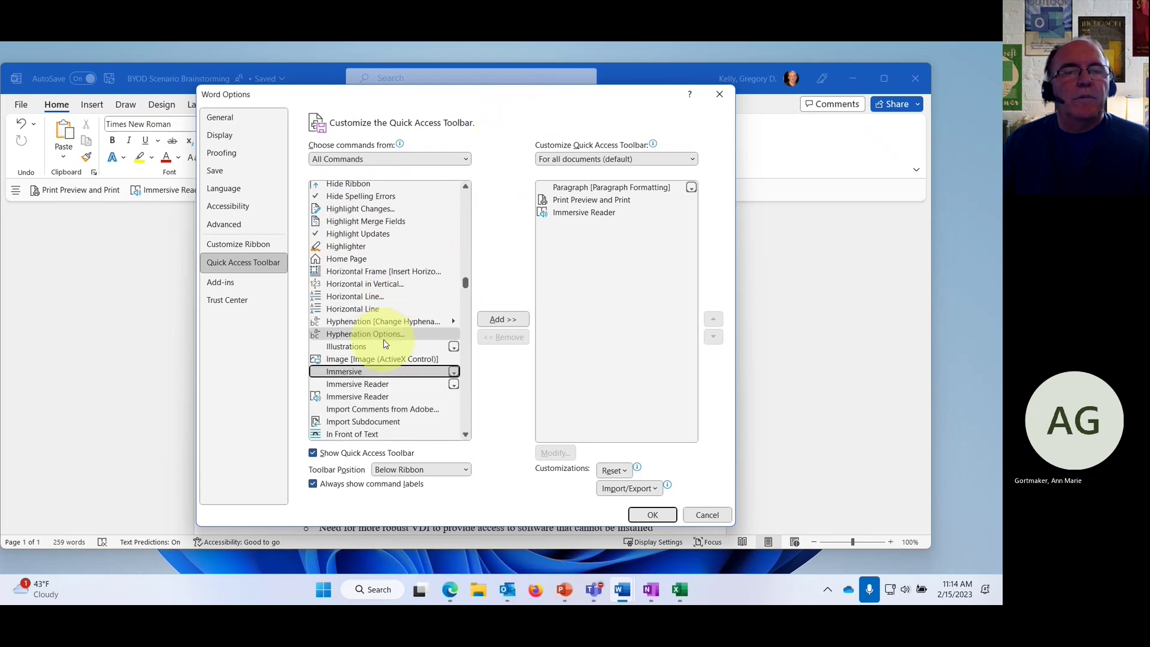
pyautogui.click(385, 397)
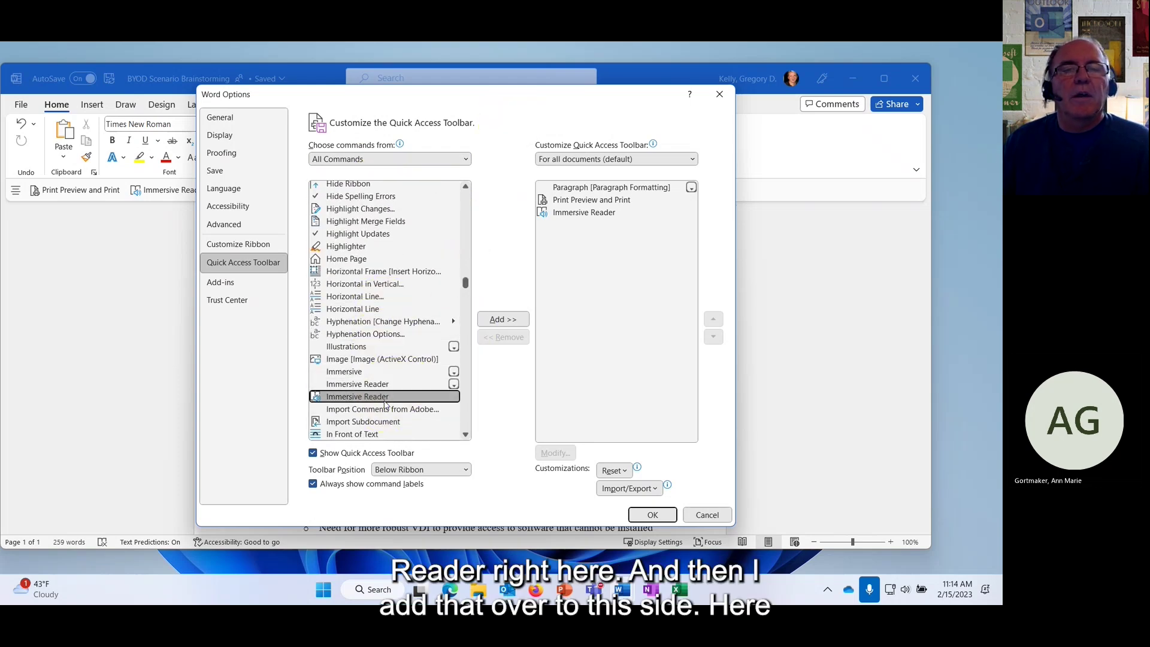
pyautogui.click(506, 320)
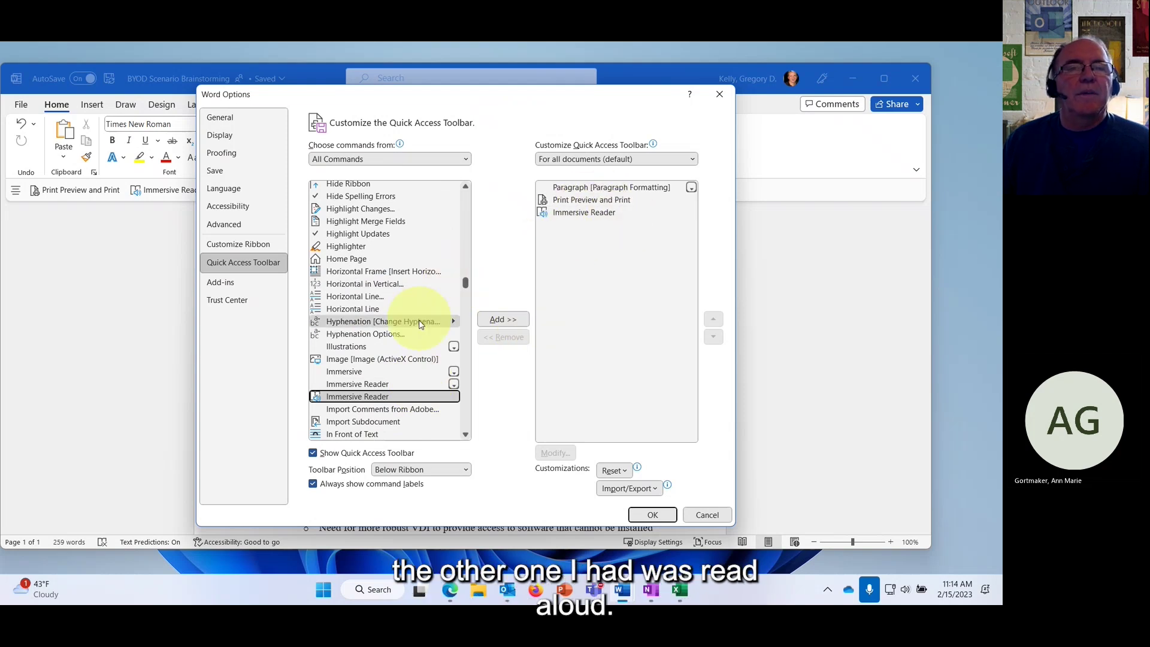
# Step: Find Read Aloud among all commands, add it to the Quick Access Toolbar and apply the customization
pyautogui.moveTo(465, 282); pyautogui.dragTo(475, 185)
pyautogui.click(379, 191)
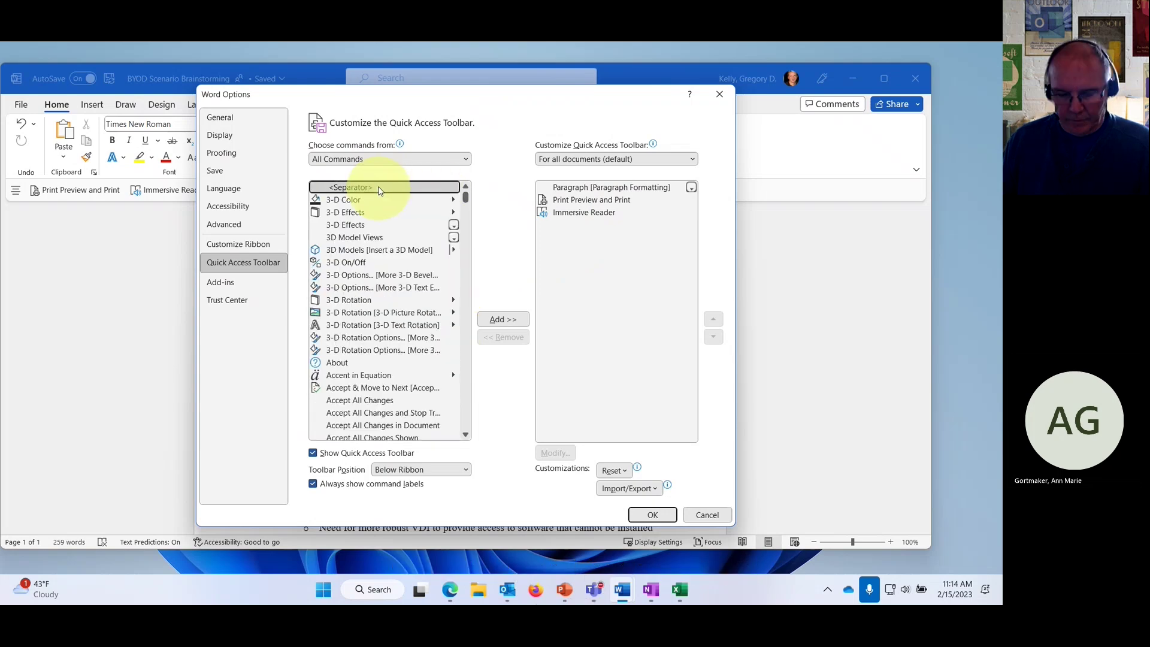
pyautogui.write('read')
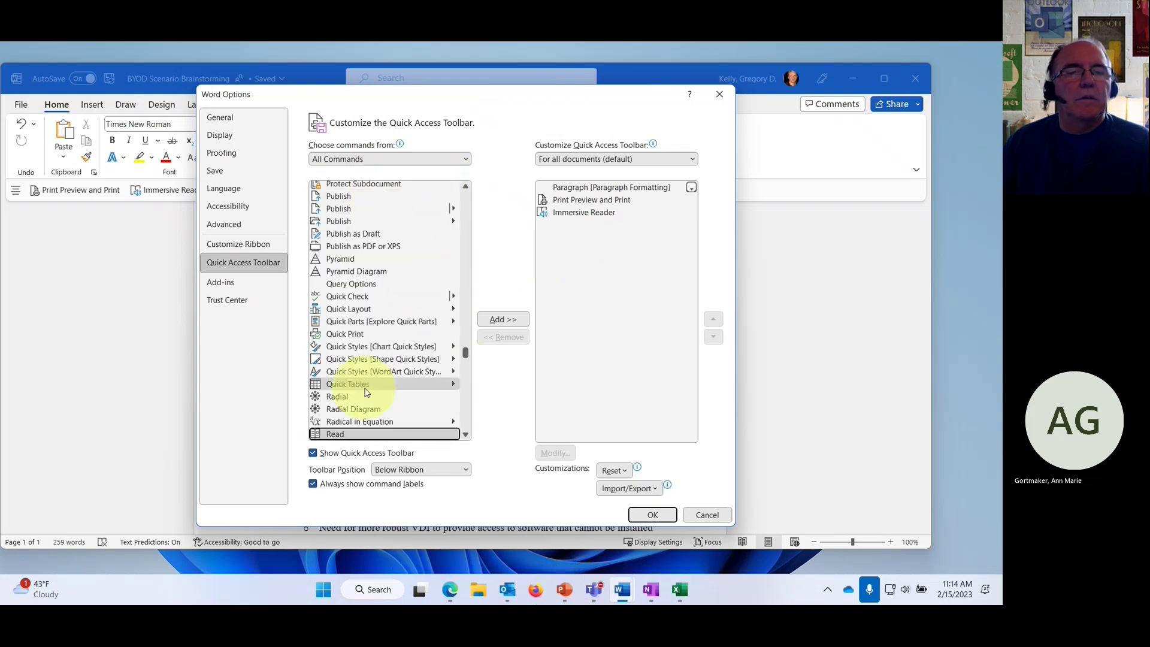
pyautogui.scroll(-2, 367, 387)
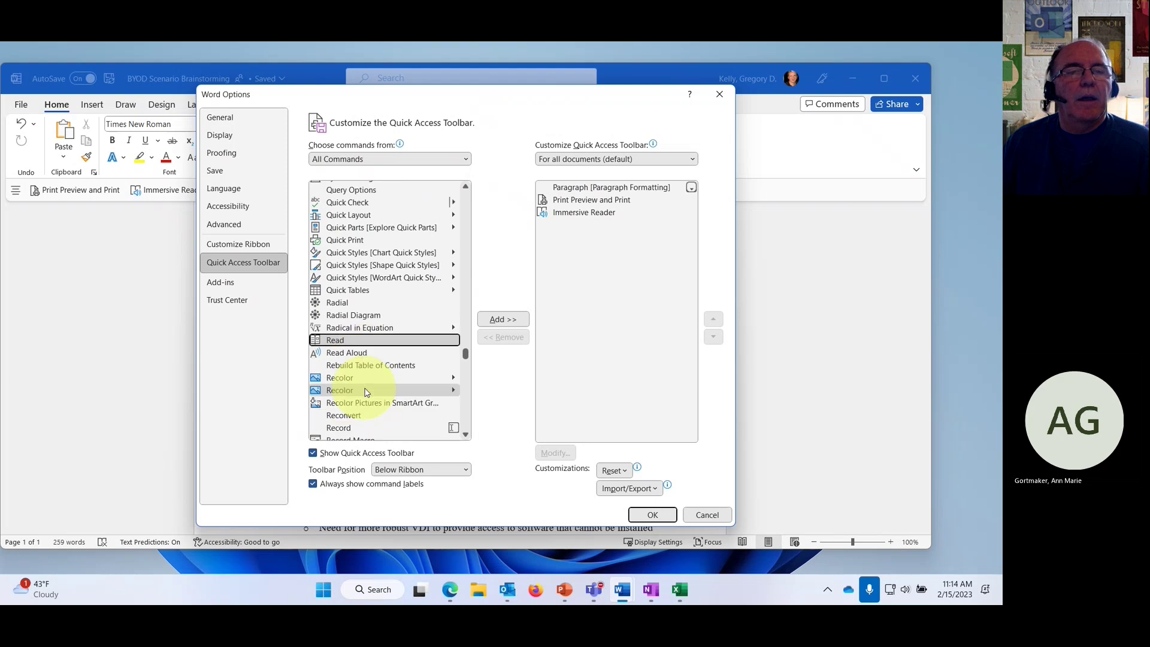
pyautogui.click(376, 358)
pyautogui.click(502, 319)
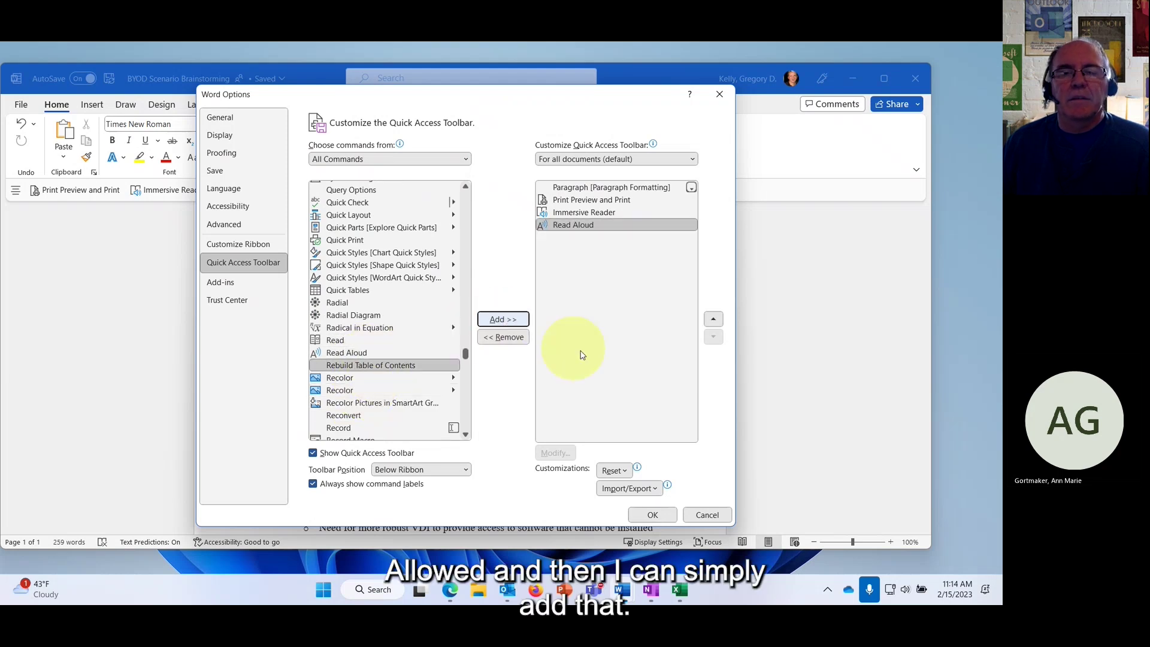
pyautogui.click(653, 515)
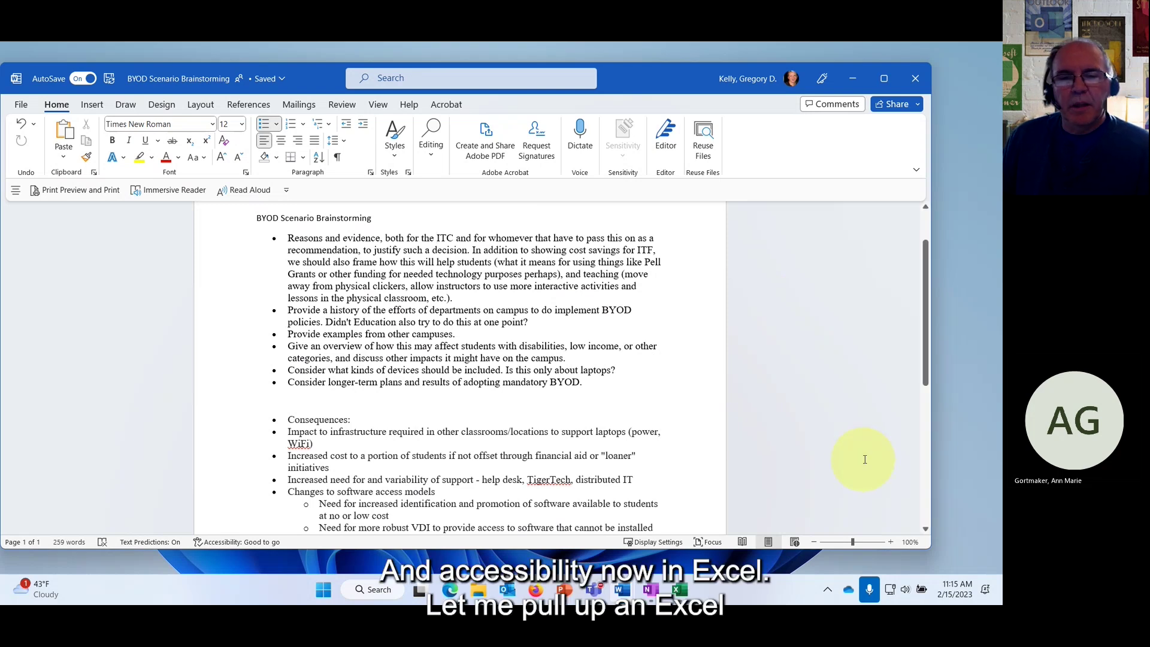
# Step: Switch to the Excel Training - Inventory workbook and show its Quick Access Toolbar below the ribbon
pyautogui.click(685, 595)
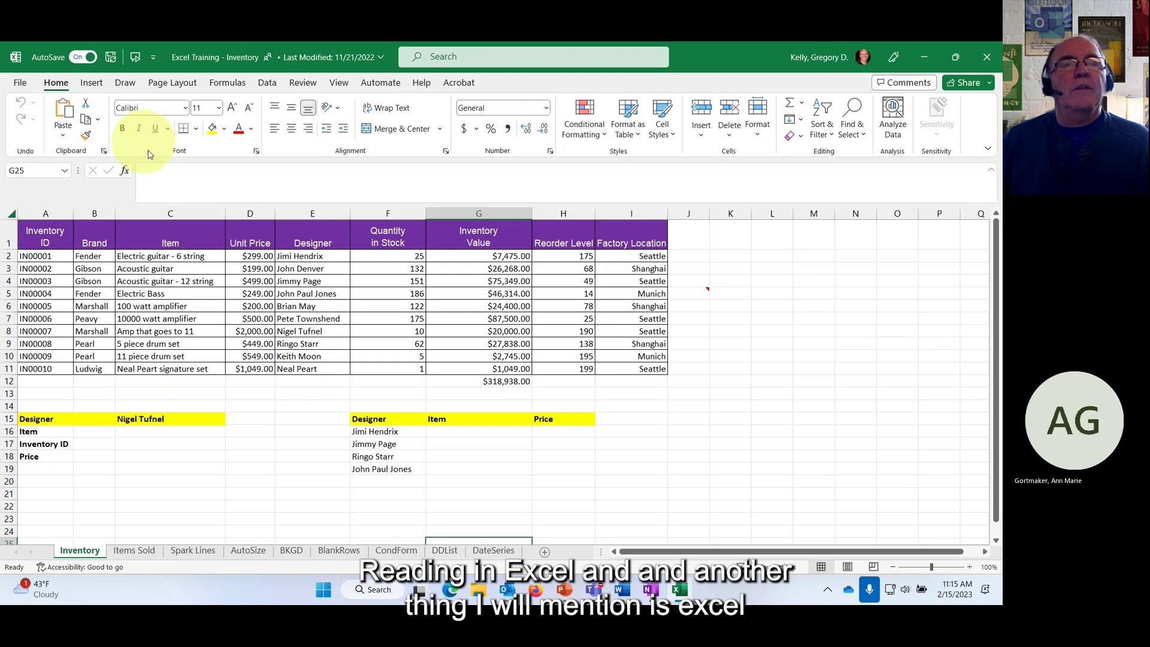
pyautogui.click(154, 58)
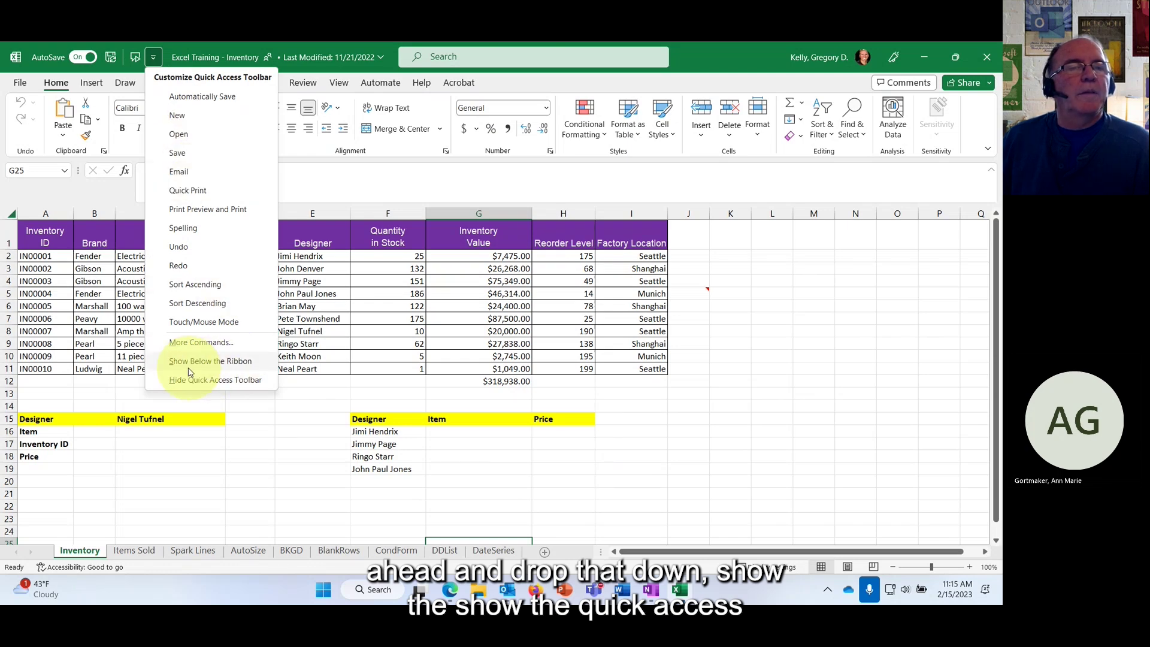
pyautogui.click(209, 360)
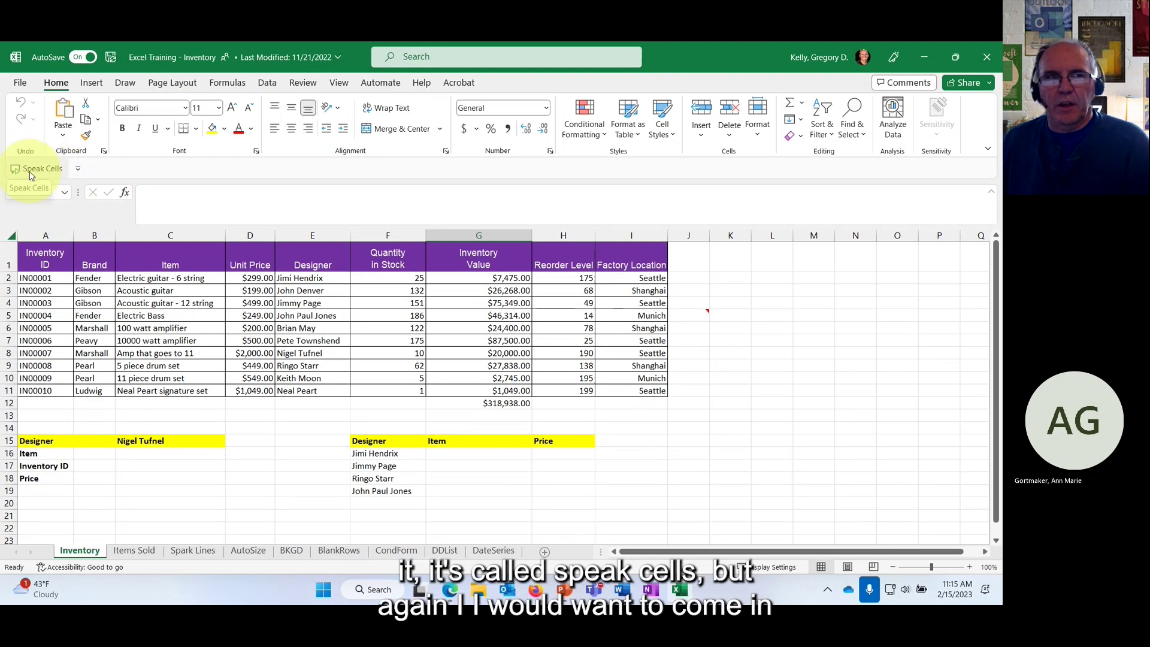
# Step: Open Excel's full Quick Access Toolbar customization options and remove Speak Cells from the toolbar
pyautogui.click(79, 170)
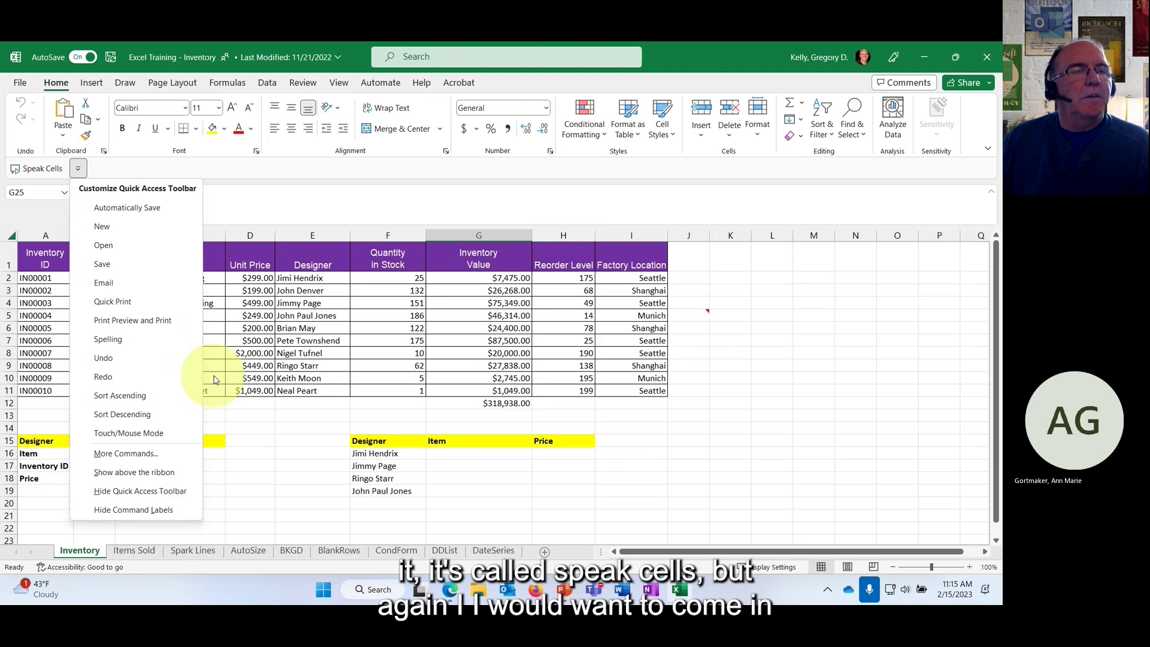
pyautogui.click(151, 453)
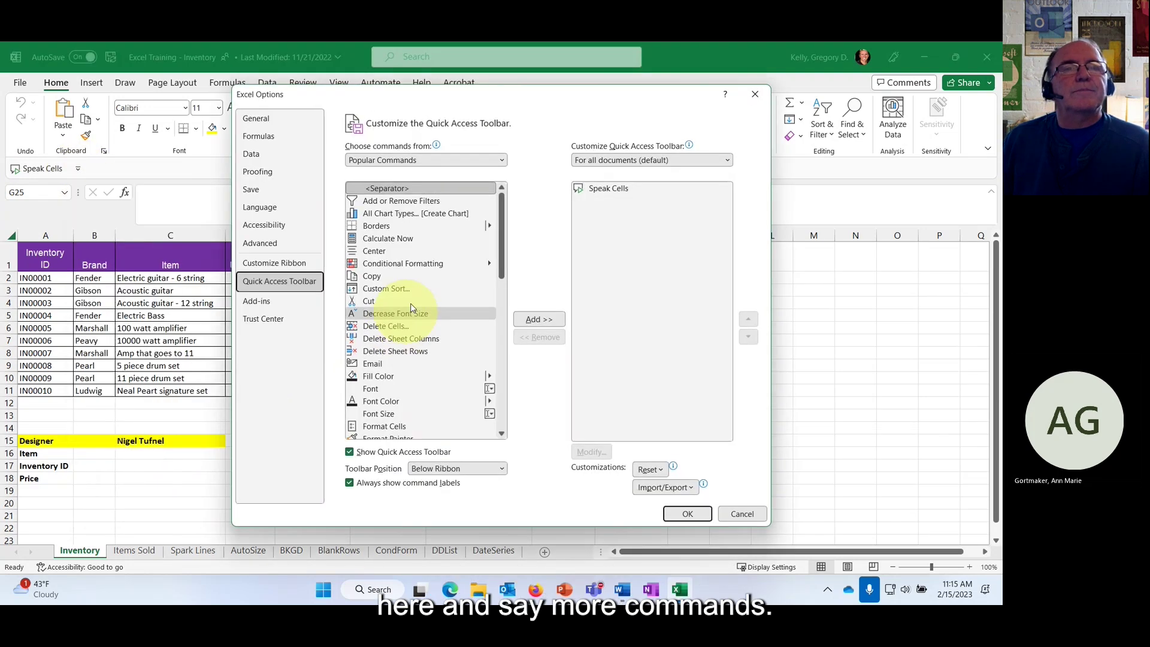
pyautogui.click(617, 191)
pyautogui.click(539, 337)
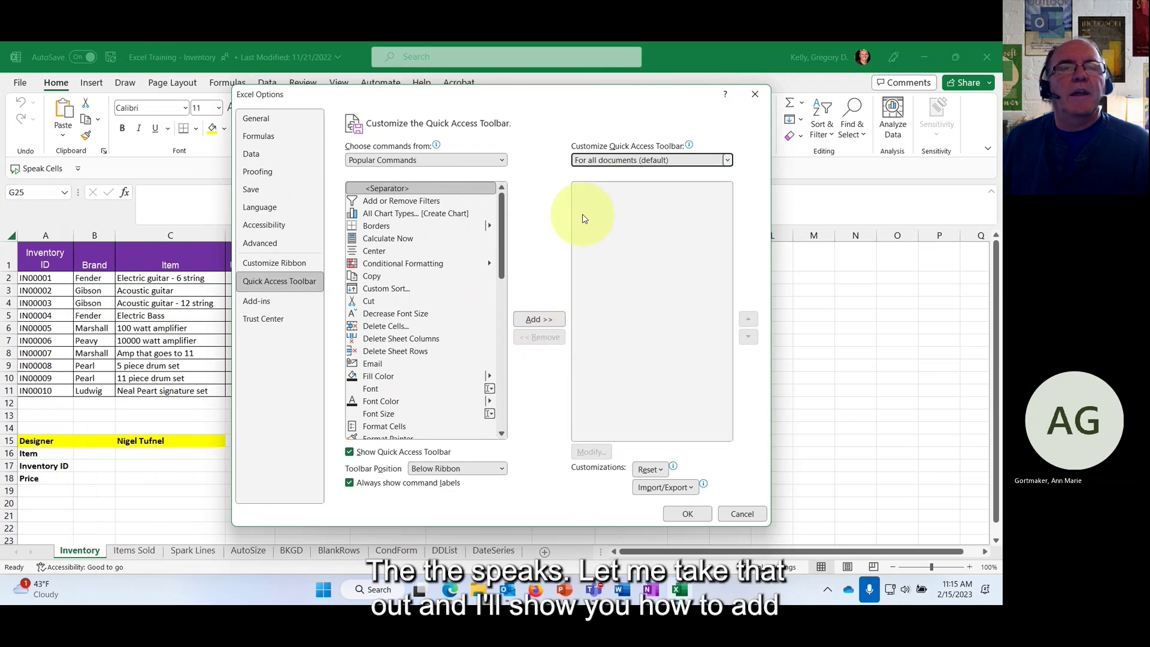
# Step: Look for the Speak Cells command among the Popular Commands
pyautogui.click(407, 190)
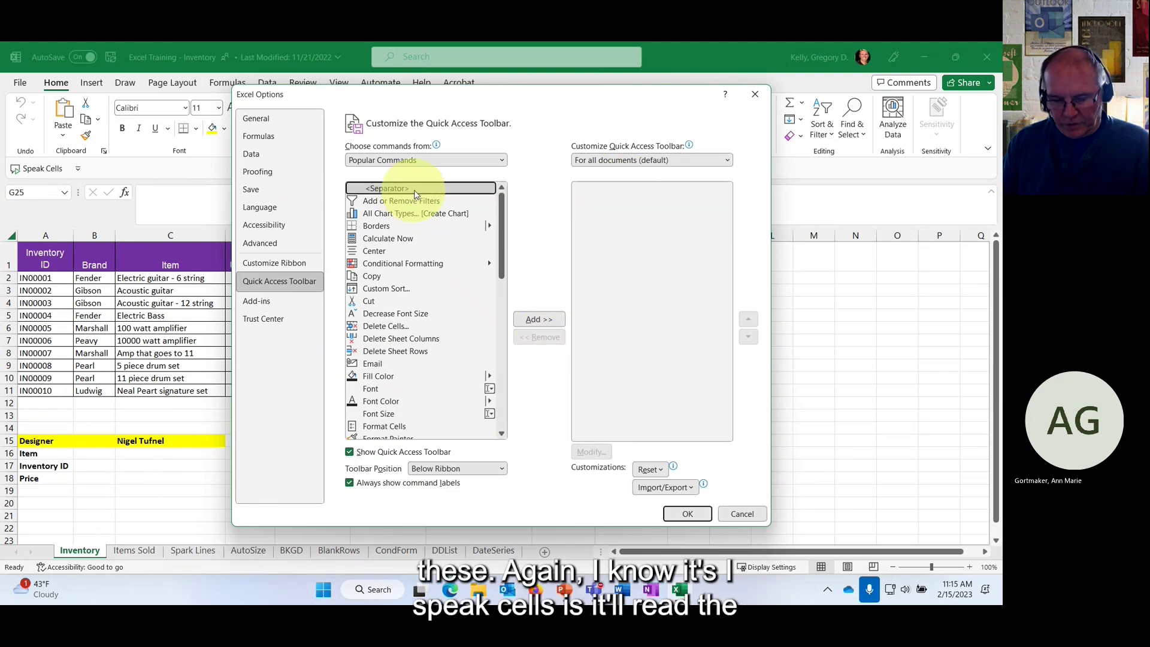
pyautogui.press('s')
pyautogui.press('p')
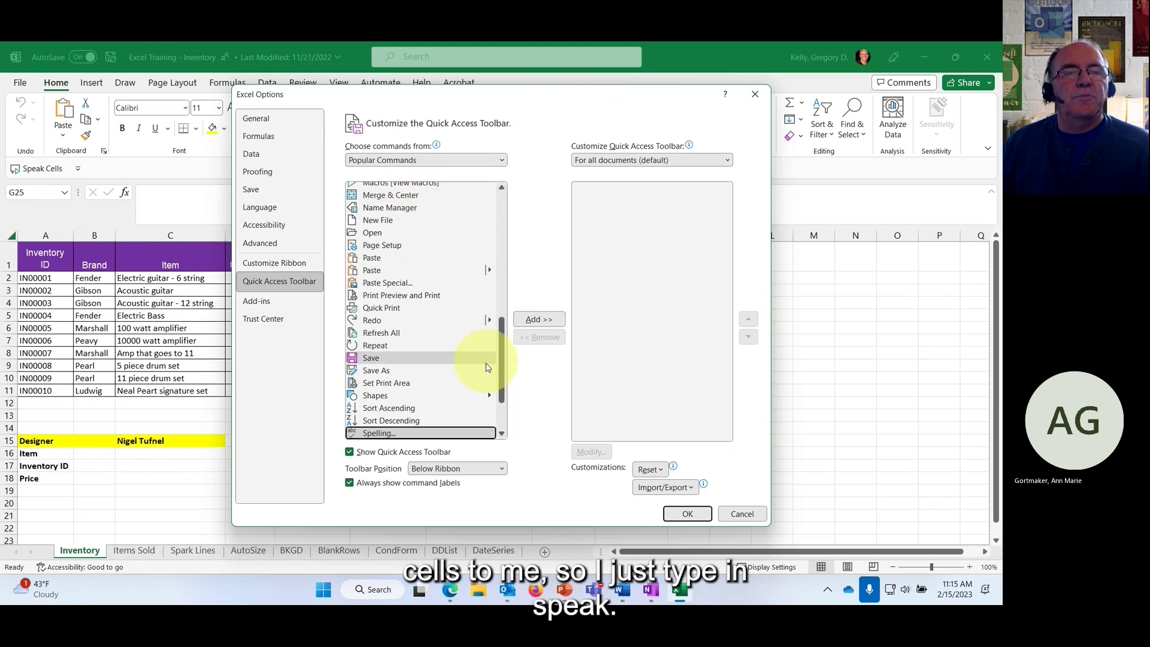
pyautogui.scroll(-2, 453, 368)
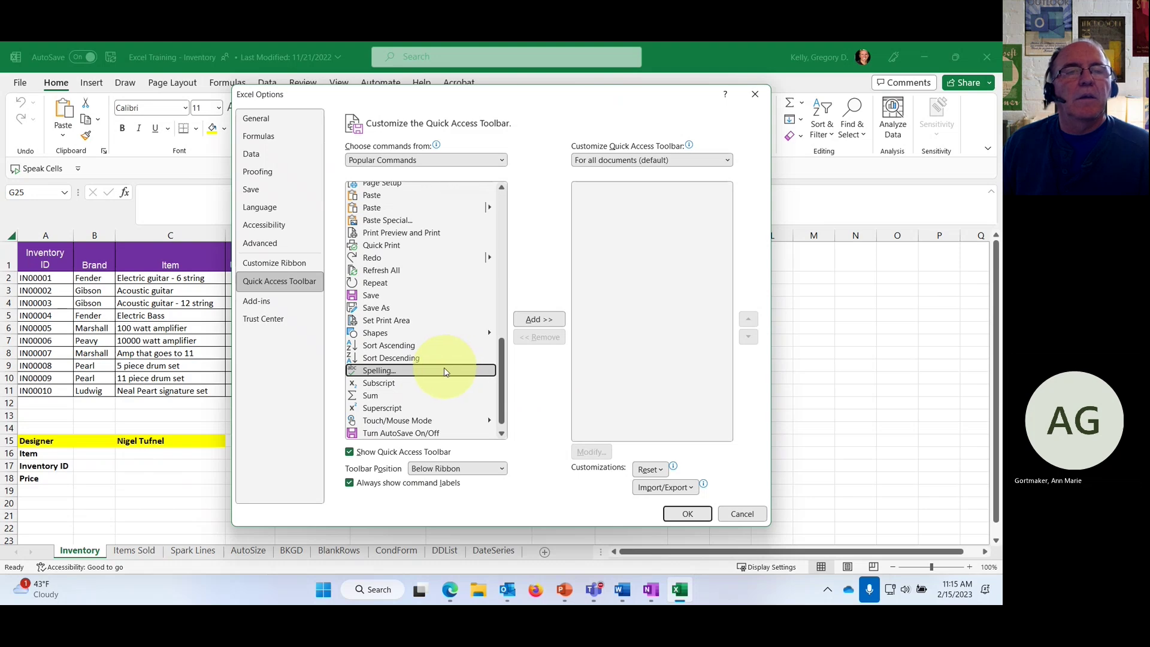
pyautogui.scroll(5, 444, 371)
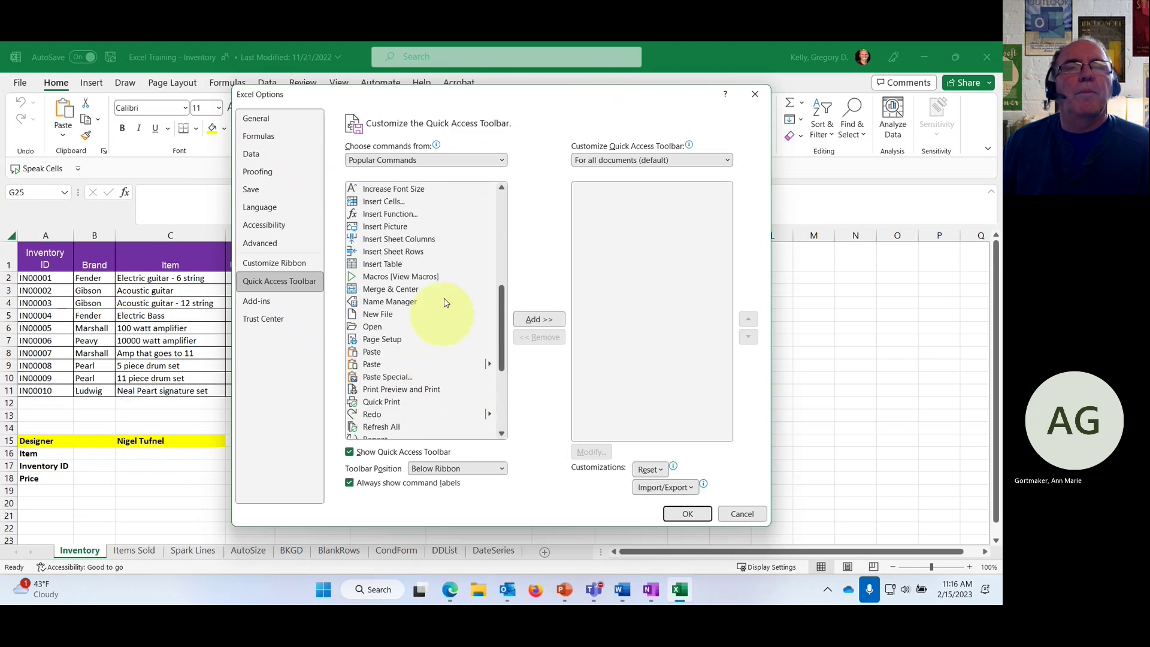
# Step: List All Commands, find Speak Cells and add it to the Quick Access Toolbar
pyautogui.click(501, 160)
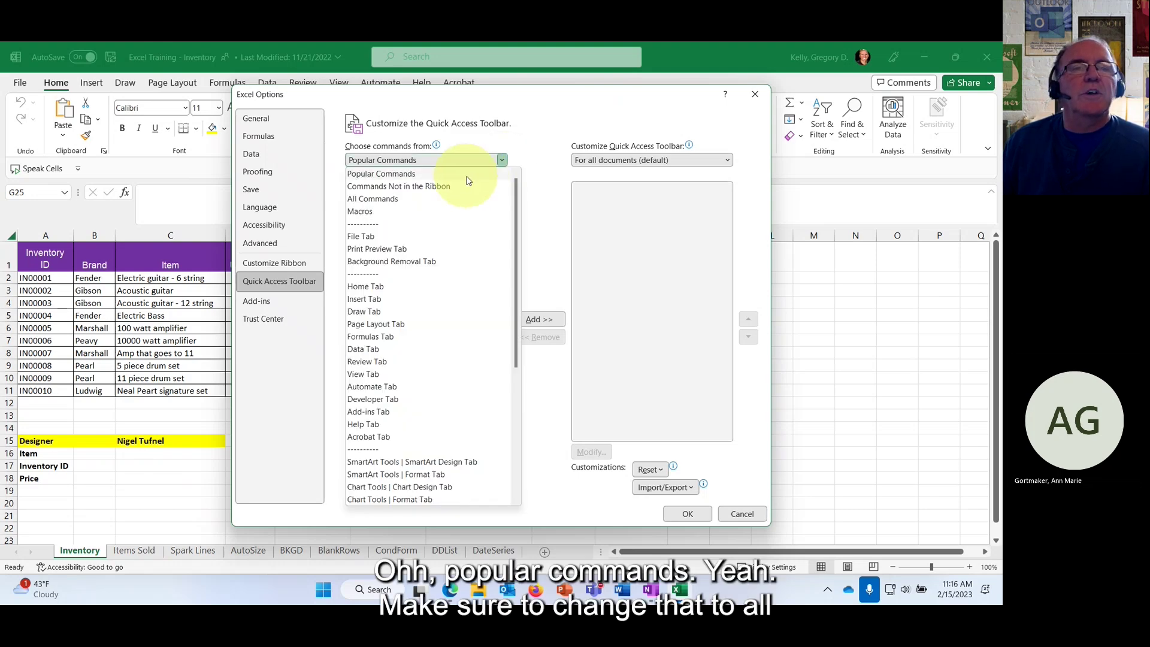
pyautogui.click(416, 175)
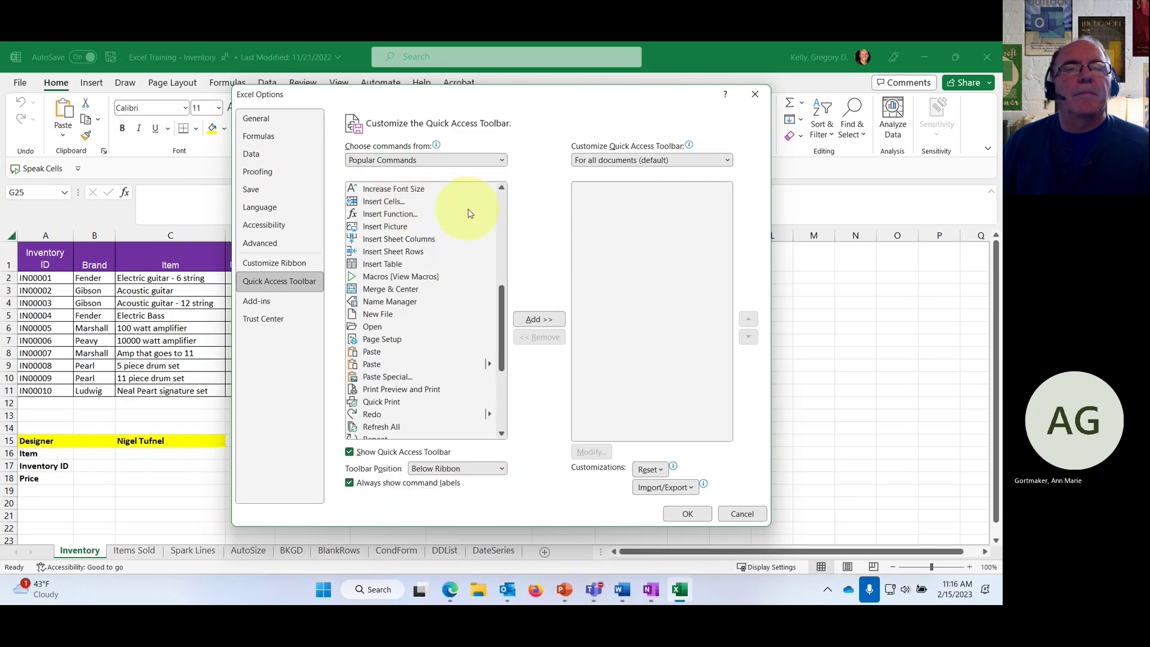
pyautogui.press('Down')
pyautogui.press('Down')
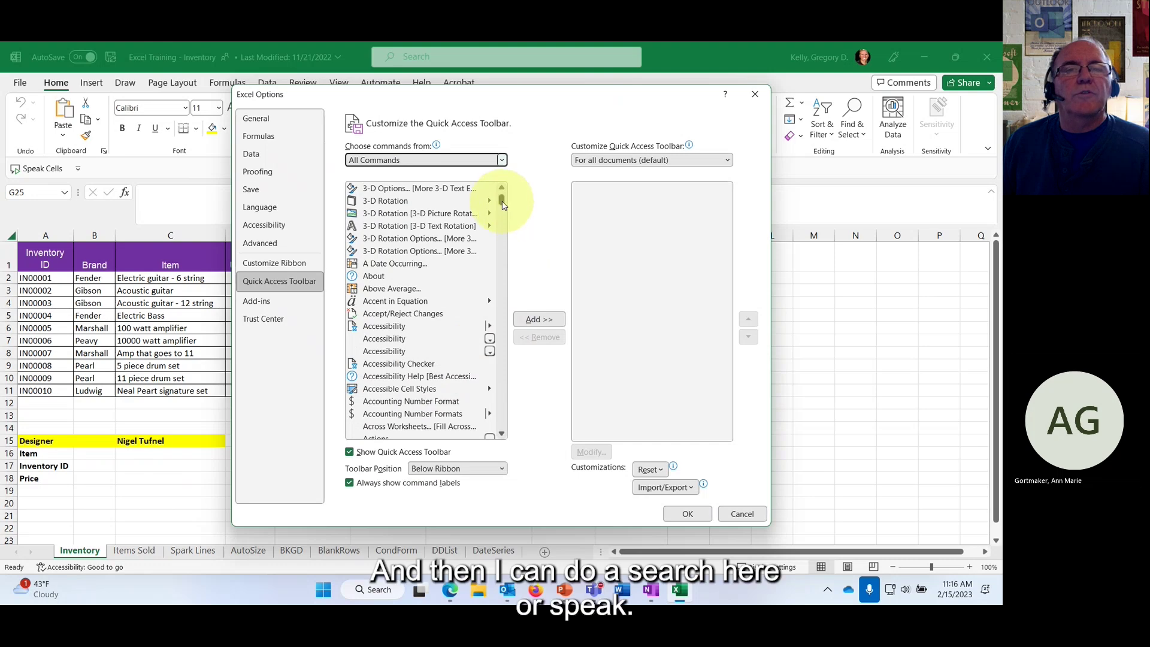
pyautogui.moveTo(502, 204); pyautogui.dragTo(451, 184)
pyautogui.click(418, 192)
pyautogui.write('speak')
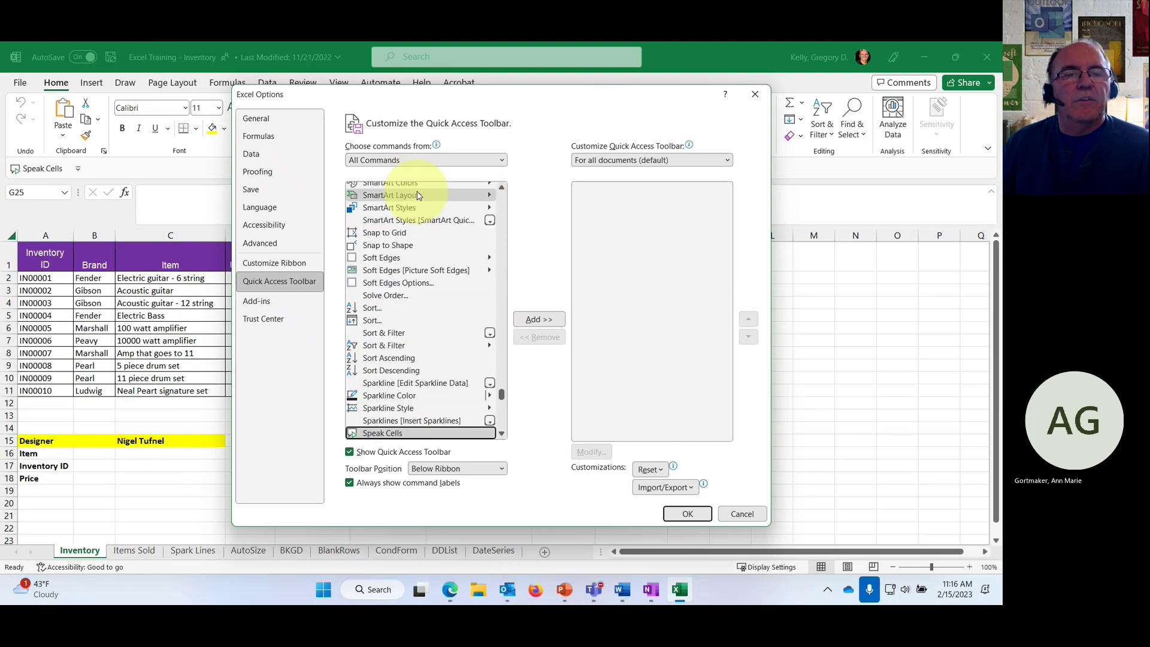
pyautogui.scroll(-2, 440, 356)
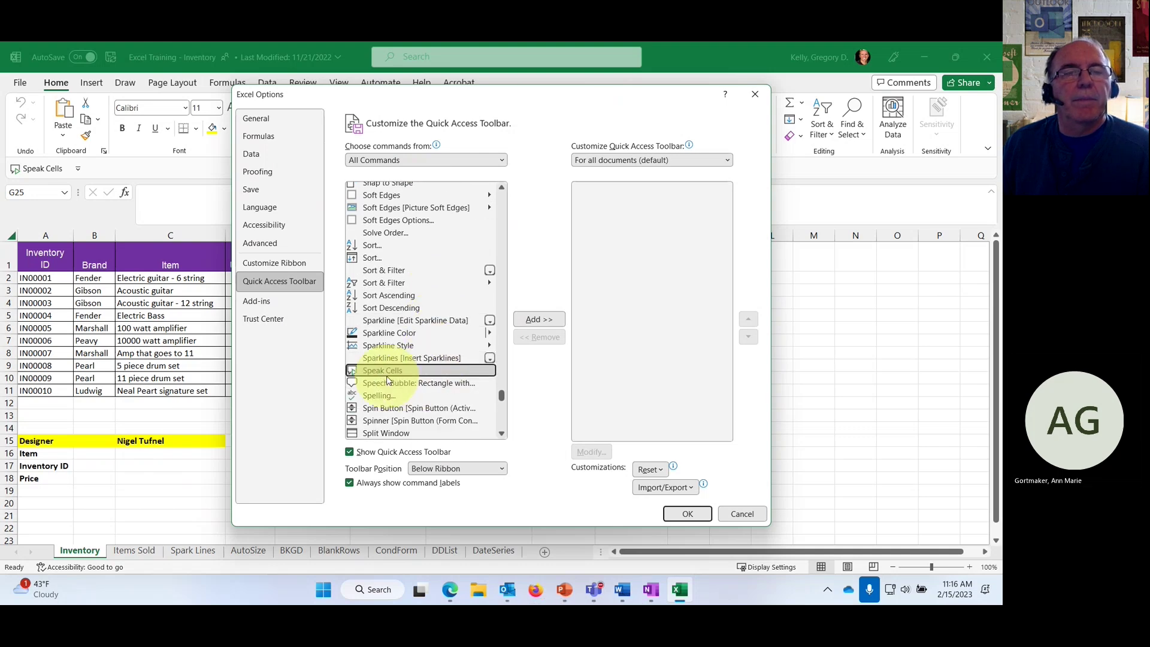
pyautogui.click(541, 320)
# Step: Add the Stop Speaking command to the Quick Access Toolbar and apply the customization
pyautogui.scroll(-4, 488, 340)
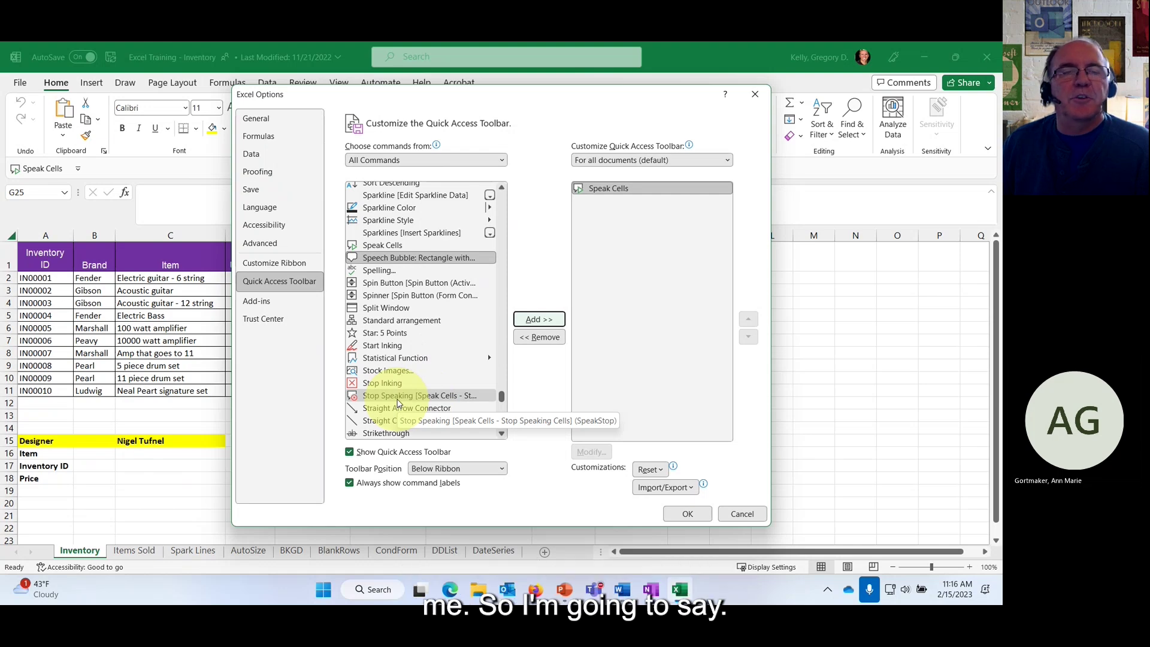
pyautogui.click(397, 397)
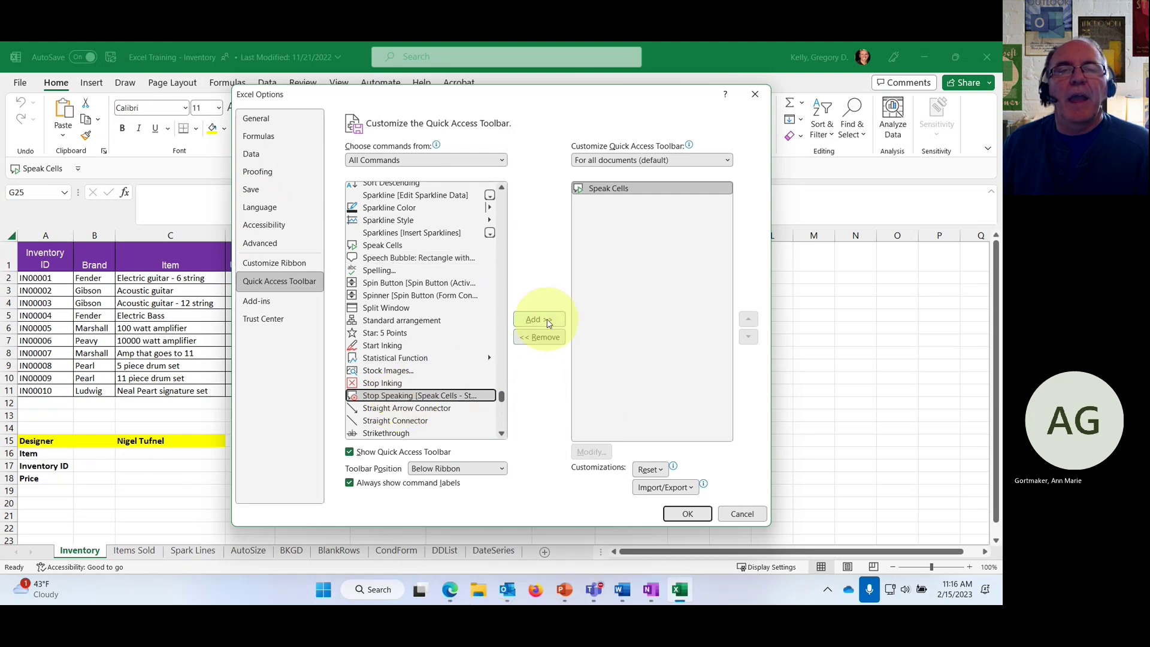
pyautogui.click(539, 319)
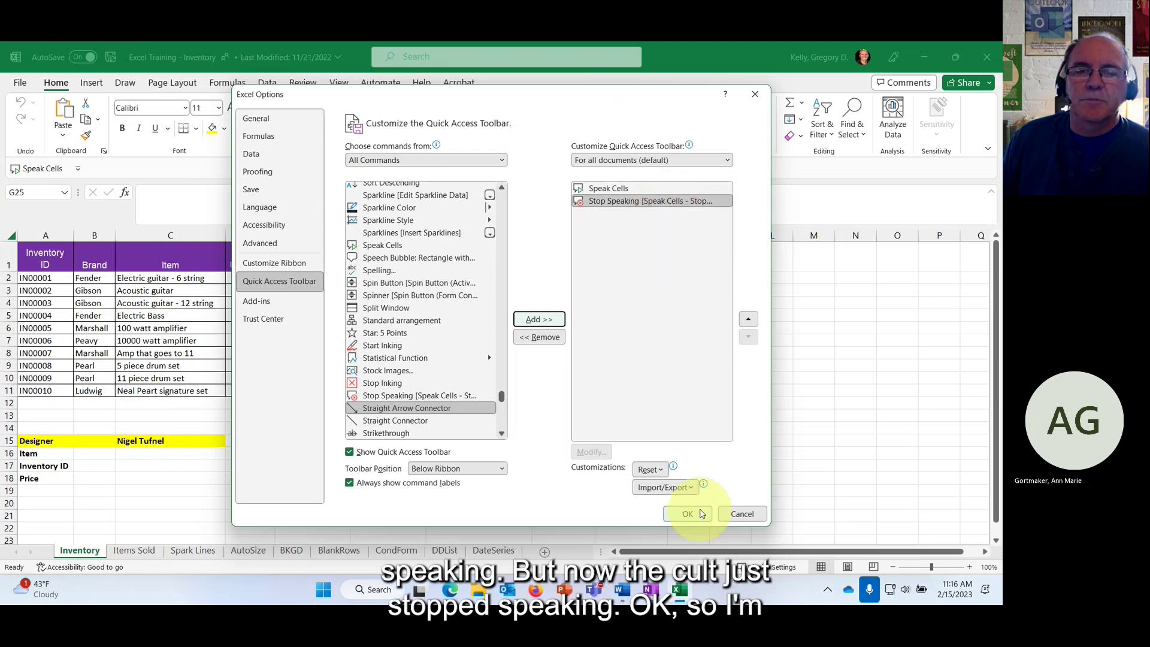
pyautogui.click(687, 514)
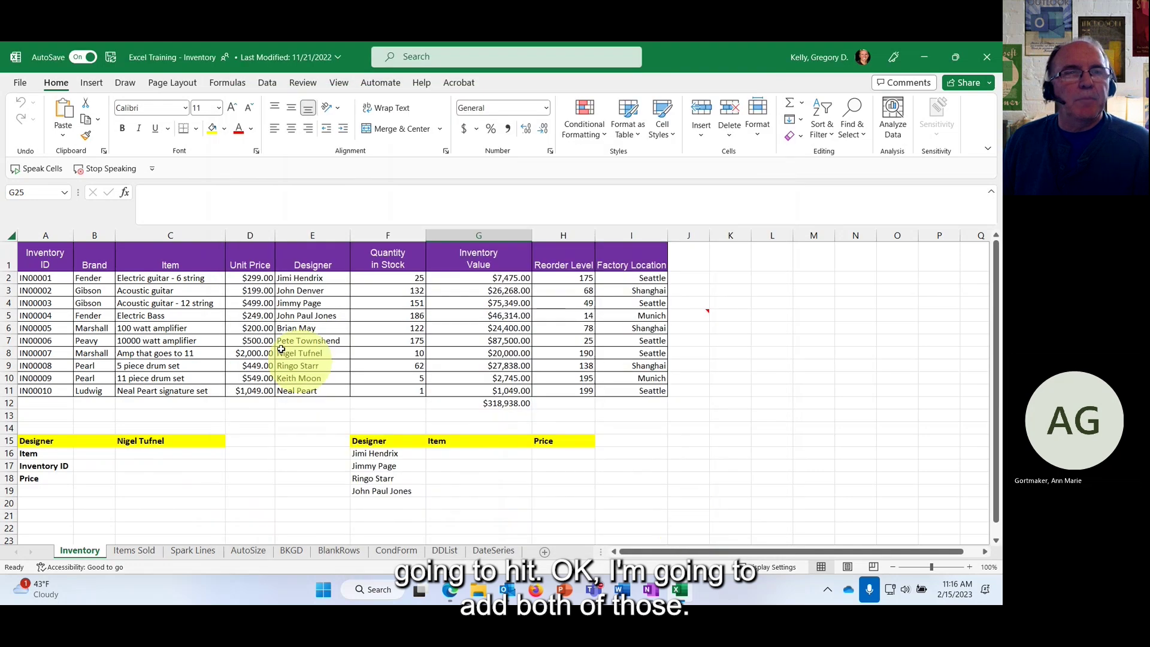
# Step: Have Speak Cells read cell C2 aloud, and select and deselect the inventory table A1:I12
pyautogui.click(139, 280)
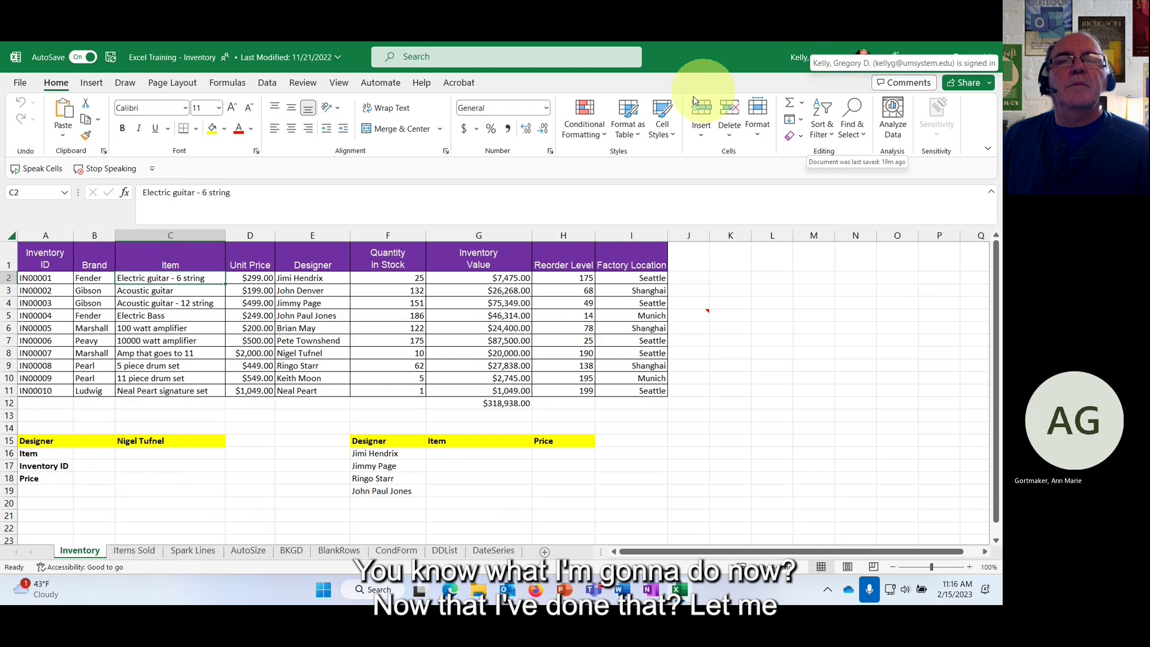
pyautogui.click(596, 127)
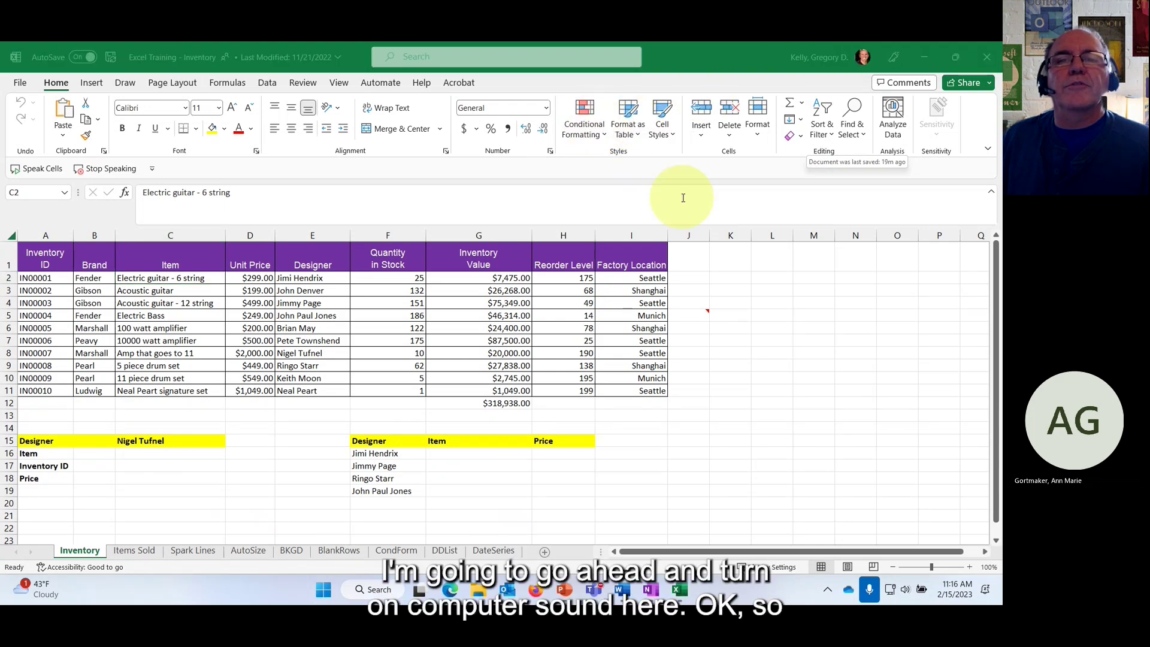
pyautogui.click(151, 279)
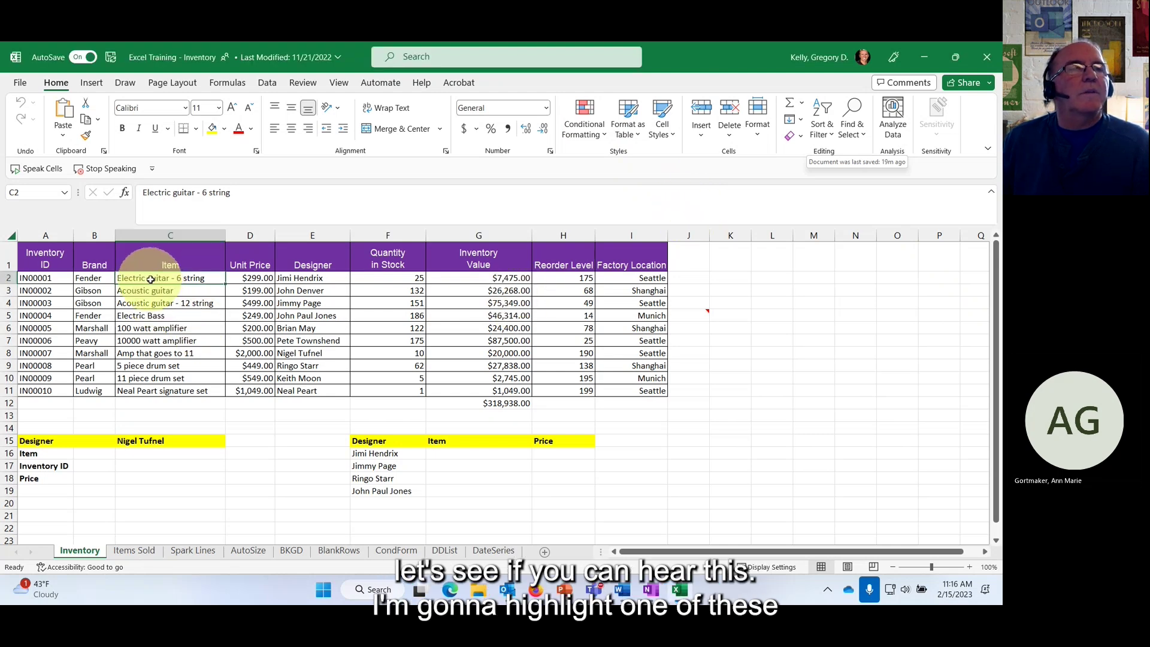
pyautogui.click(33, 169)
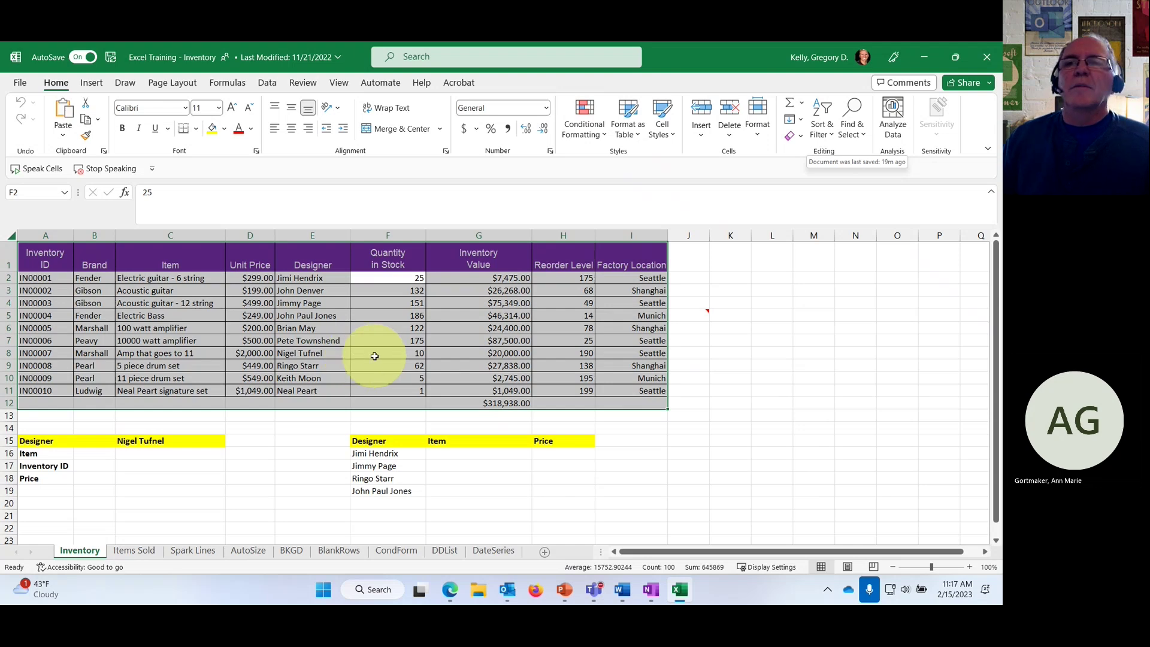
pyautogui.click(724, 288)
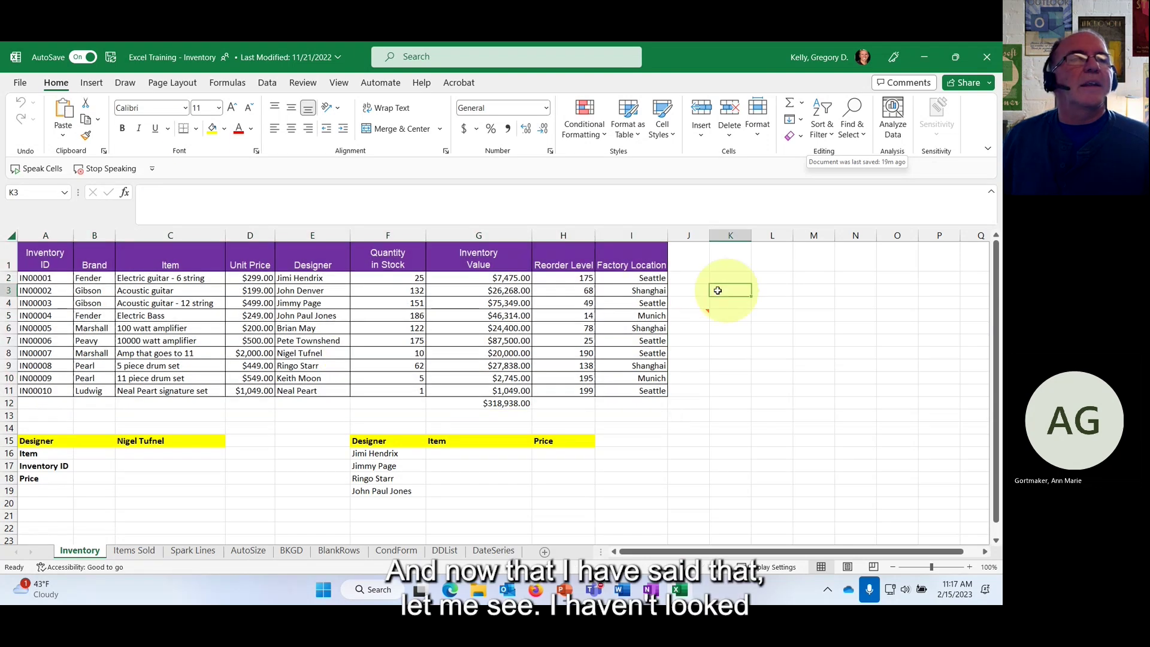
# Step: Start Windows voice typing and dictate "I do have the option" into cell K5
pyautogui.click(92, 84)
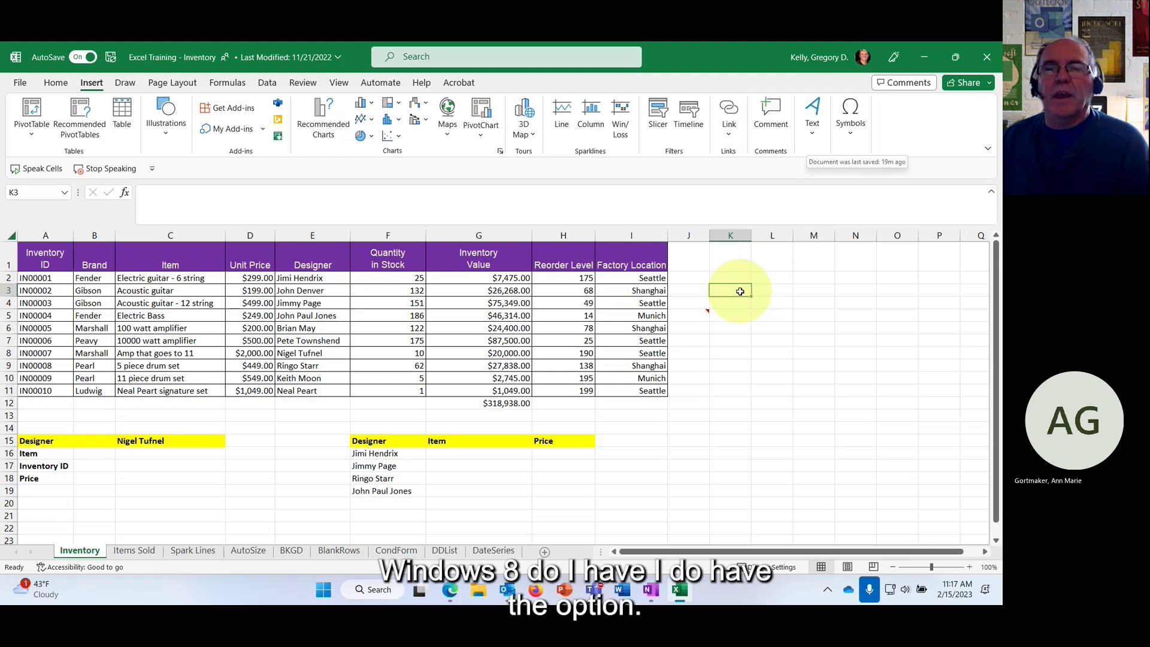
pyautogui.press('super+h')
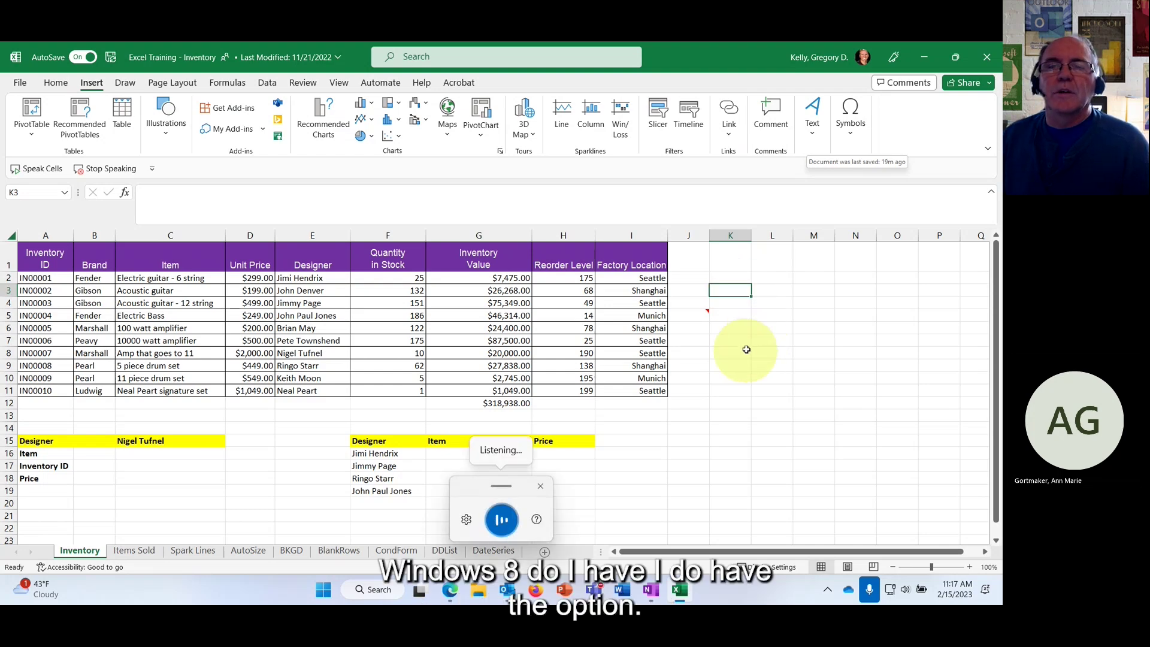
pyautogui.click(732, 319)
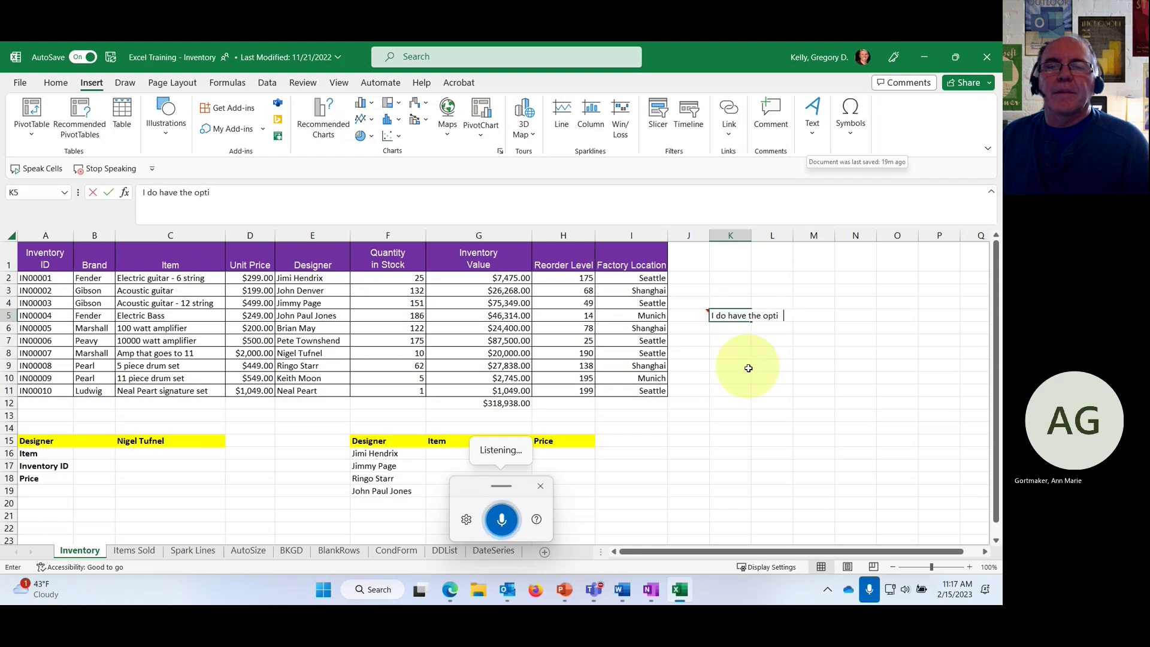
pyautogui.click(725, 343)
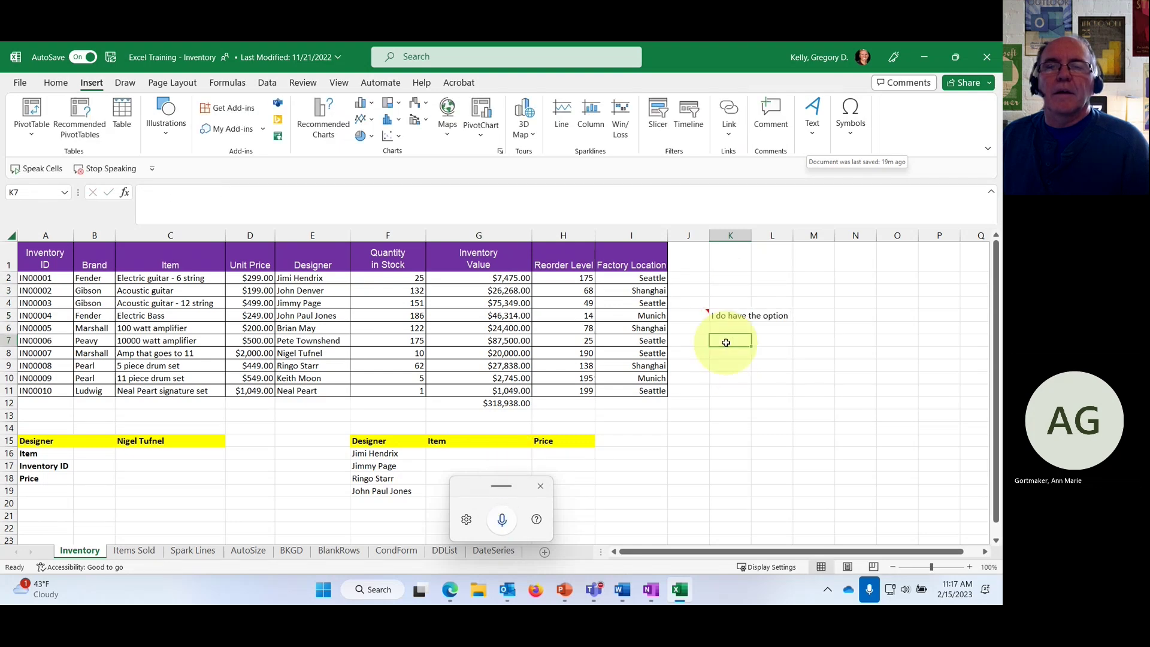
# Step: Resume Windows voice typing, dictate 27 into cell K8, stop listening and commit the entry
pyautogui.click(502, 519)
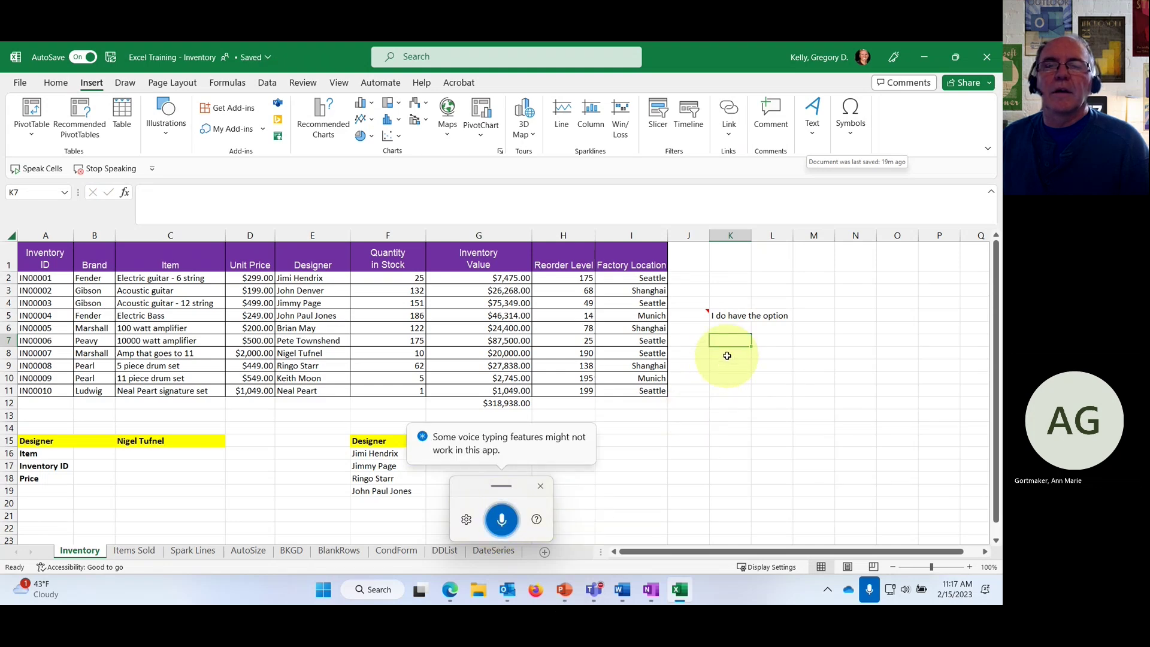
pyautogui.click(727, 356)
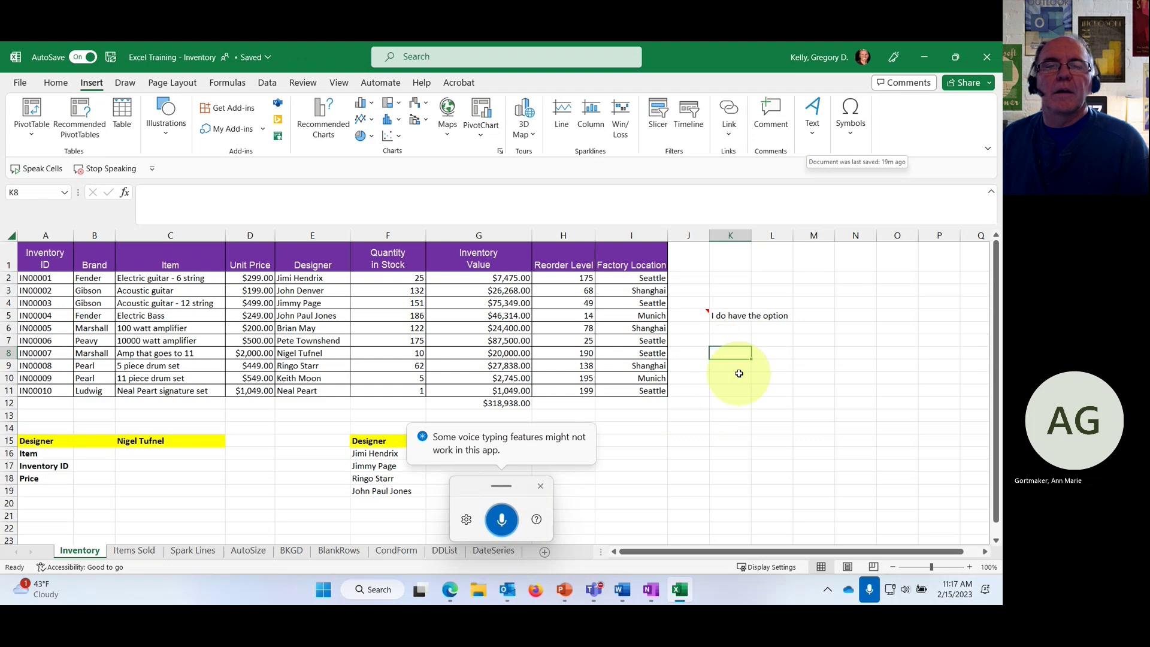
pyautogui.write('27')
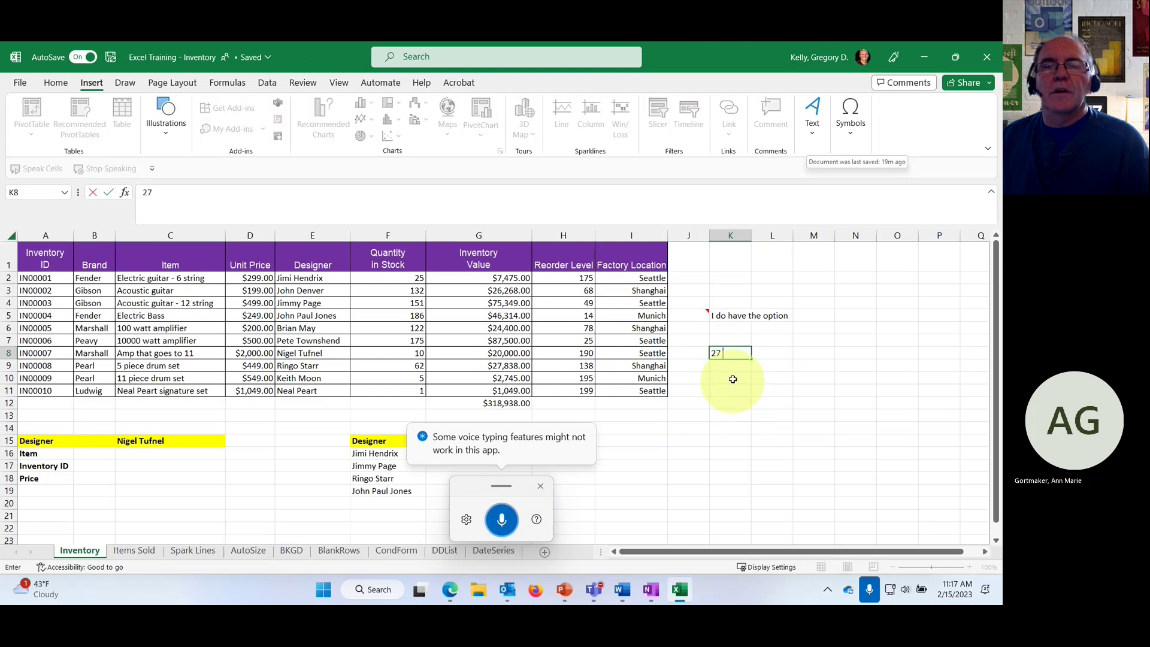
pyautogui.click(503, 519)
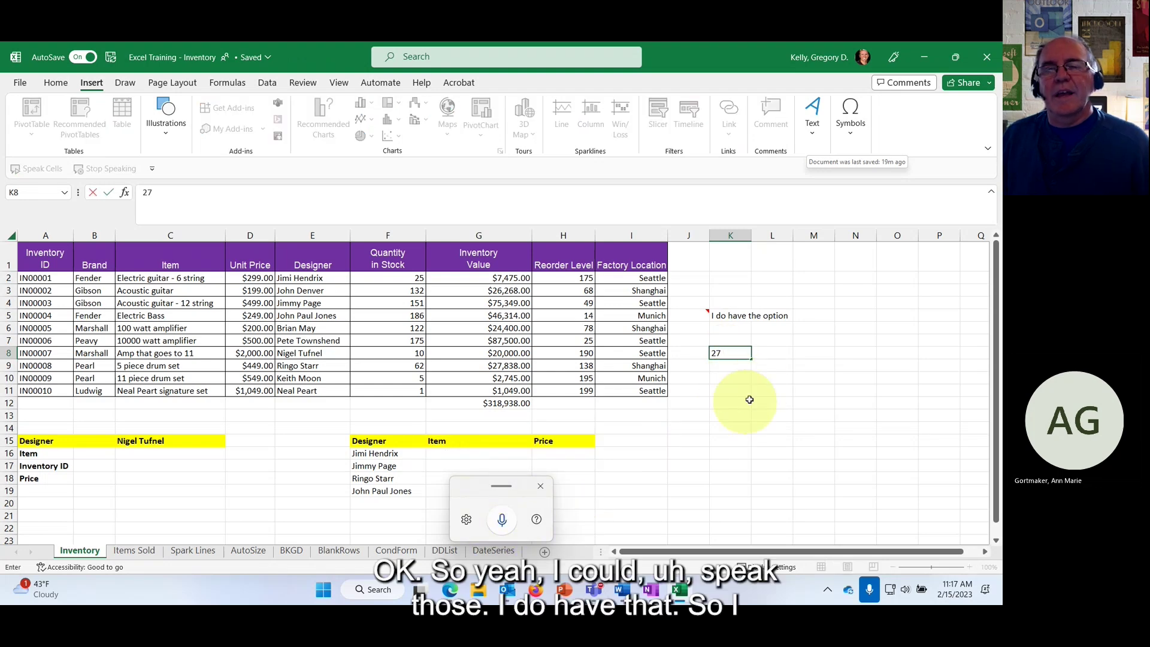
pyautogui.click(731, 376)
pyautogui.click(731, 354)
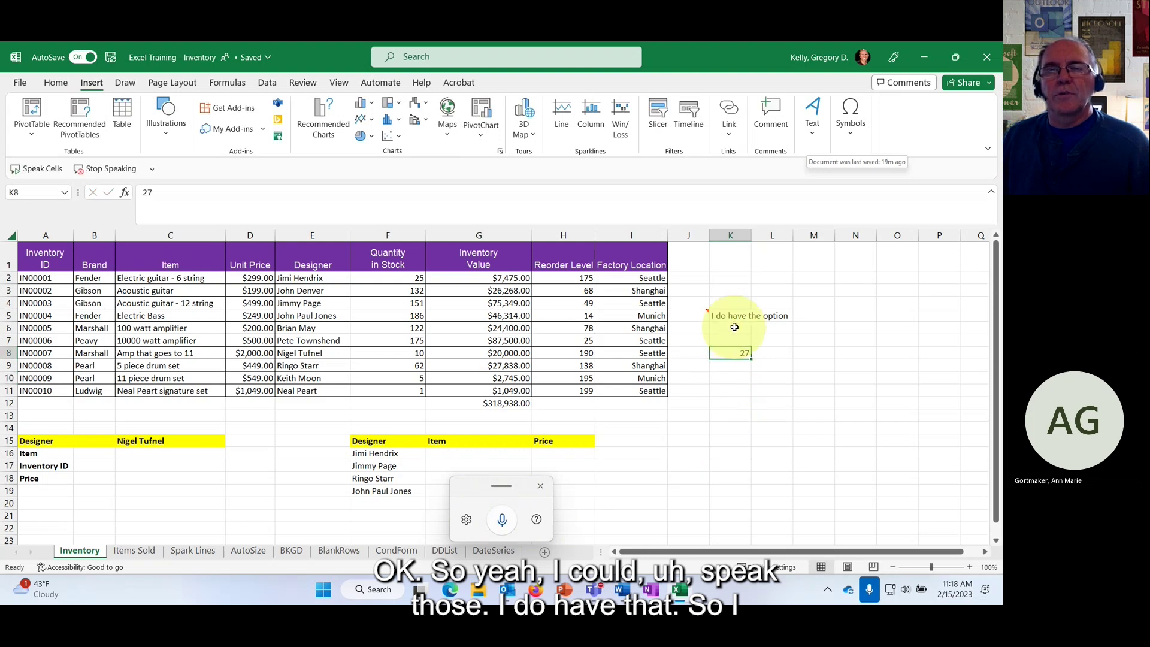
# Step: Close the voice typing bar and clear the dictated contents of cells K5 and K8
pyautogui.click(735, 318)
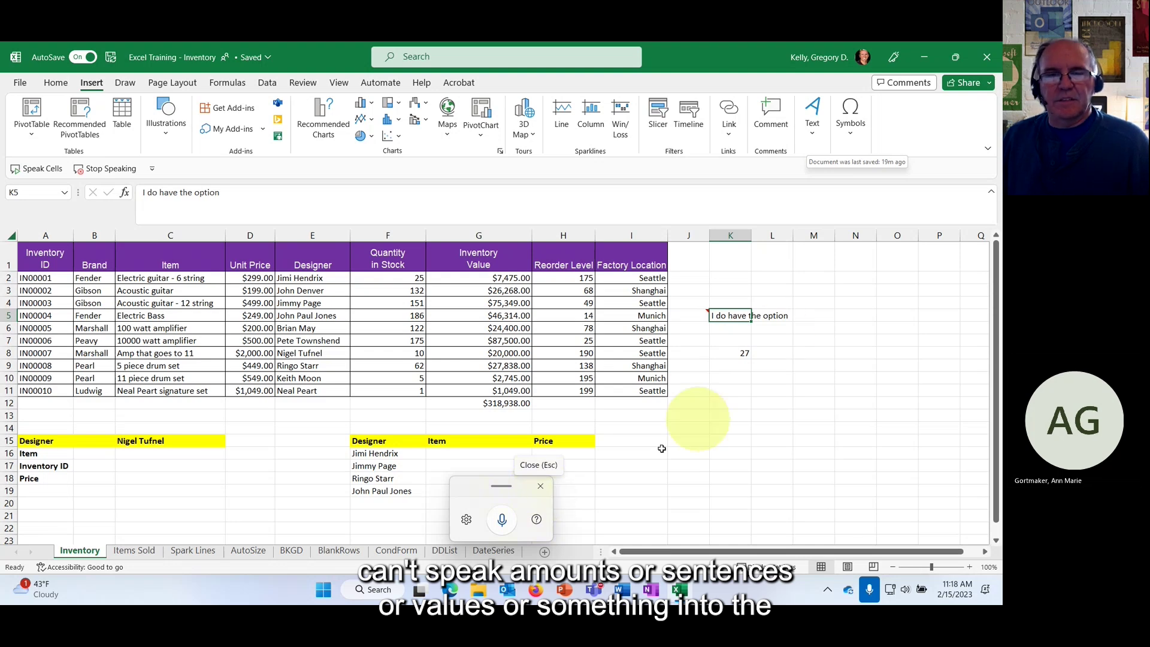
pyautogui.click(540, 488)
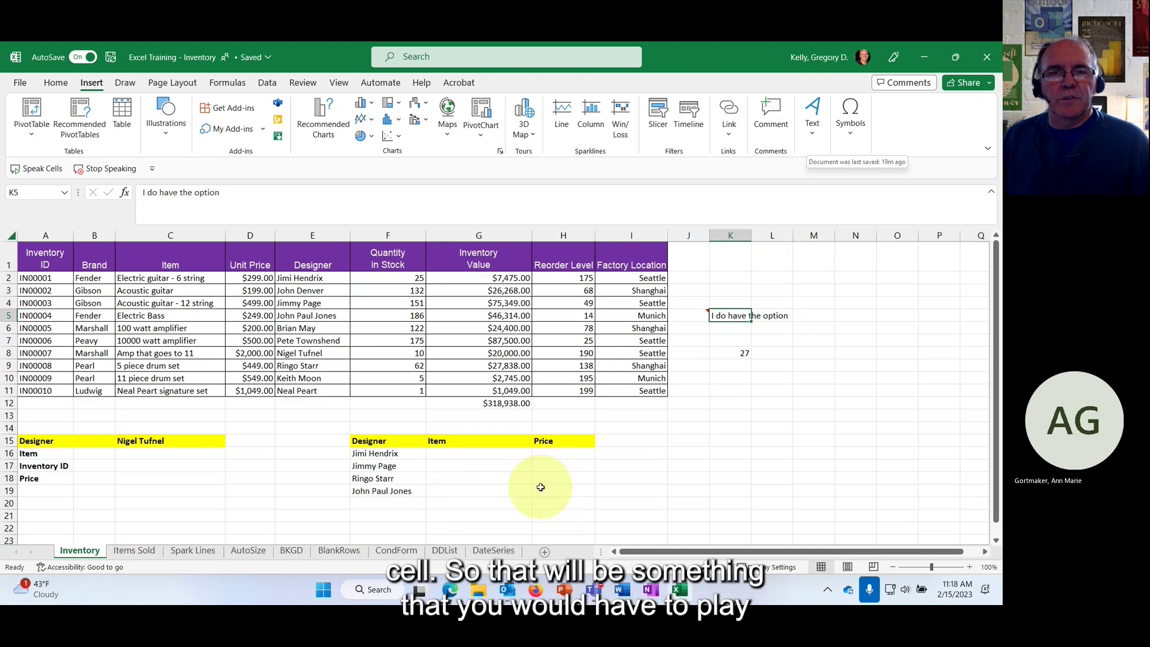
pyautogui.press('Delete')
pyautogui.click(756, 362)
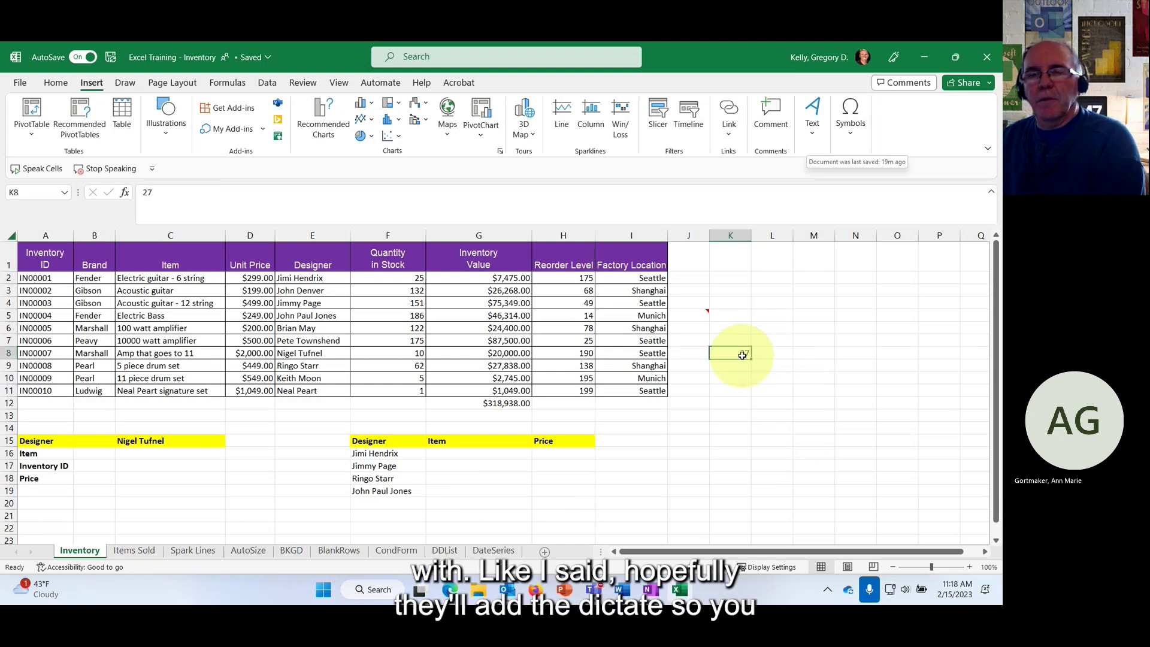
pyautogui.click(754, 364)
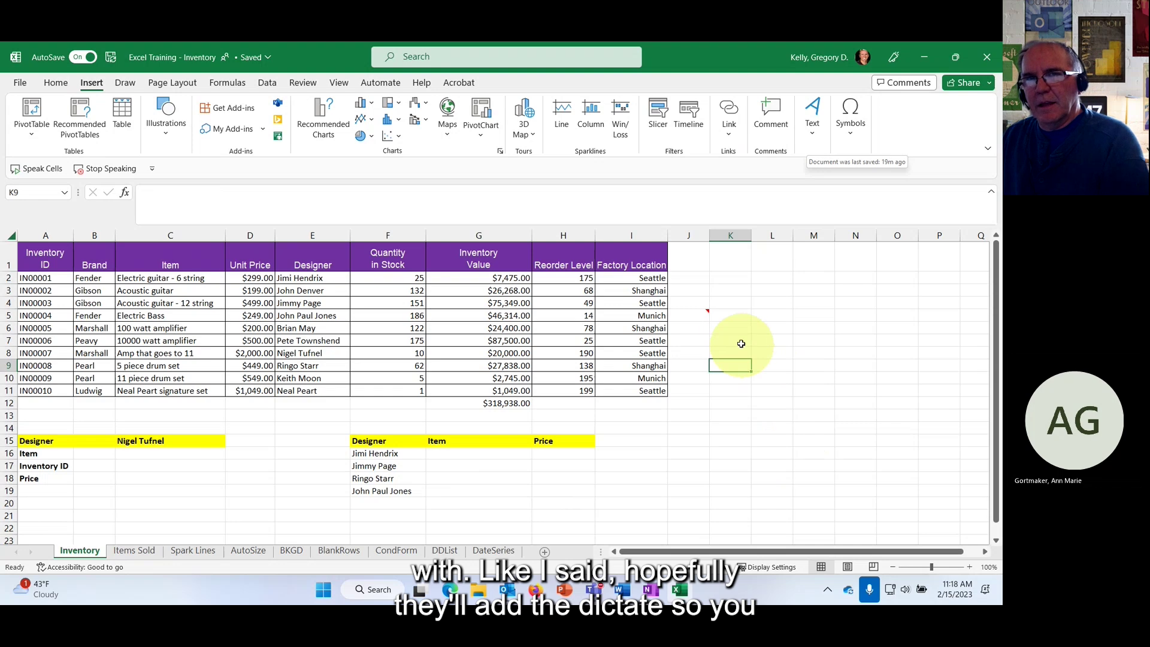
# Step: Minimize the open windows, switch to the Cloud Storage presentation in PowerPoint and maximize its window
pyautogui.click(55, 82)
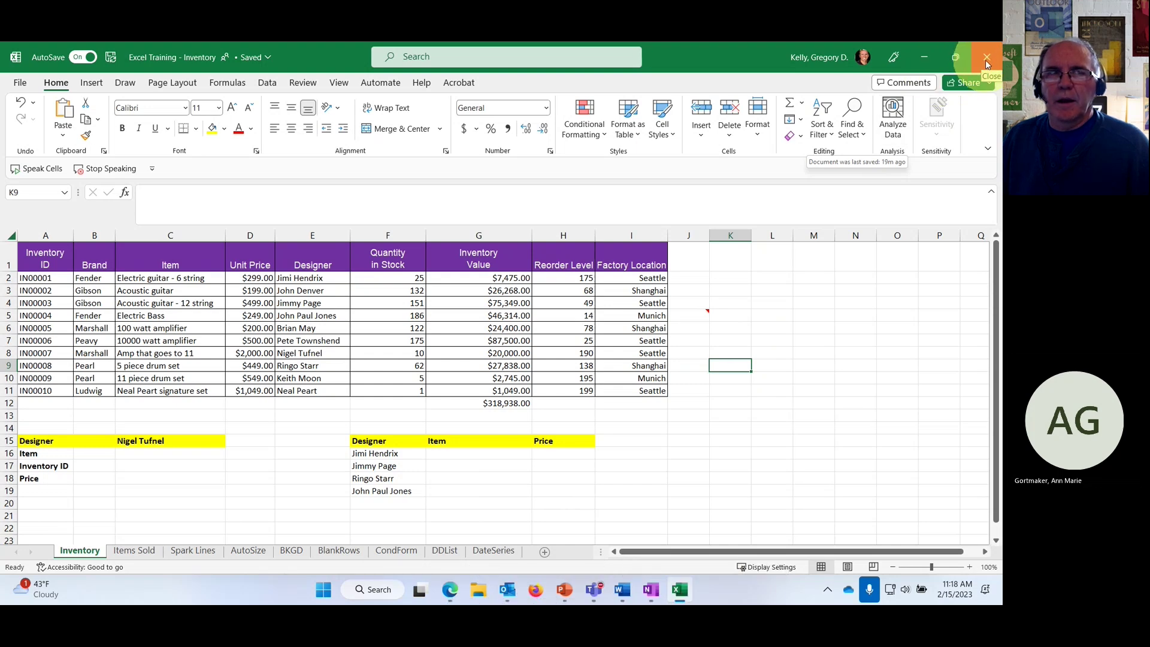
pyautogui.click(910, 60)
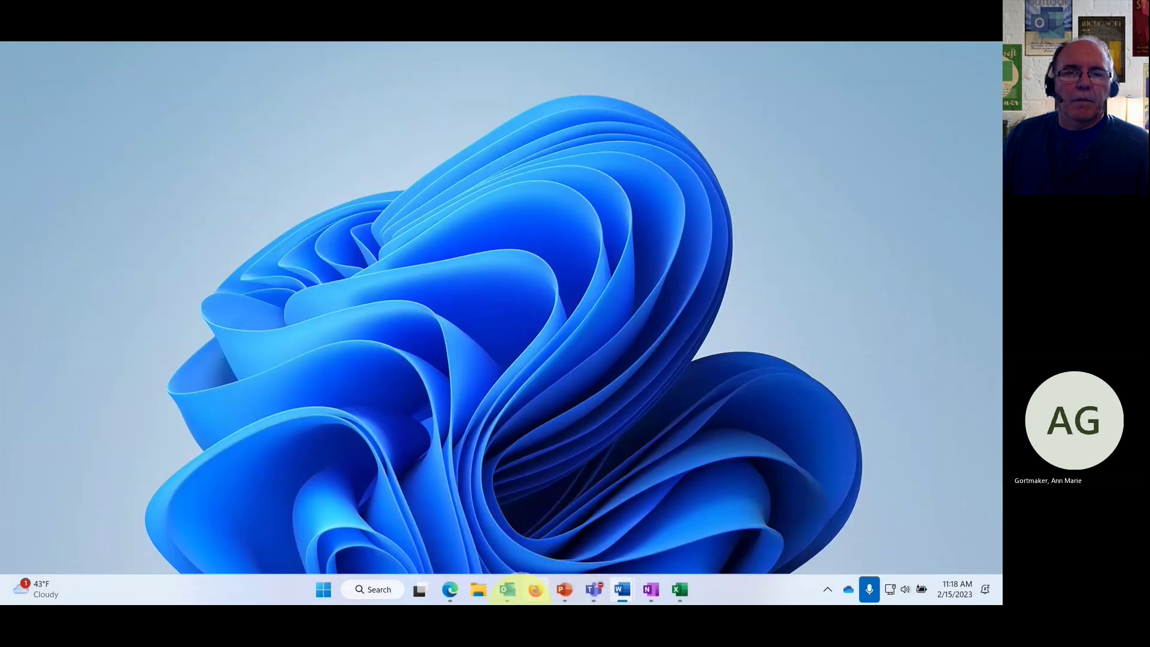
pyautogui.click(855, 76)
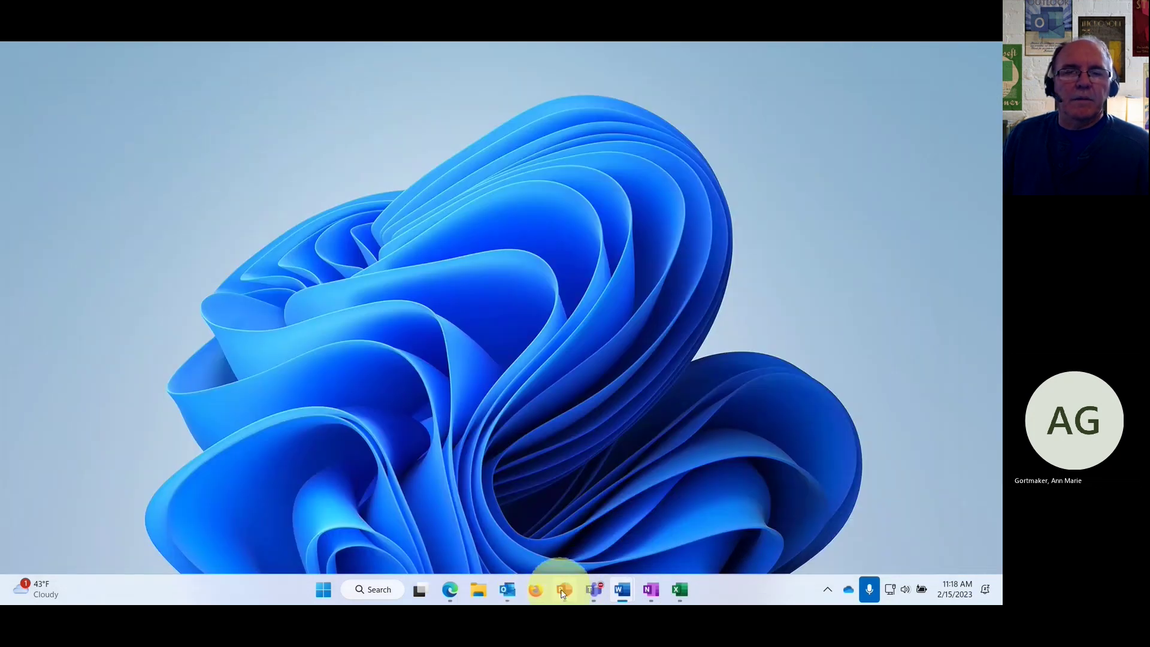
pyautogui.click(563, 591)
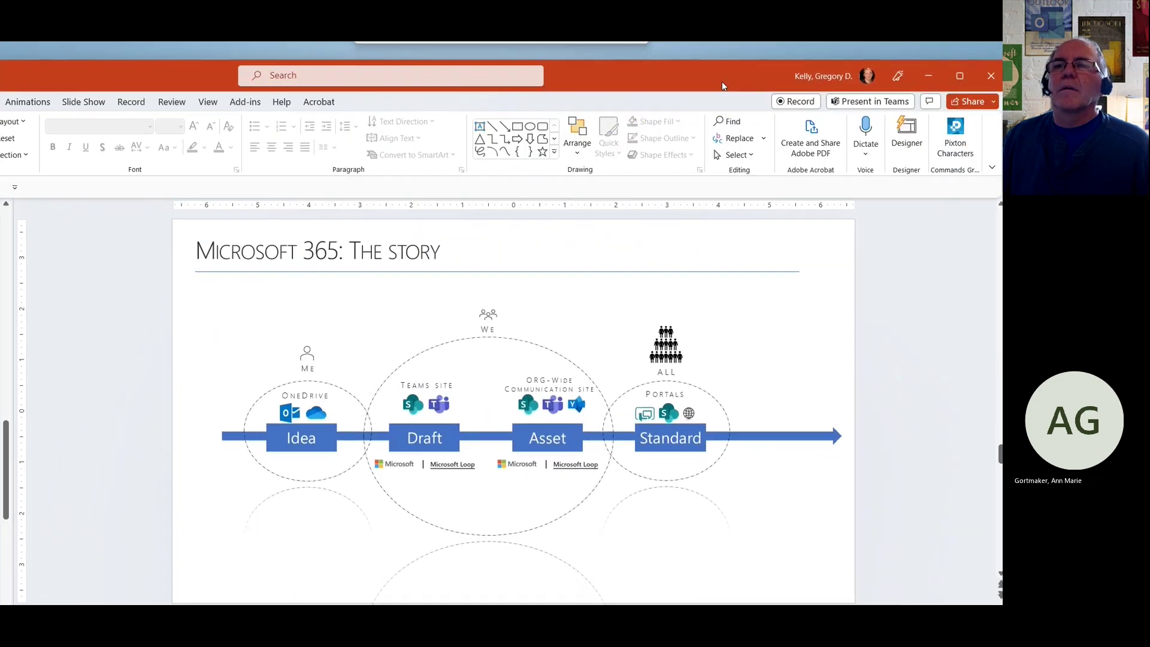
pyautogui.click(915, 72)
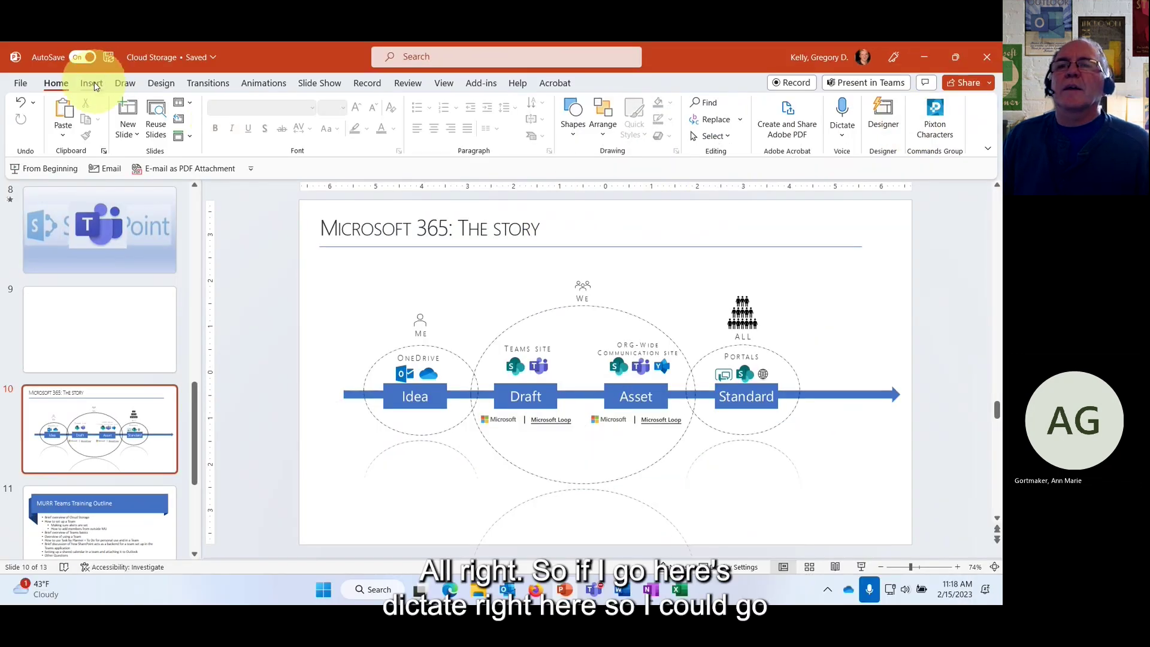
# Step: Insert a text box on blank slide 9 and dictate "I would first have to get a text box in here. There we go."
pyautogui.click(113, 329)
pyautogui.click(840, 114)
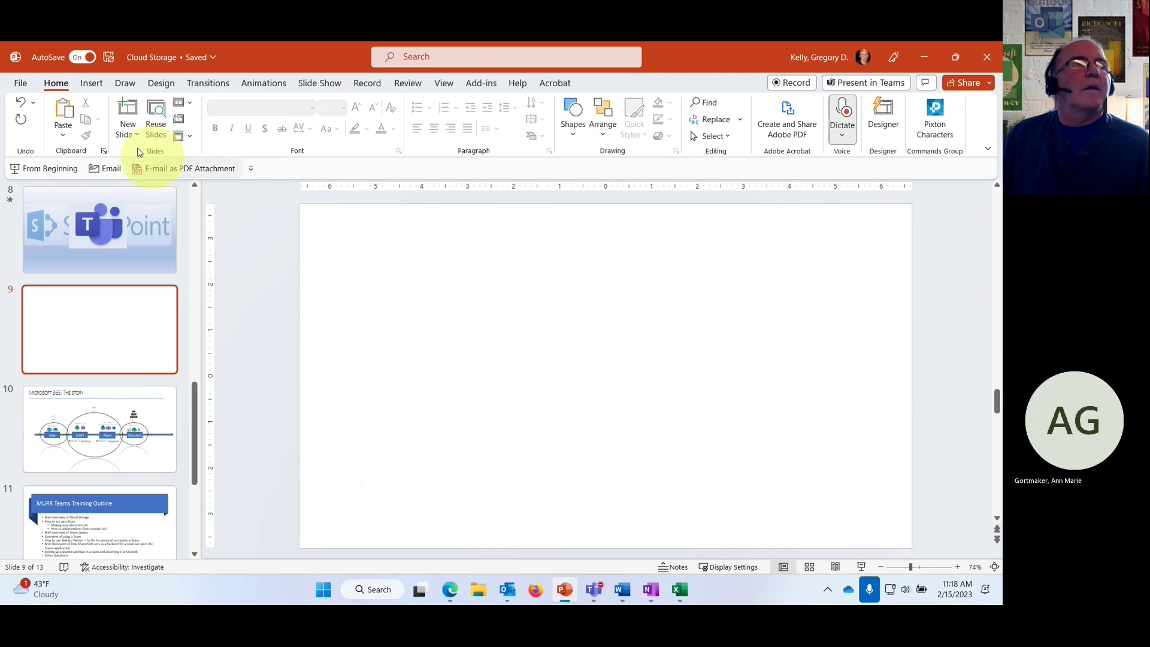
pyautogui.click(94, 84)
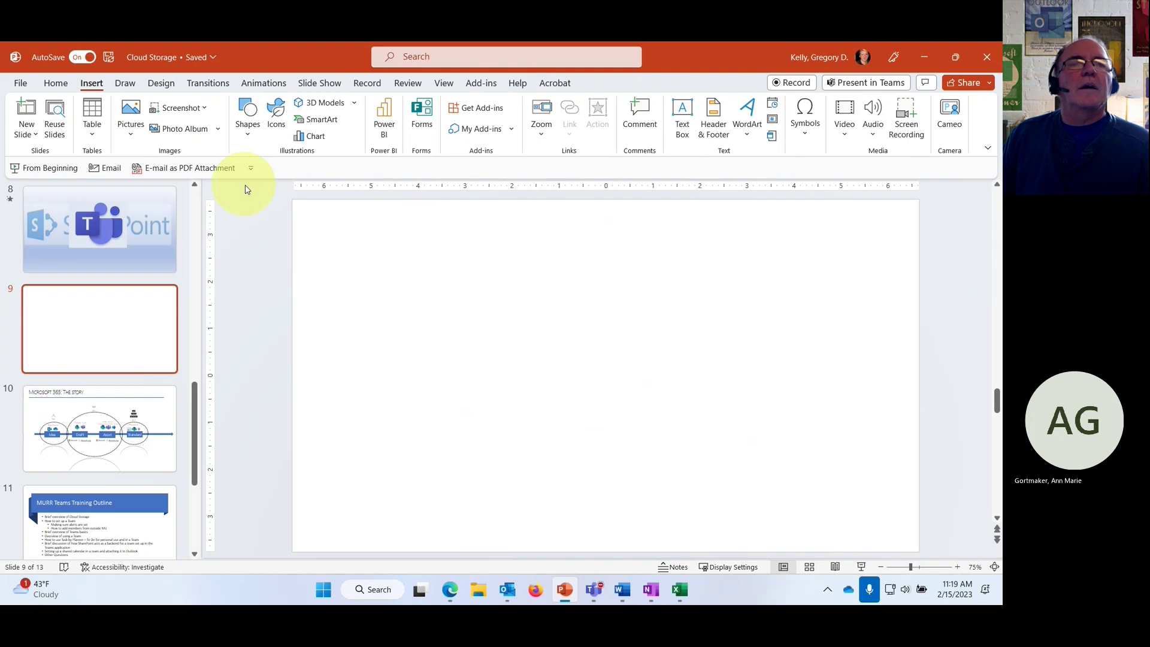
pyautogui.click(682, 117)
pyautogui.click(376, 263)
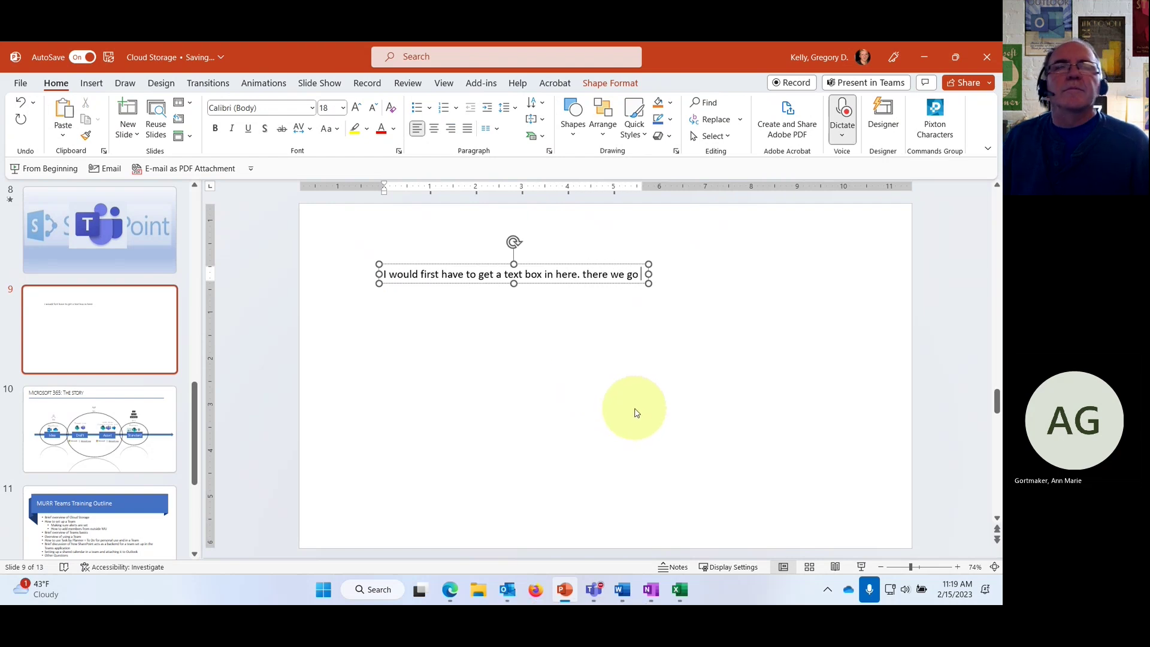
pyautogui.click(844, 123)
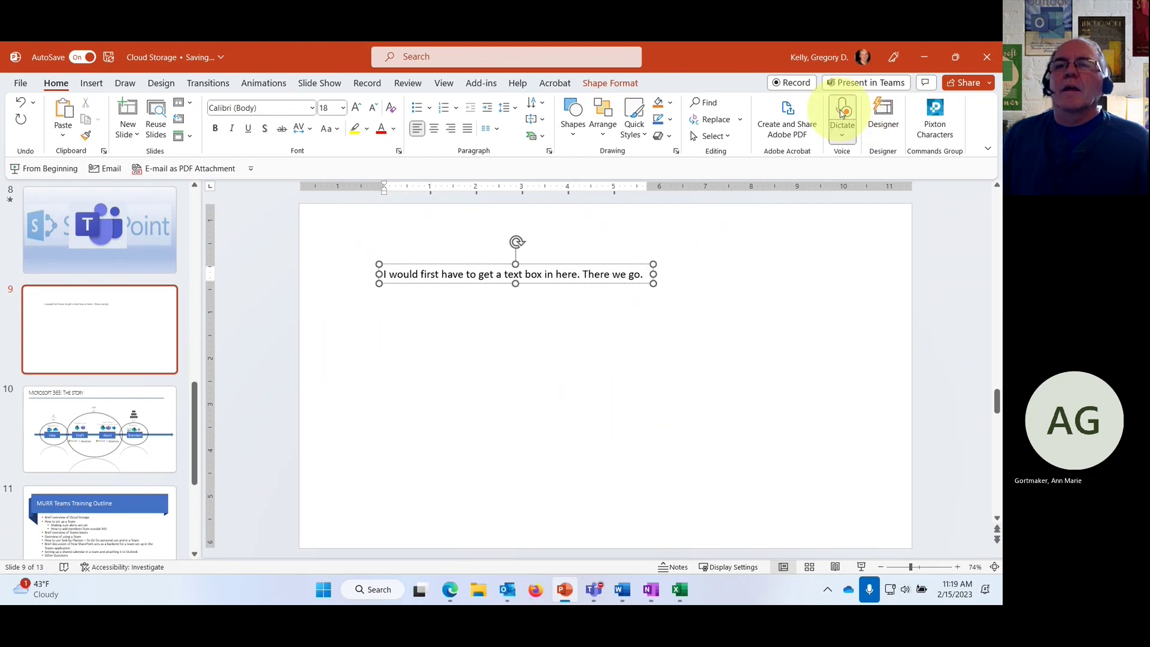
# Step: View the additional Dictate options, close them, and delete the dictated text box from slide 9
pyautogui.click(843, 140)
pyautogui.click(767, 267)
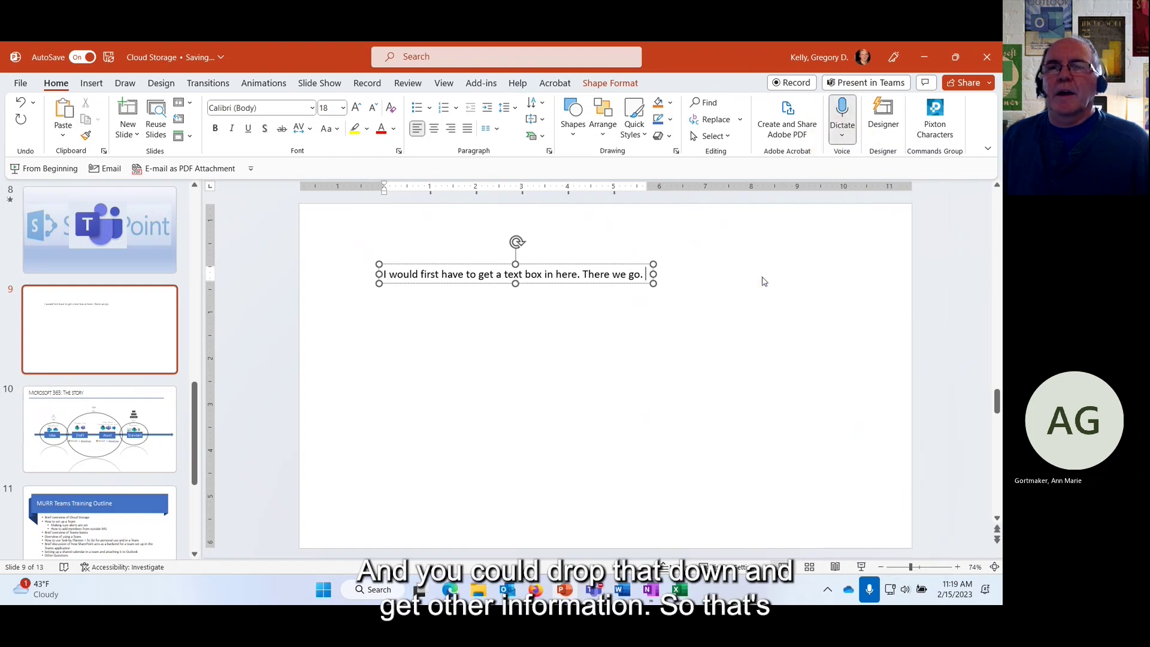
pyautogui.click(602, 267)
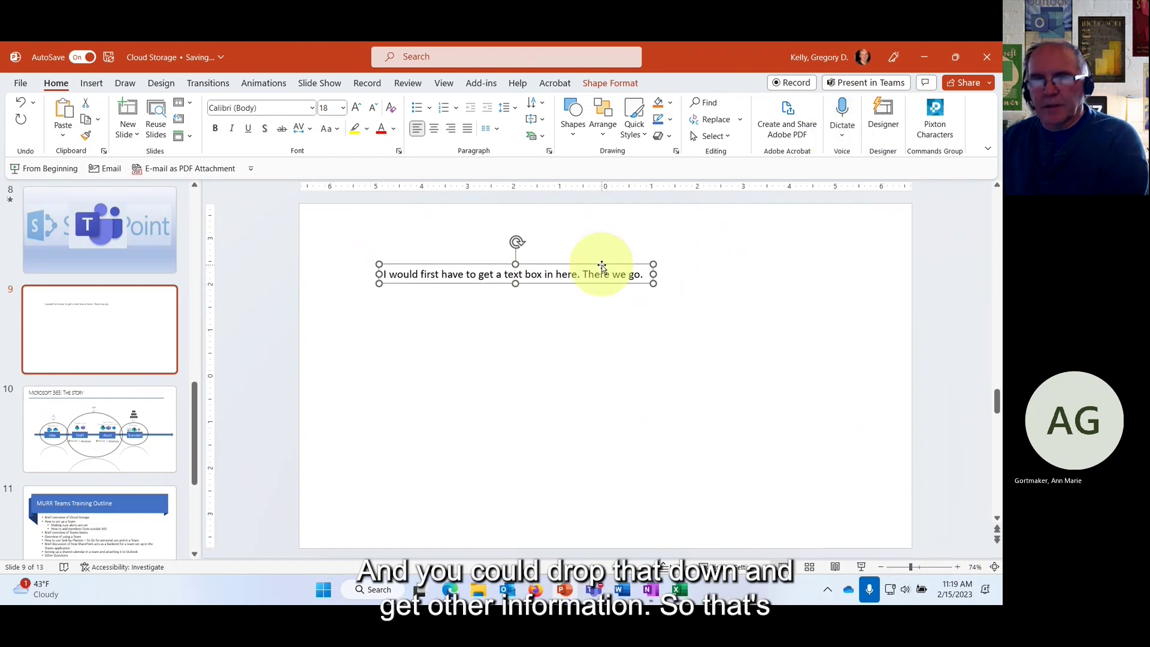
pyautogui.press('Delete')
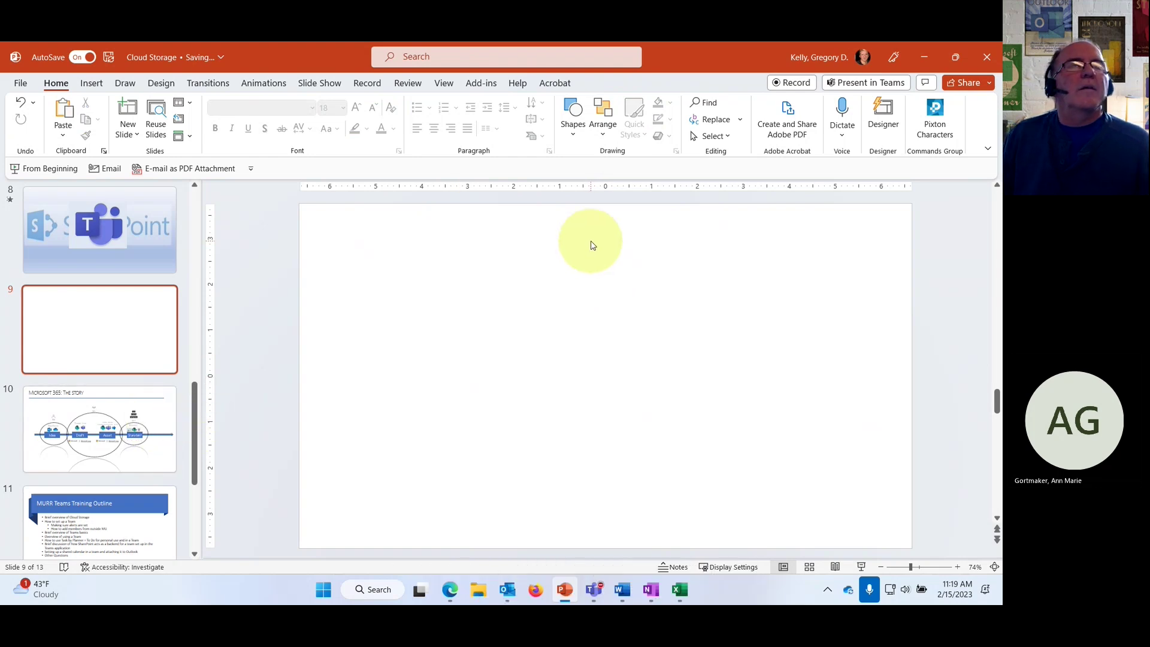
# Step: Look for Immersive Reader among the presentation's commands and run Check Accessibility on the file
pyautogui.click(444, 85)
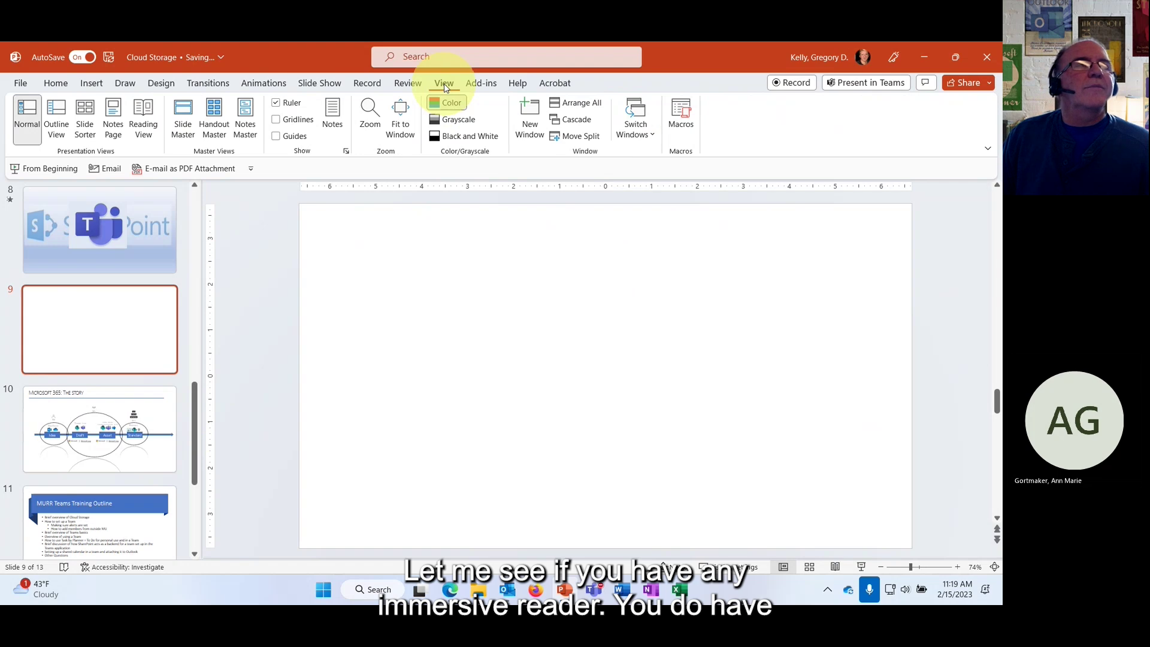
pyautogui.click(408, 84)
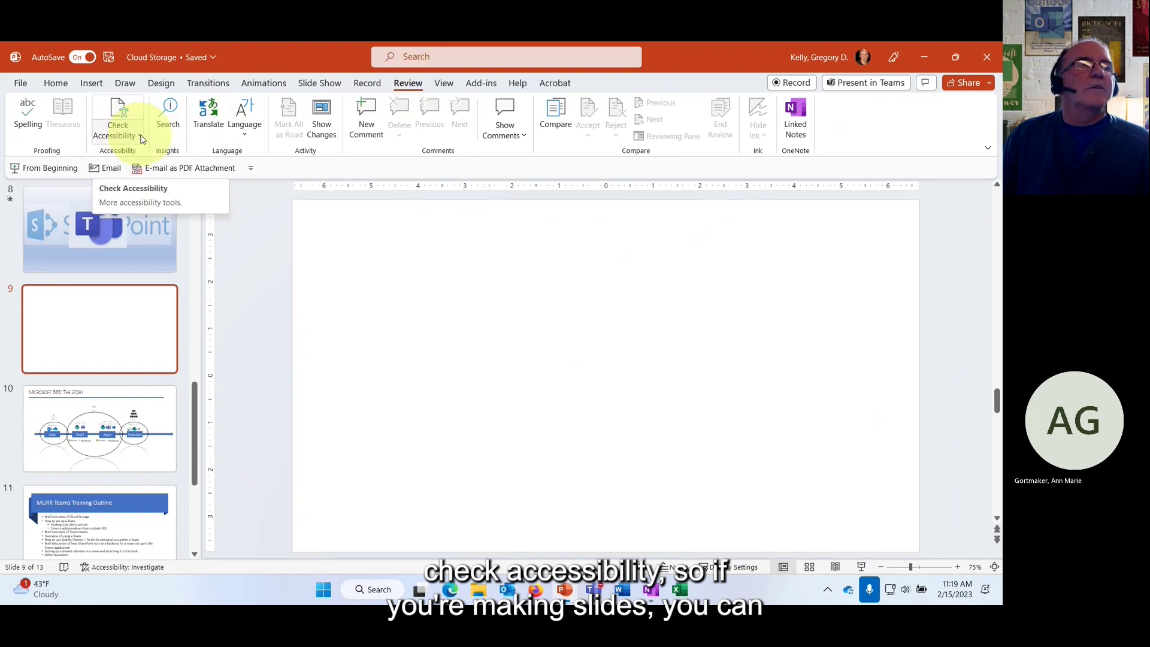
pyautogui.click(141, 138)
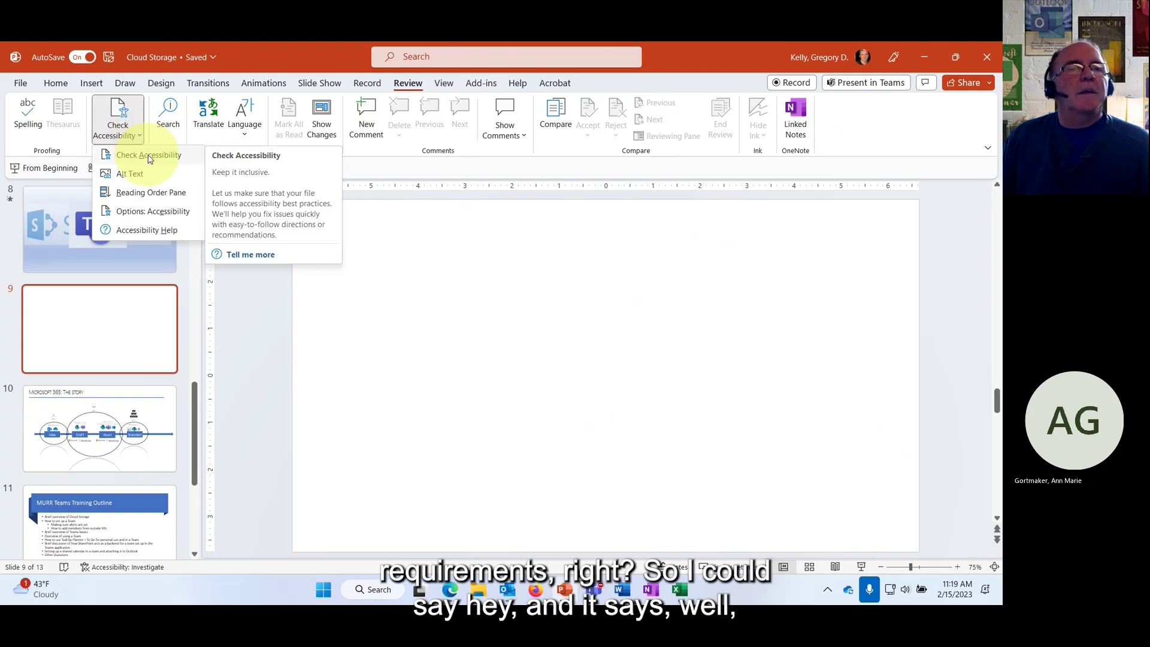
pyautogui.click(148, 157)
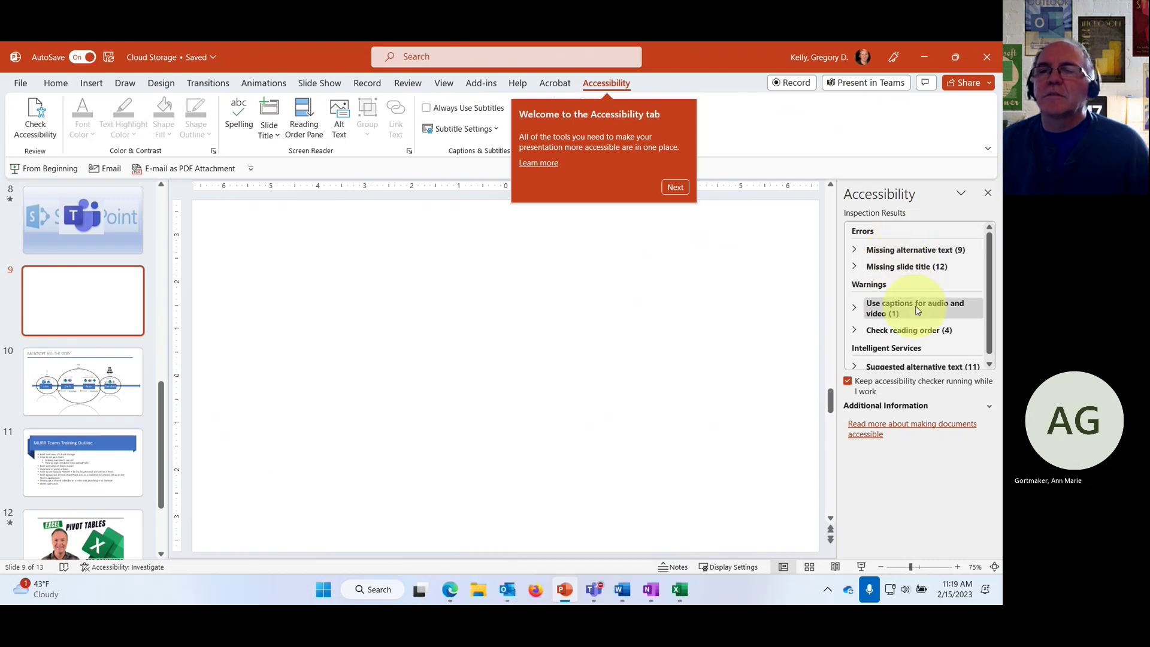
# Step: Review the inspection results, expand the "Use captions for audio and video" warning, dismiss the accessibility tips and close the results
pyautogui.scroll(-1, 904, 305)
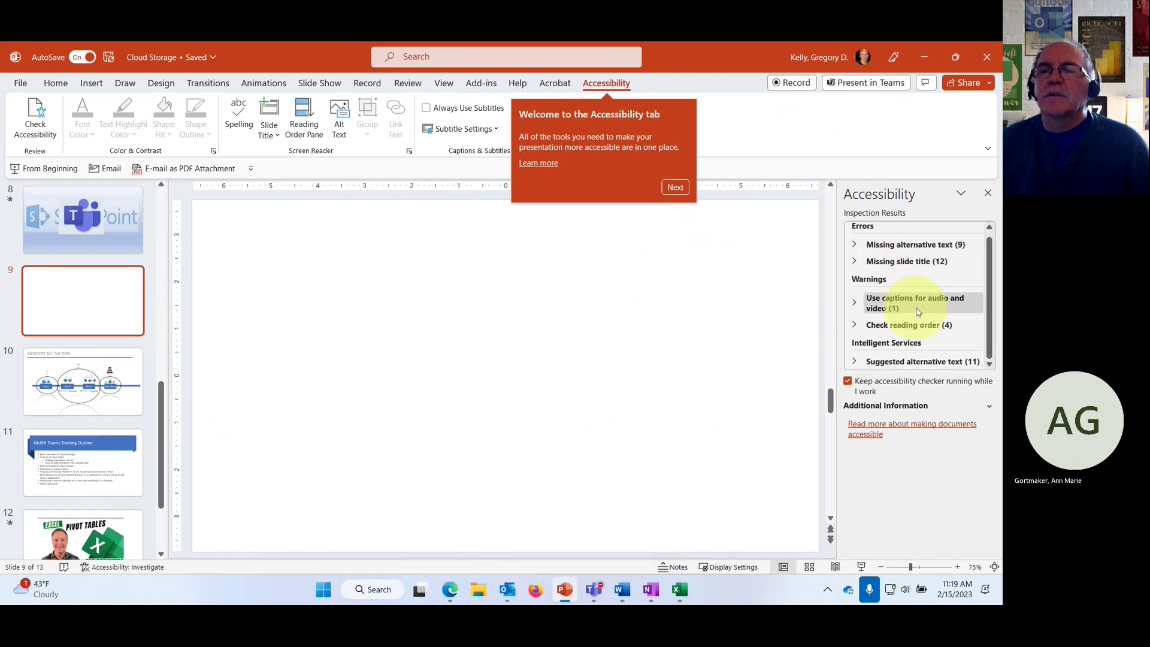
pyautogui.click(854, 304)
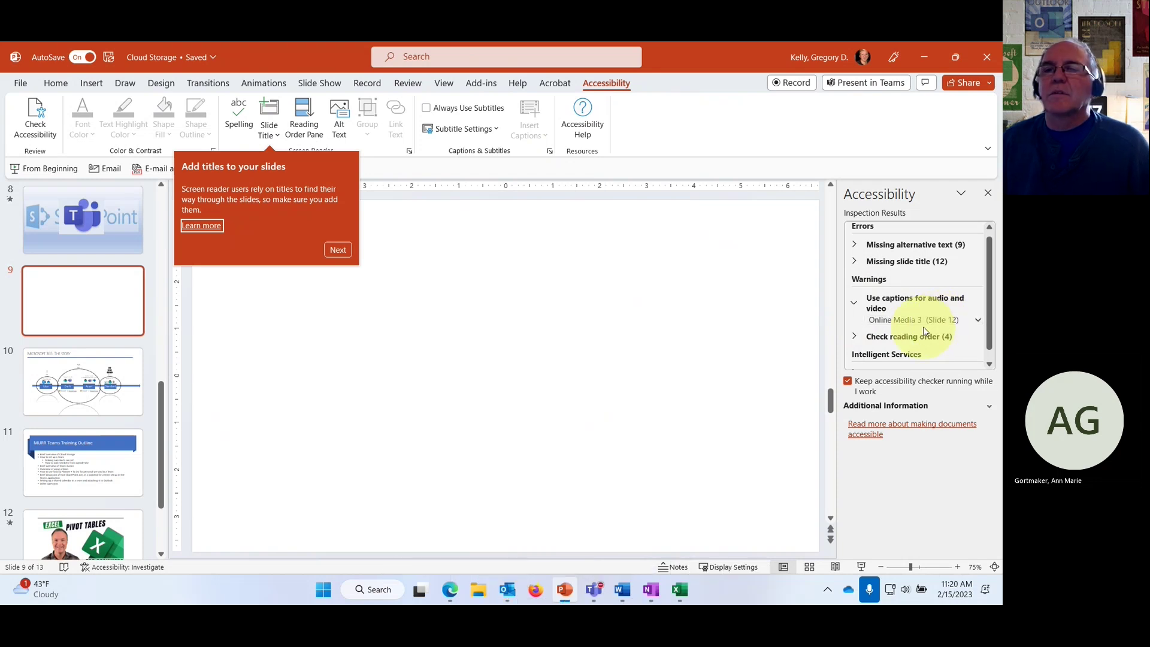
pyautogui.click(333, 250)
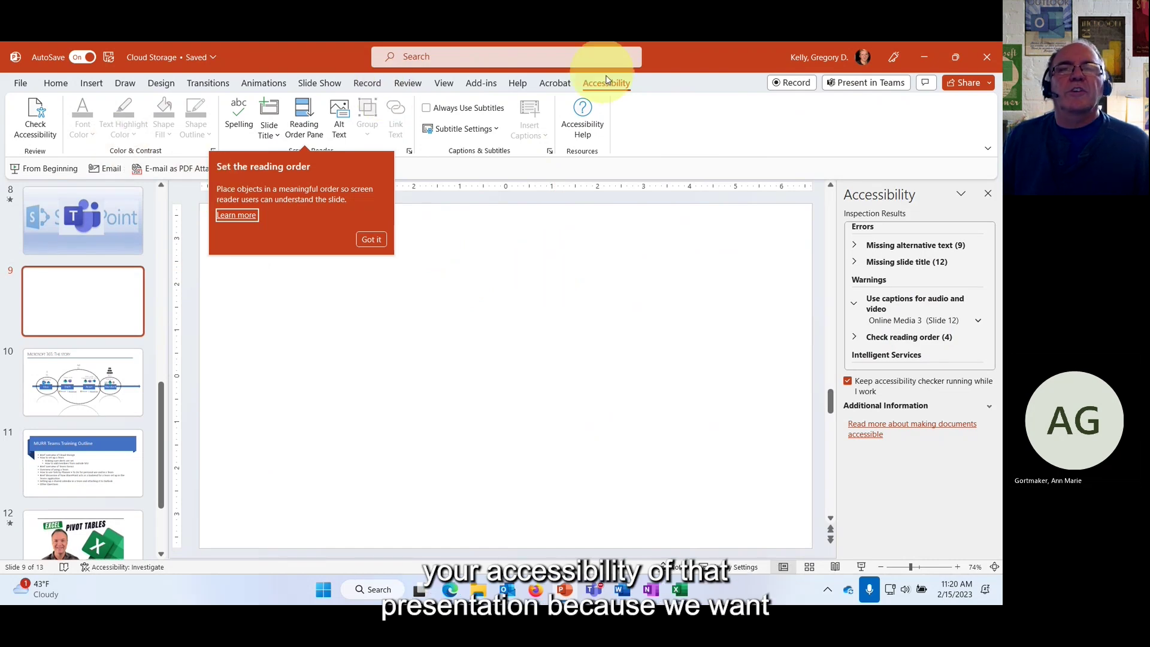
pyautogui.click(989, 194)
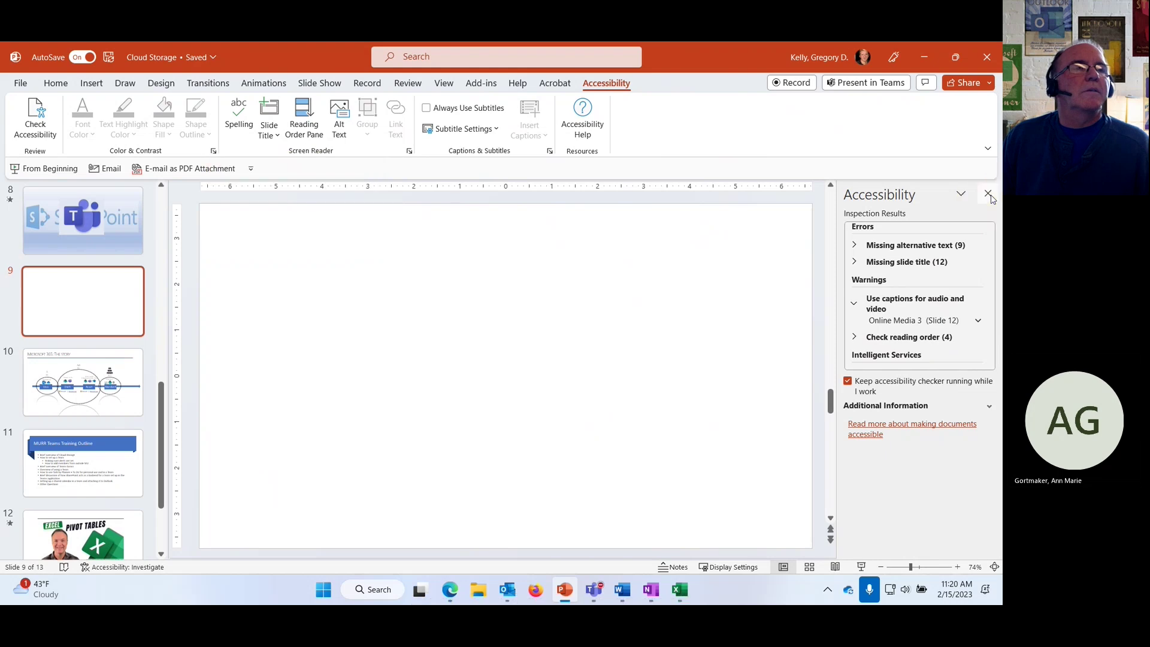
pyautogui.click(988, 193)
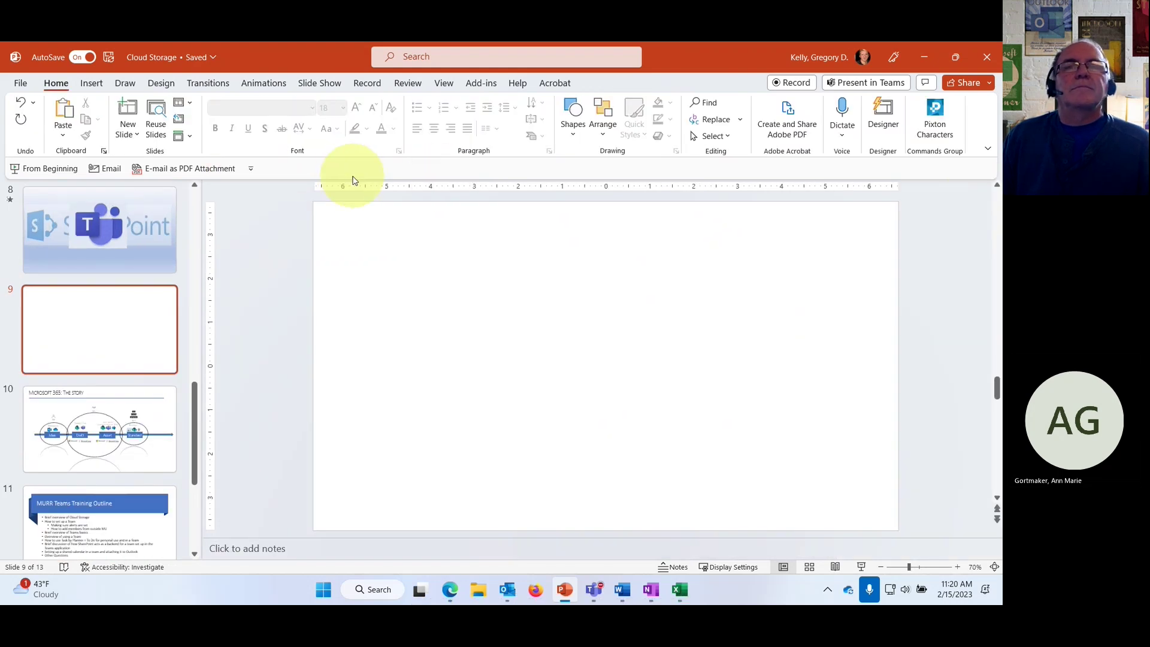
# Step: Locate the Check Accessibility command again and display slide 10, "Microsoft 365: The story"
pyautogui.click(443, 85)
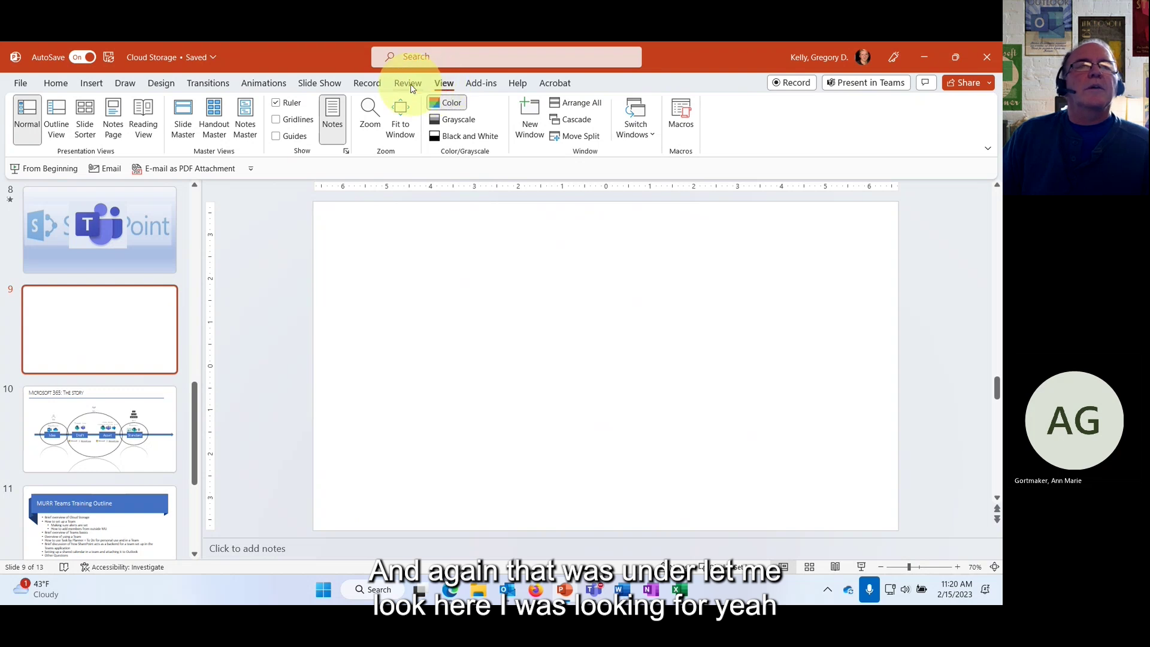
pyautogui.click(409, 85)
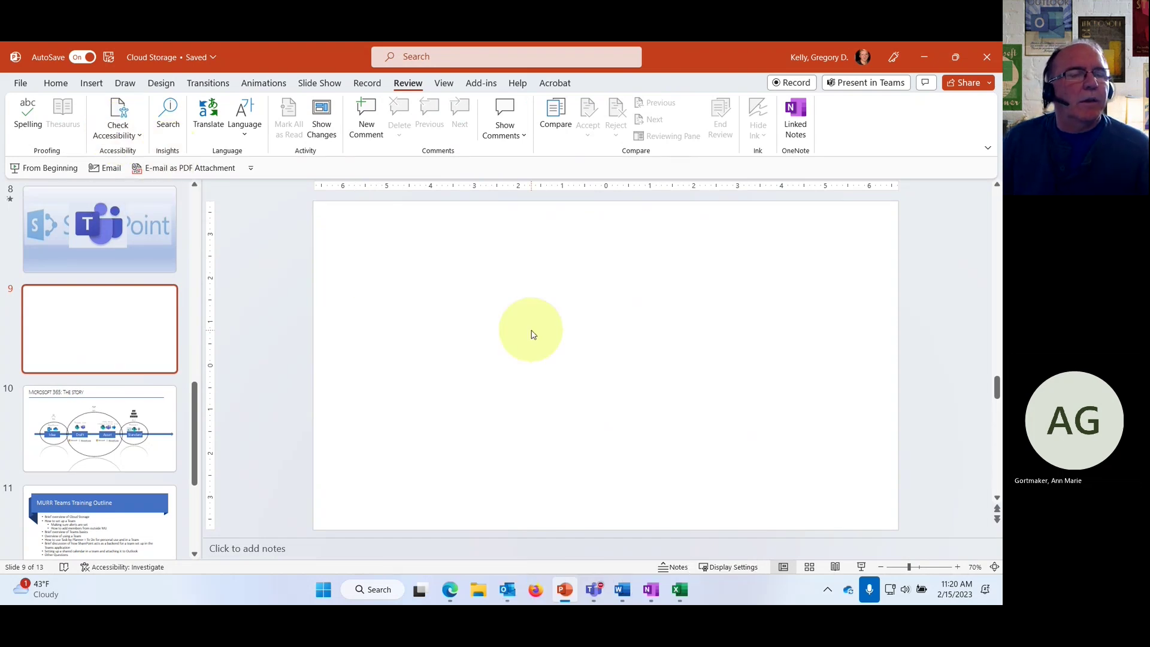
pyautogui.click(147, 416)
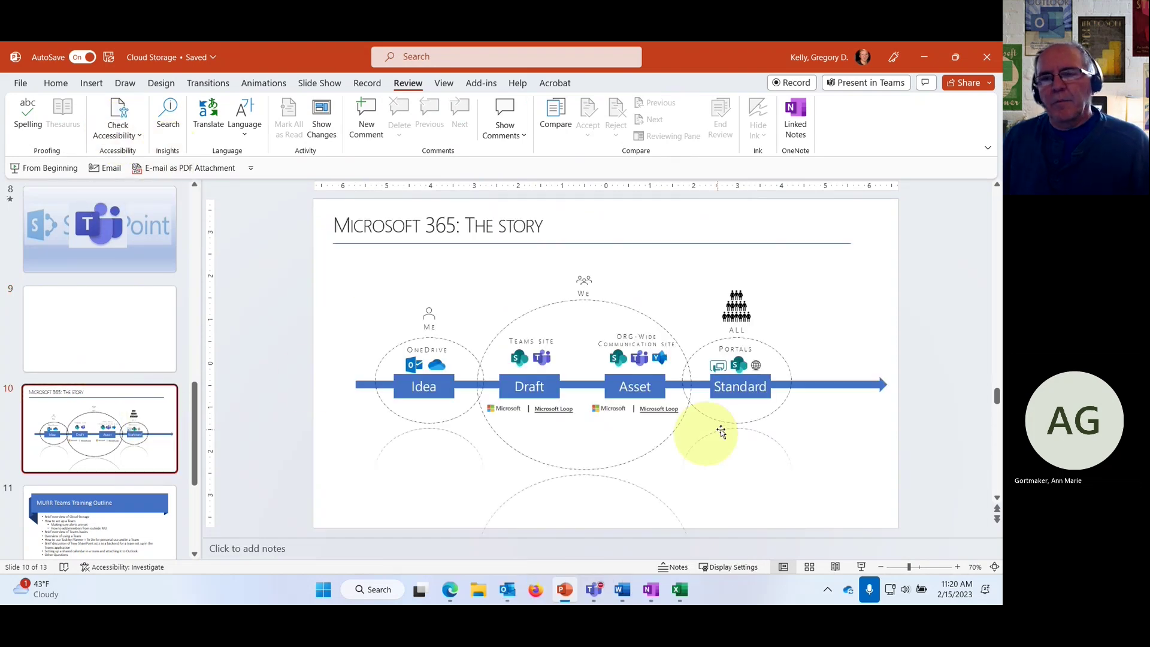